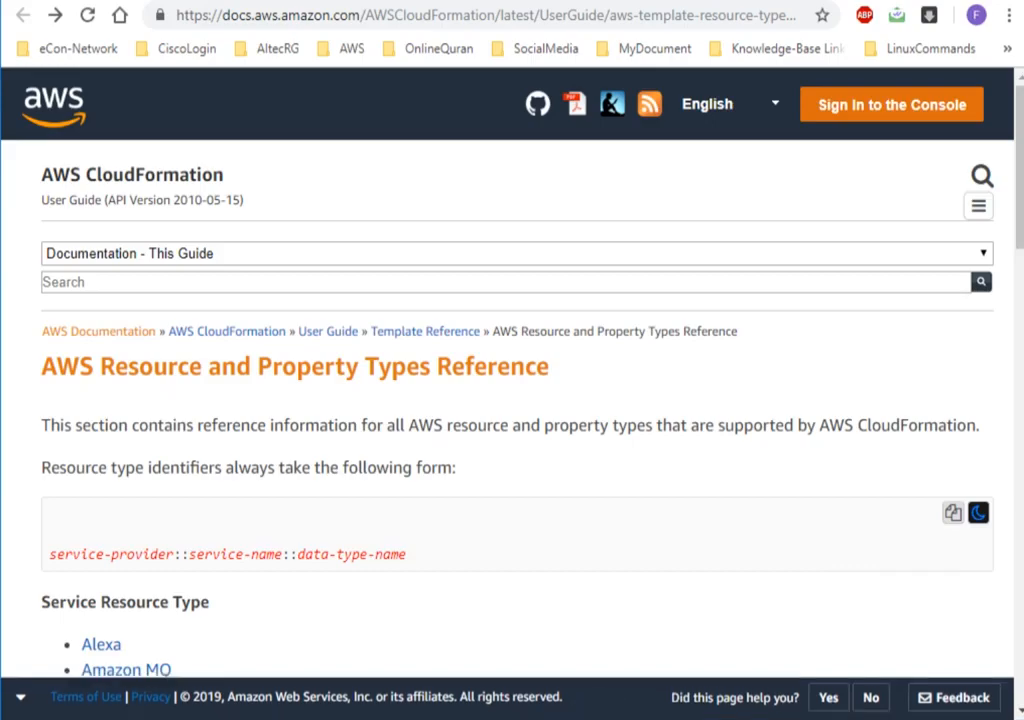
Switch to Notepad++ and review the EC2 template's version, description and resource names, including MyPrivateSubnet and MyEC2Instance.
click(454, 718)
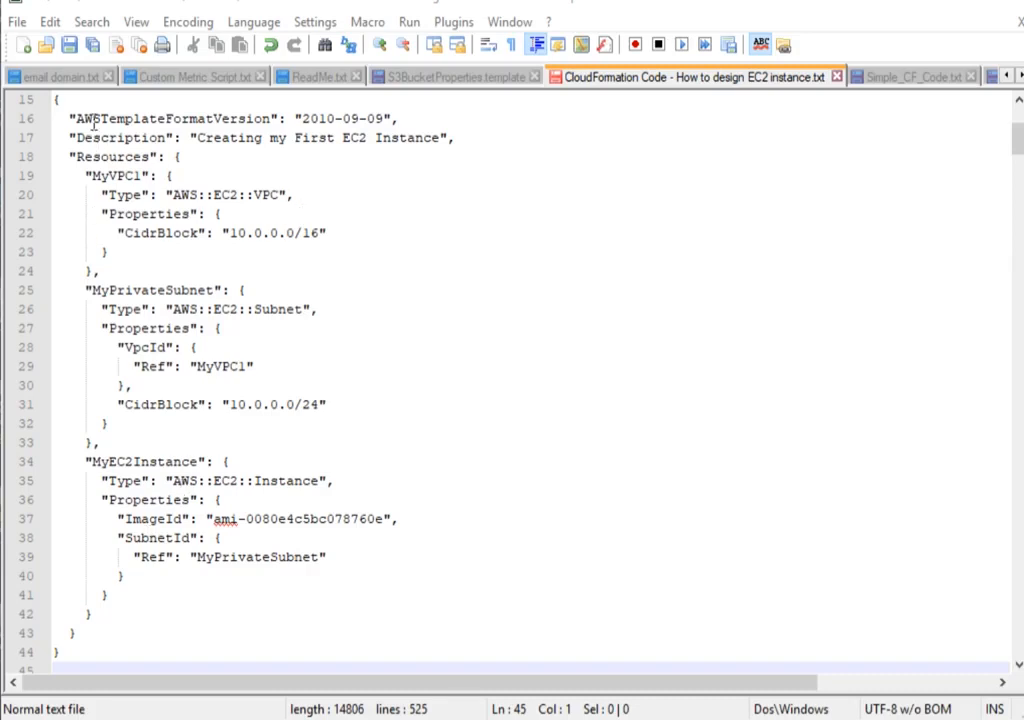
drag(72, 118, 478, 135)
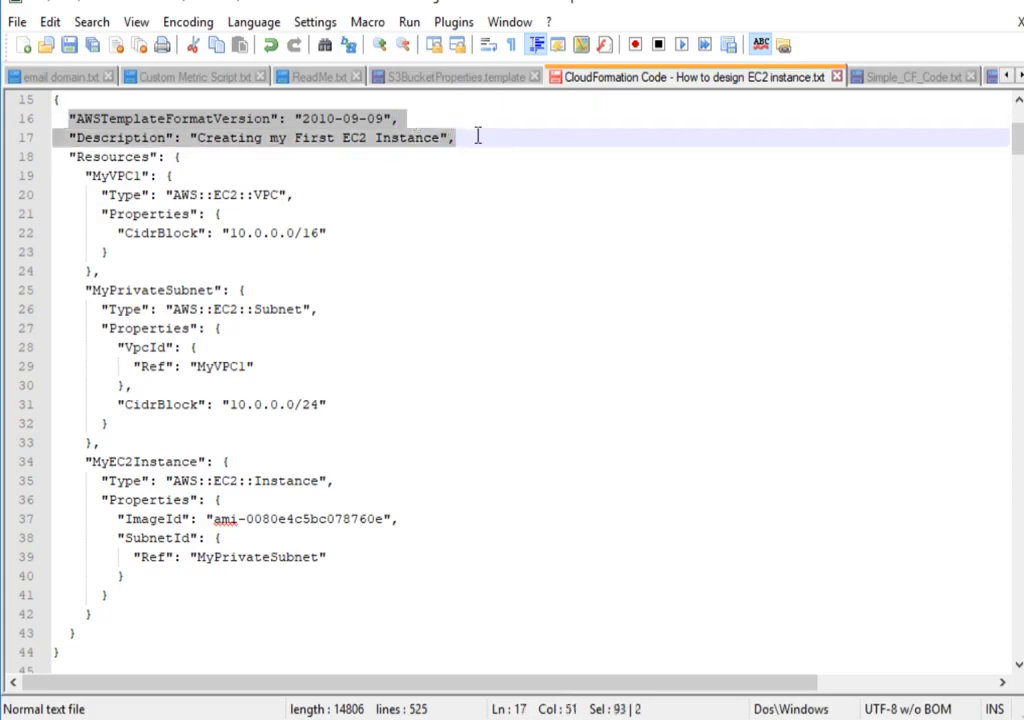
drag(478, 135, 478, 149)
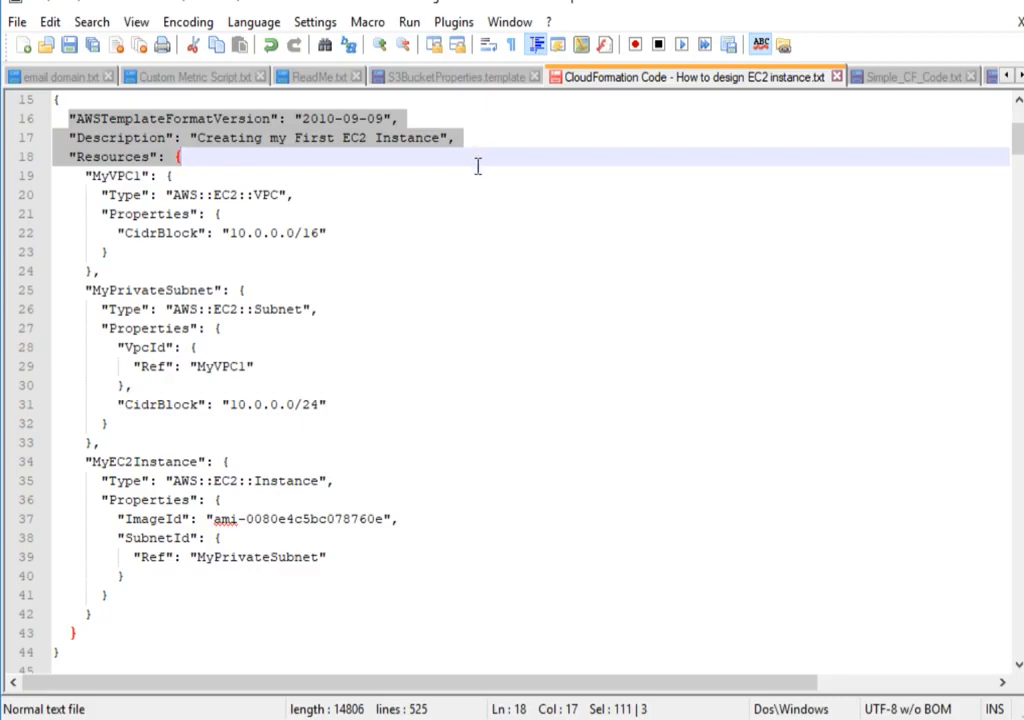
drag(222, 290, 91, 290)
click(218, 462)
drag(218, 462, 91, 468)
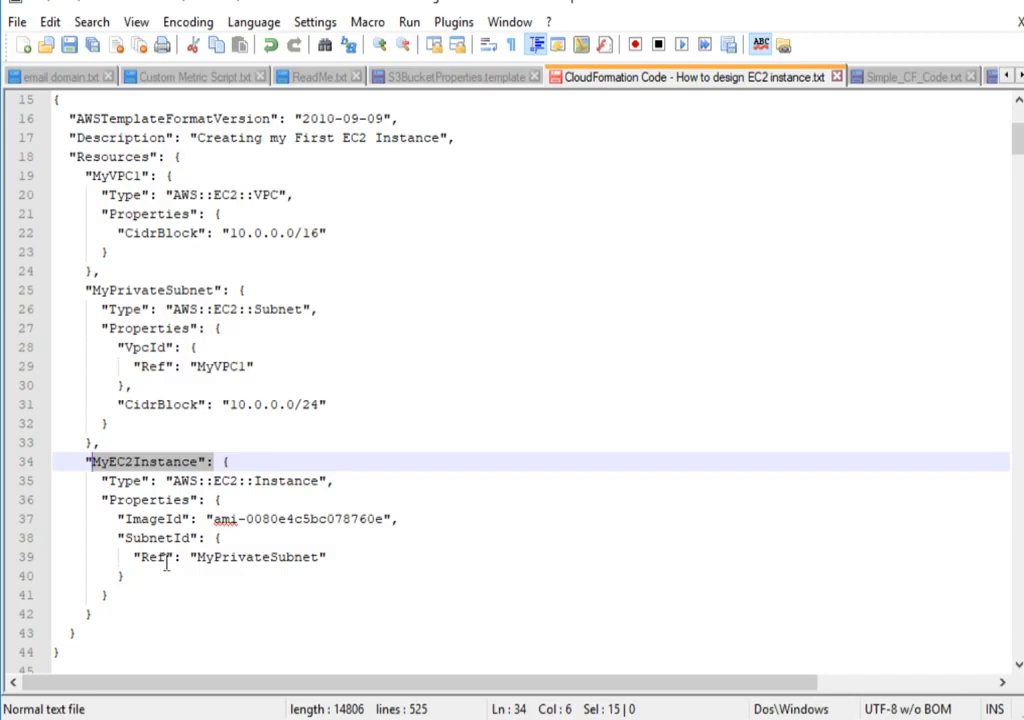
Examine the MyVPC1 and MyPrivateSubnet definitions, including their types and the subnet's VpcId reference to MyVPC1.
click(357, 232)
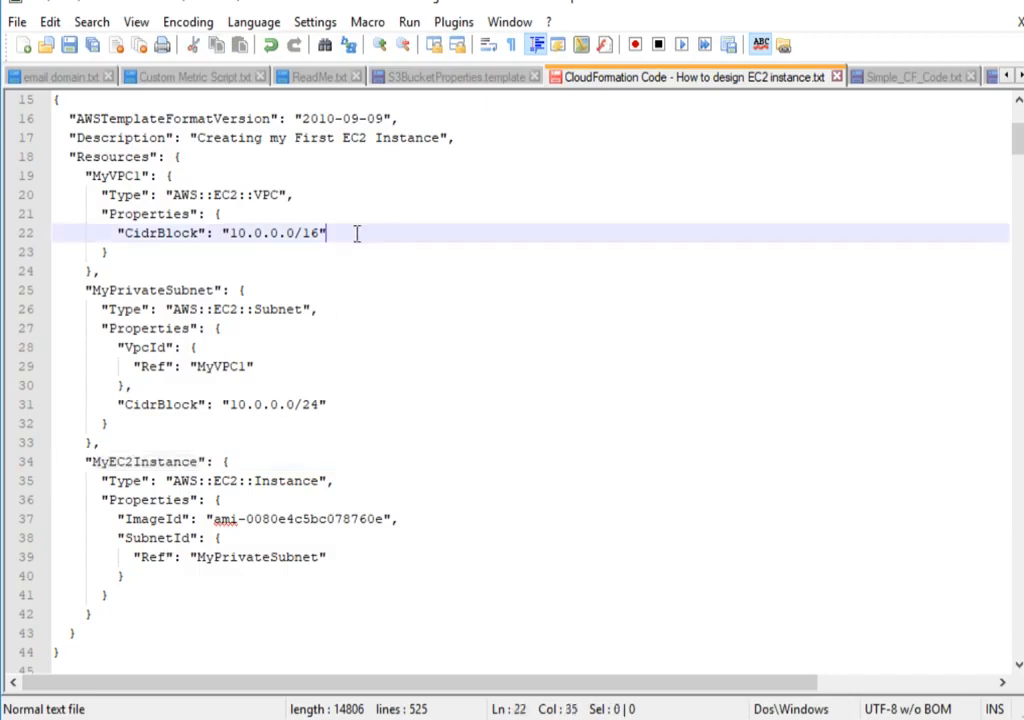
double_click(100, 176)
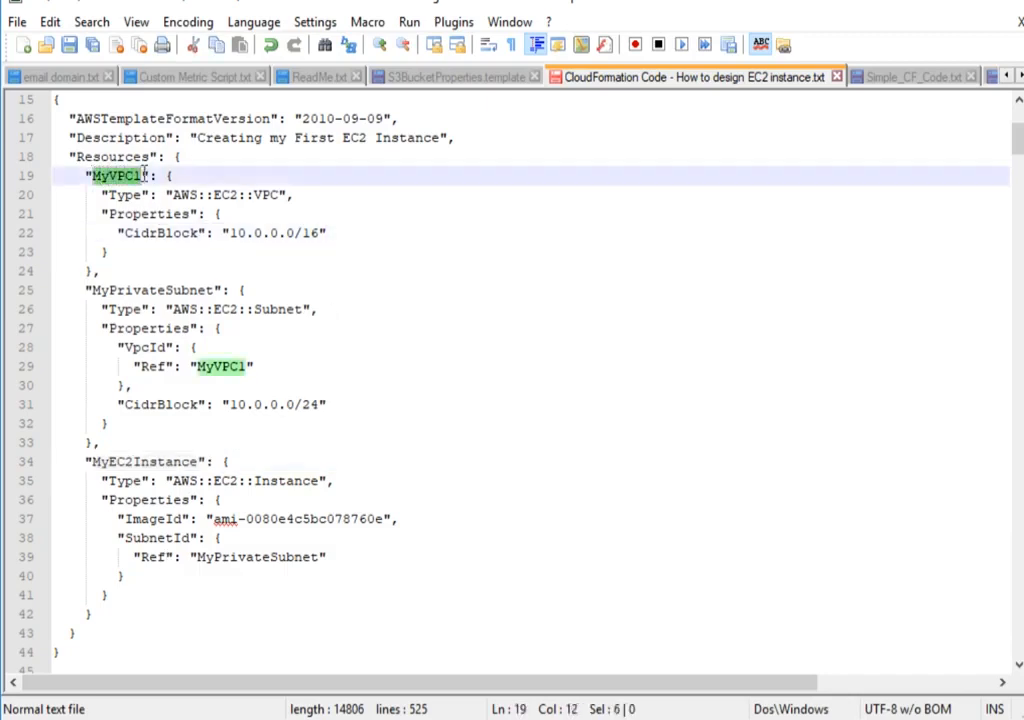
drag(101, 196, 297, 195)
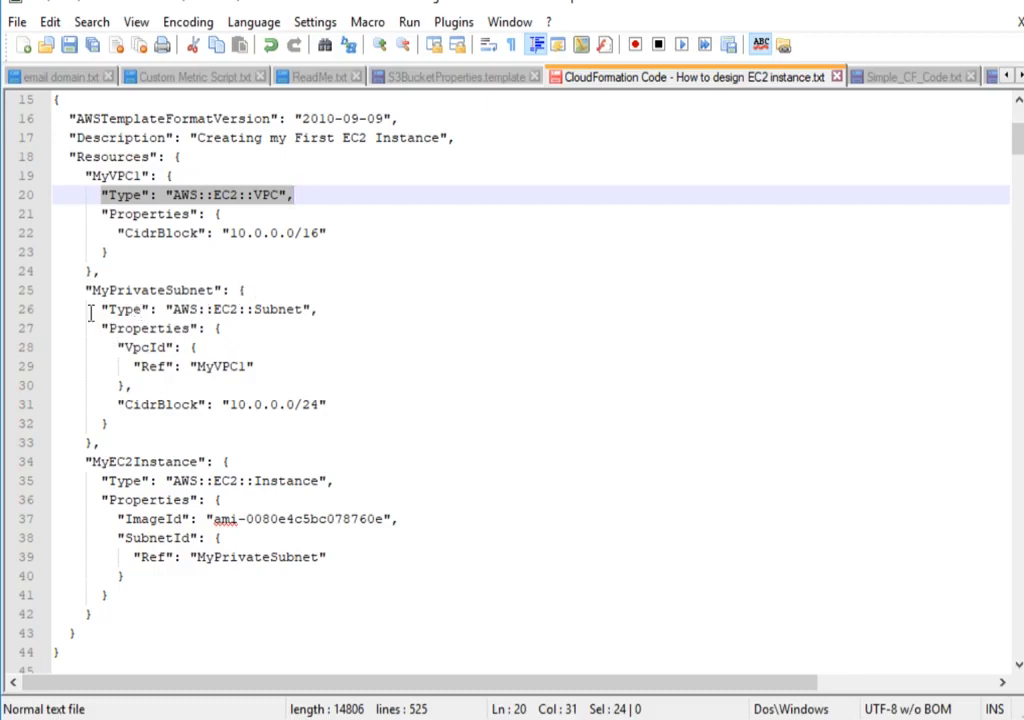
drag(101, 311, 327, 312)
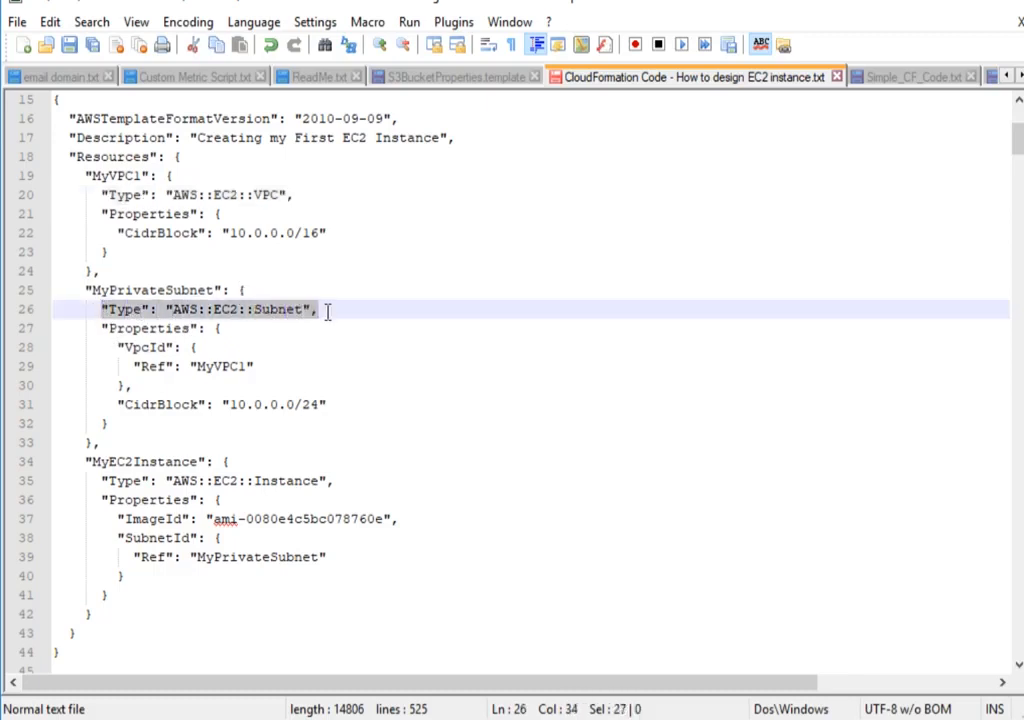
click(155, 347)
click(133, 347)
drag(175, 347, 187, 350)
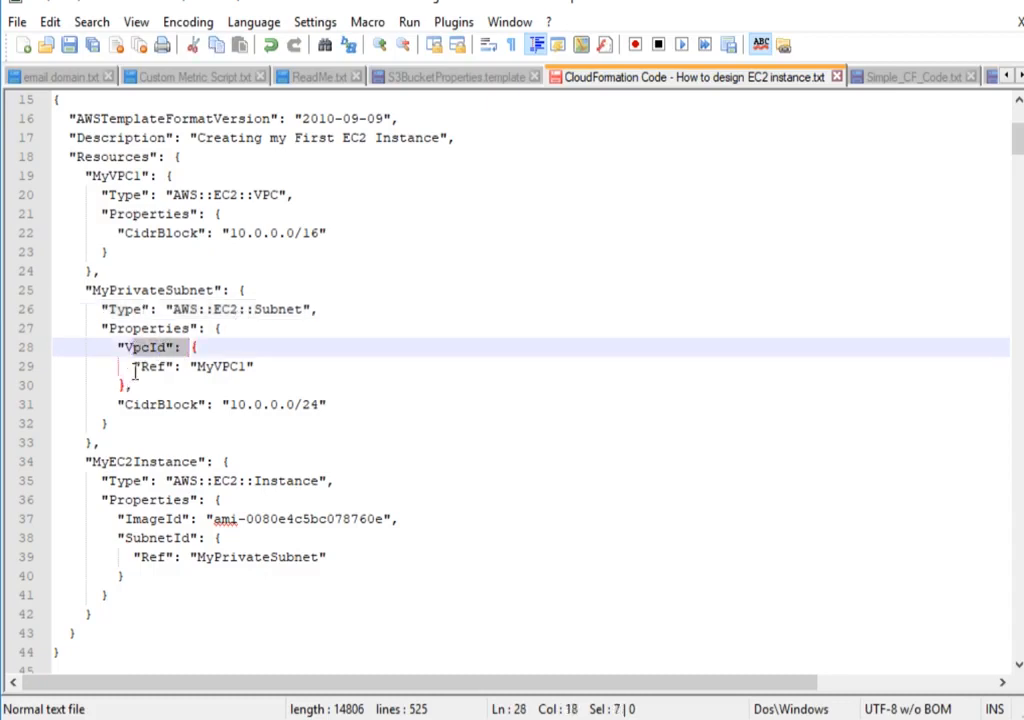
drag(138, 368, 245, 369)
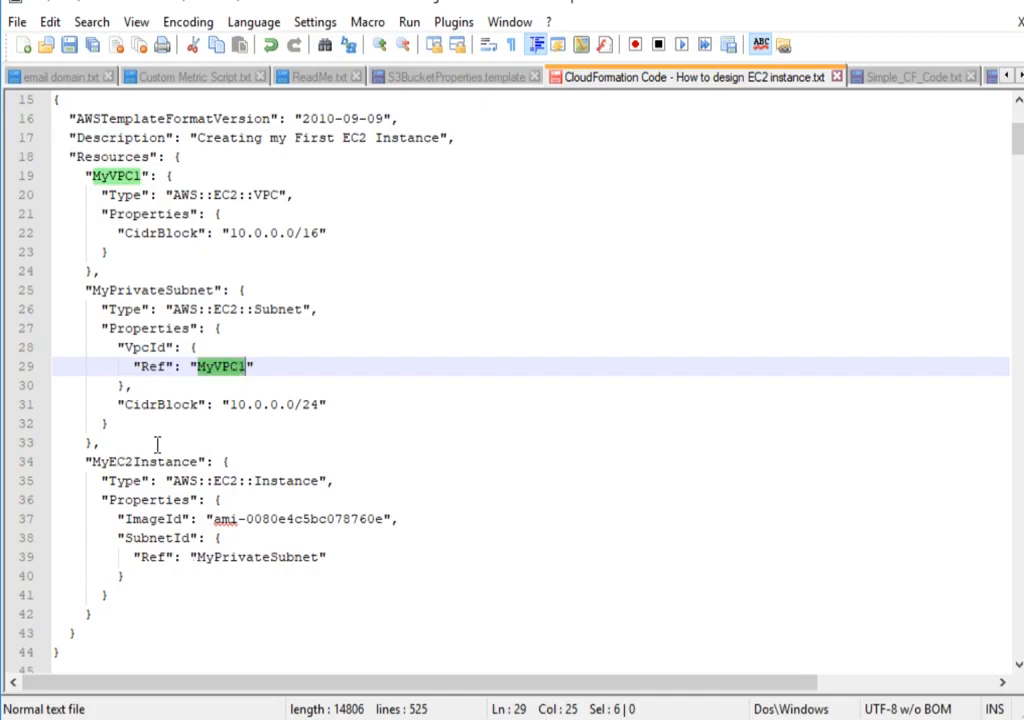
click(159, 383)
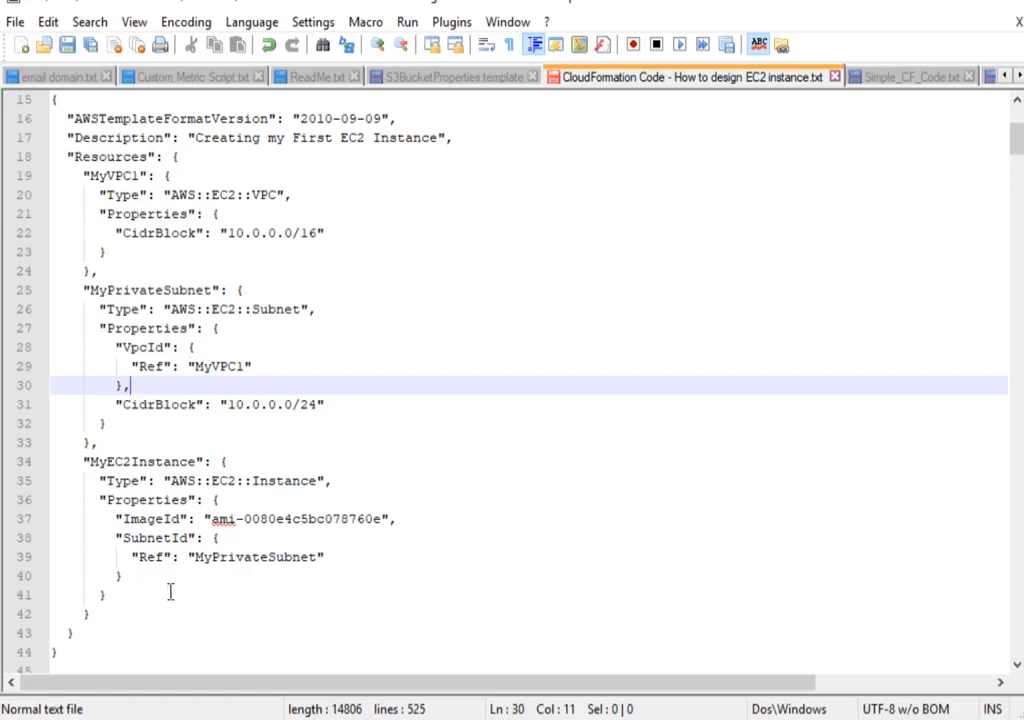
Examine the resource type and ImageId value of MyEC2Instance.
drag(90, 462, 326, 483)
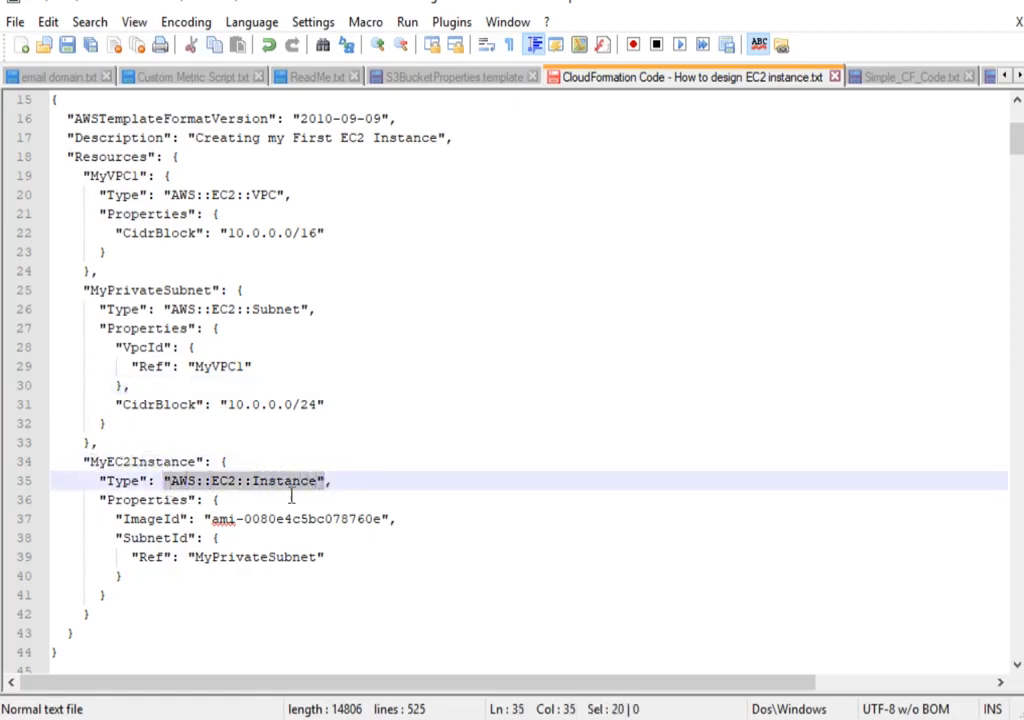
drag(209, 520, 393, 523)
click(382, 519)
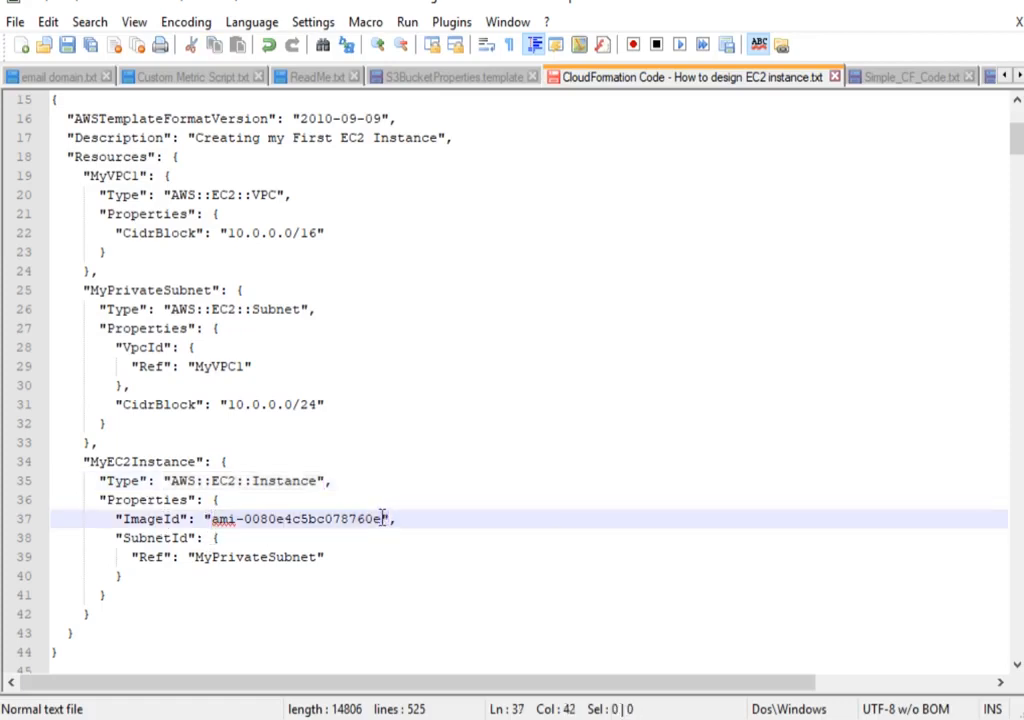
Switch to the AWS console in Chrome and open the EC2 service in a new tab.
click(914, 77)
click(783, 80)
key(alt+Tab)
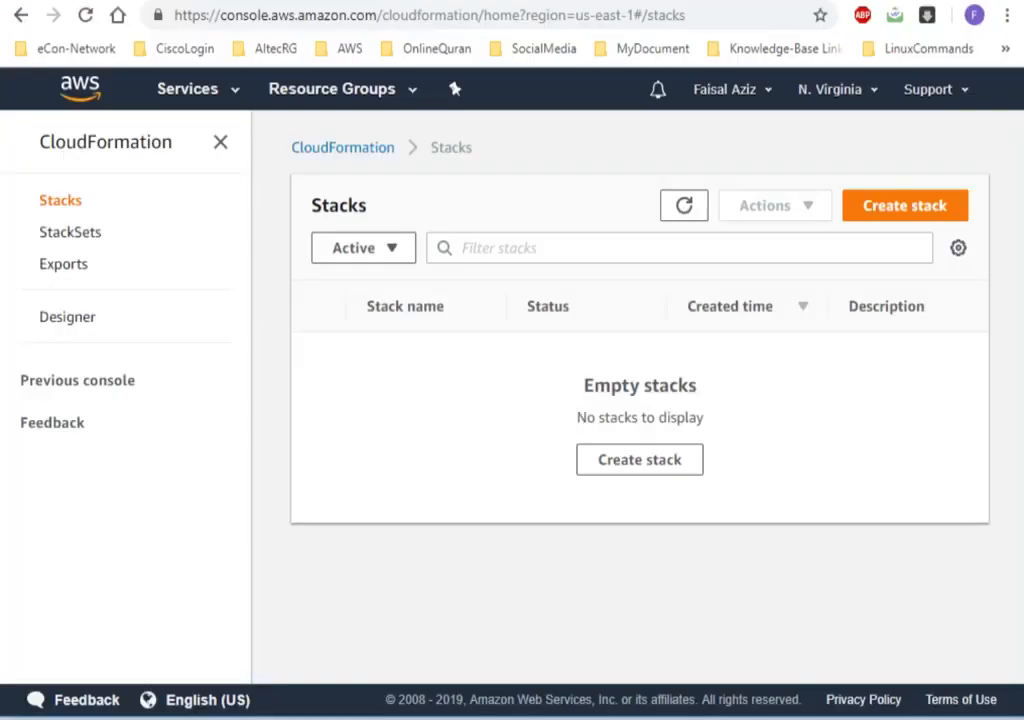
click(180, 92)
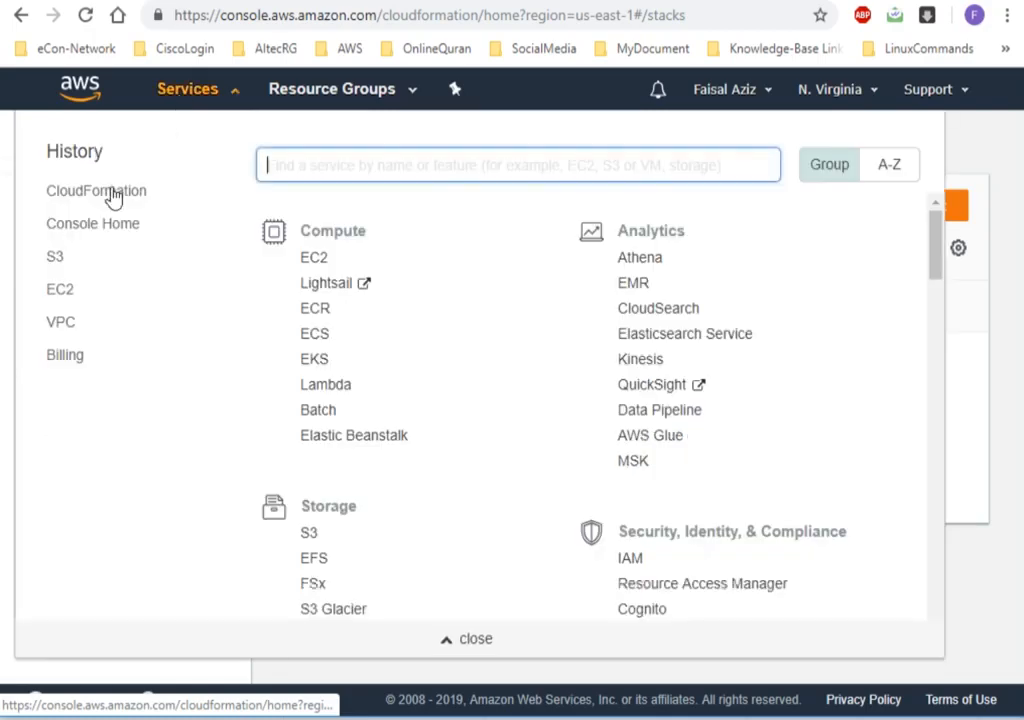
right_click(316, 260)
click(340, 280)
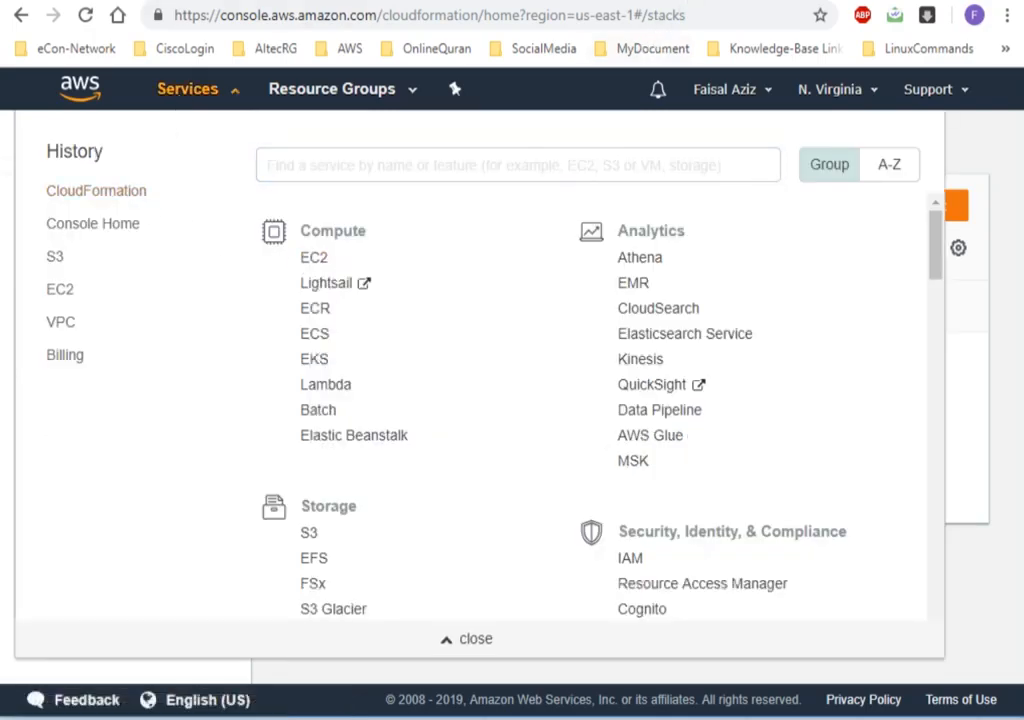
Return to Notepad++ and examine the SubnetId property of MyEC2Instance and its reference to MyPrivateSubnet.
click(695, 1)
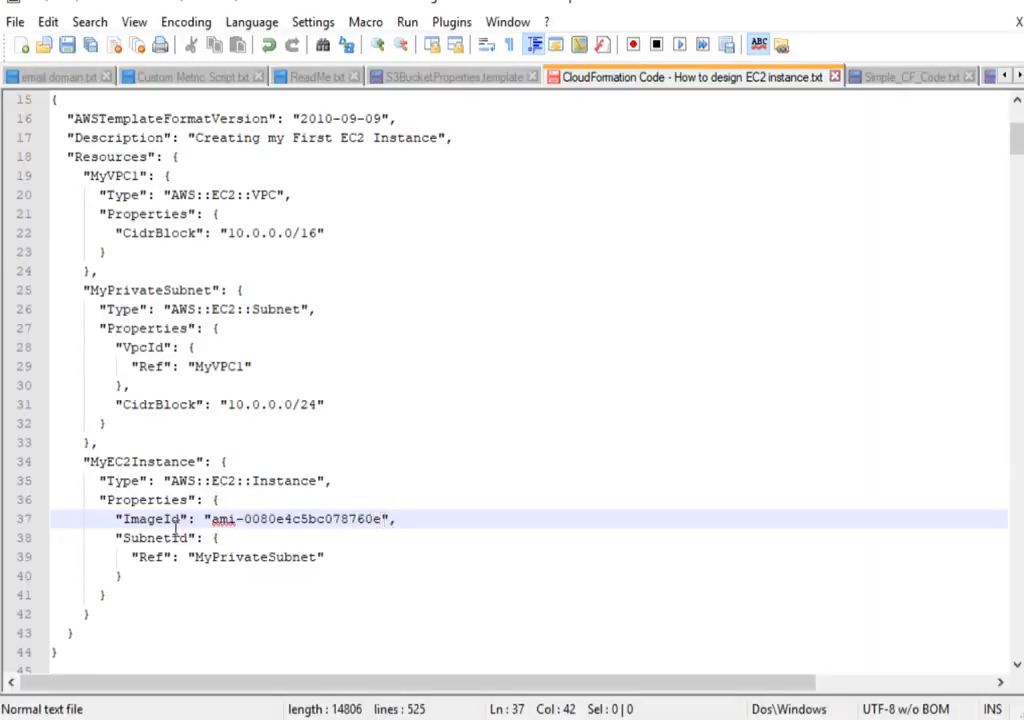
drag(122, 538, 198, 538)
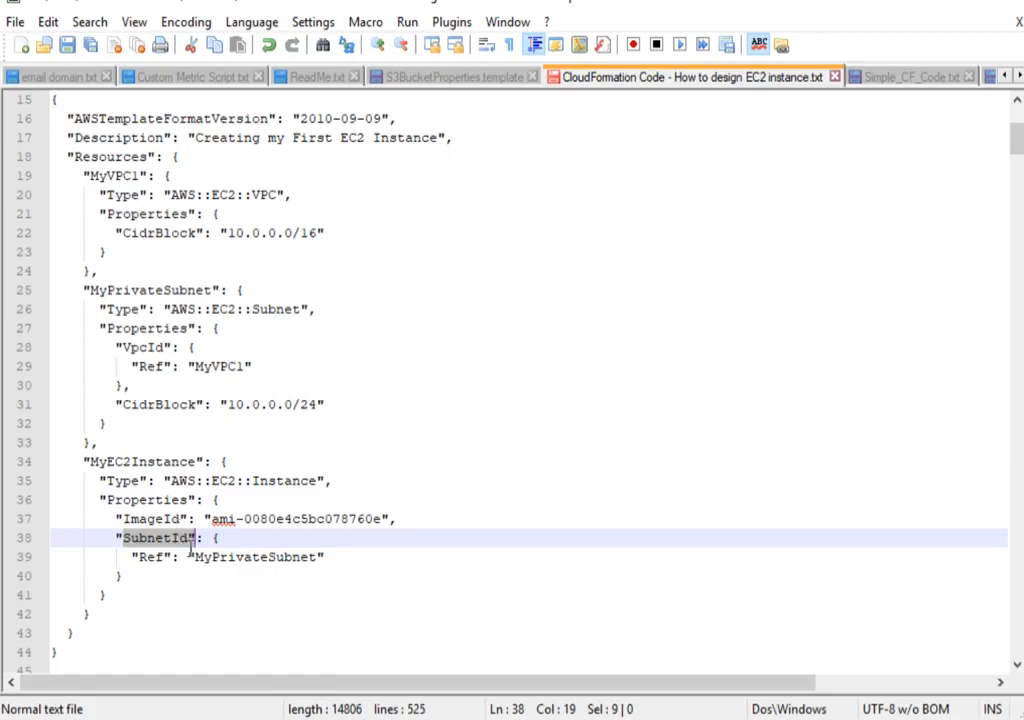
drag(196, 556, 320, 560)
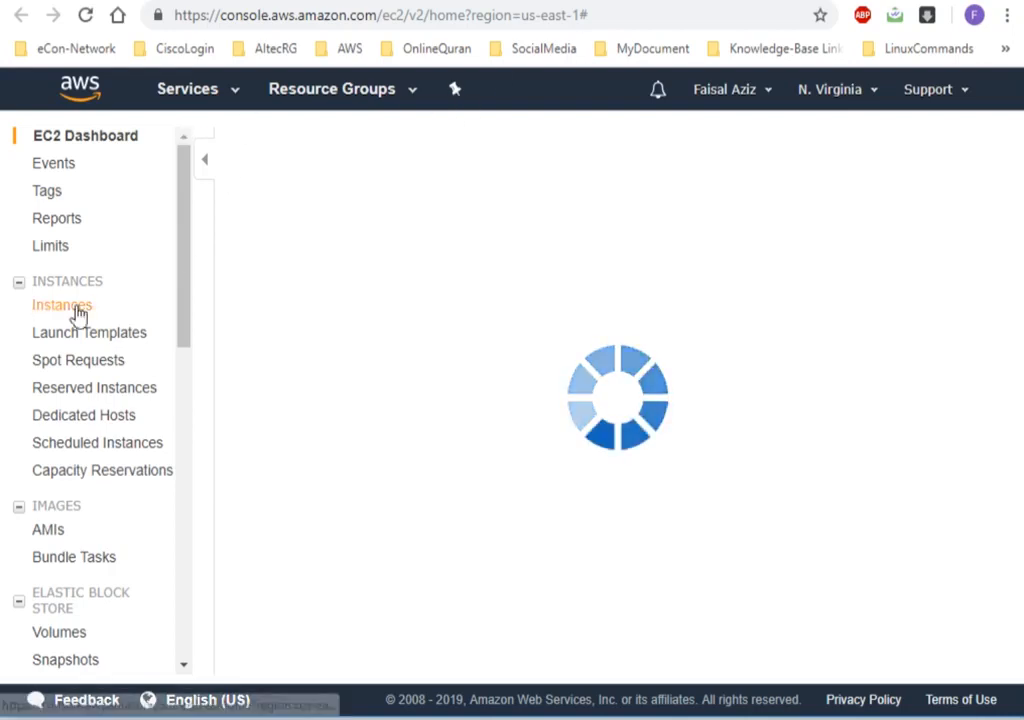
Open the EC2 instances list in the AWS console and start the Launch Instance wizard.
click(77, 311)
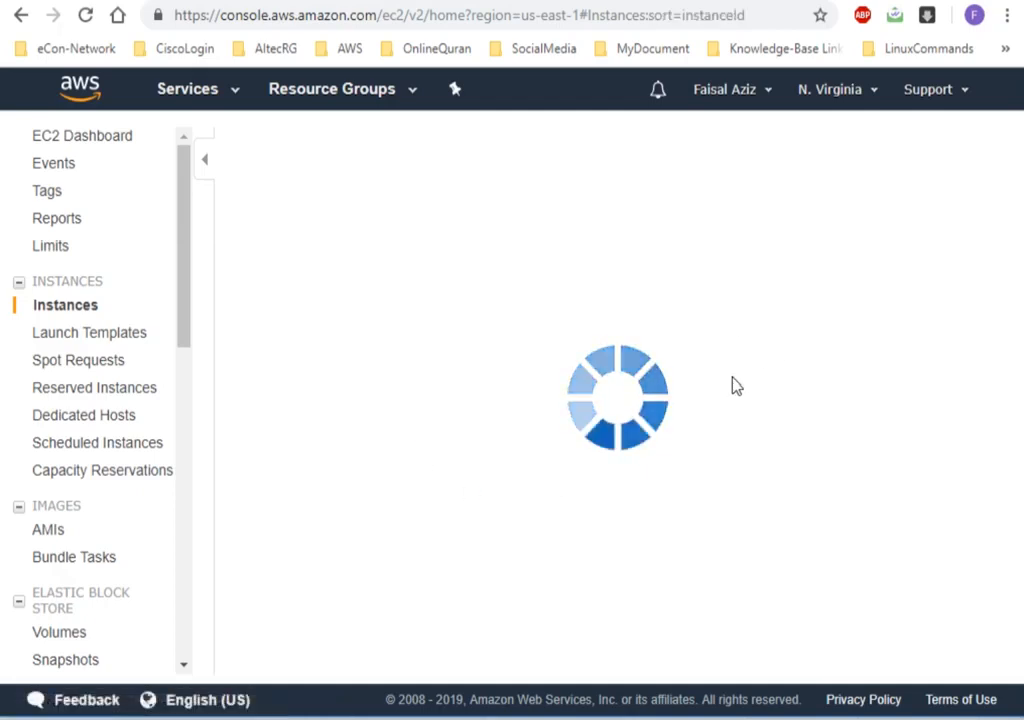
click(180, 98)
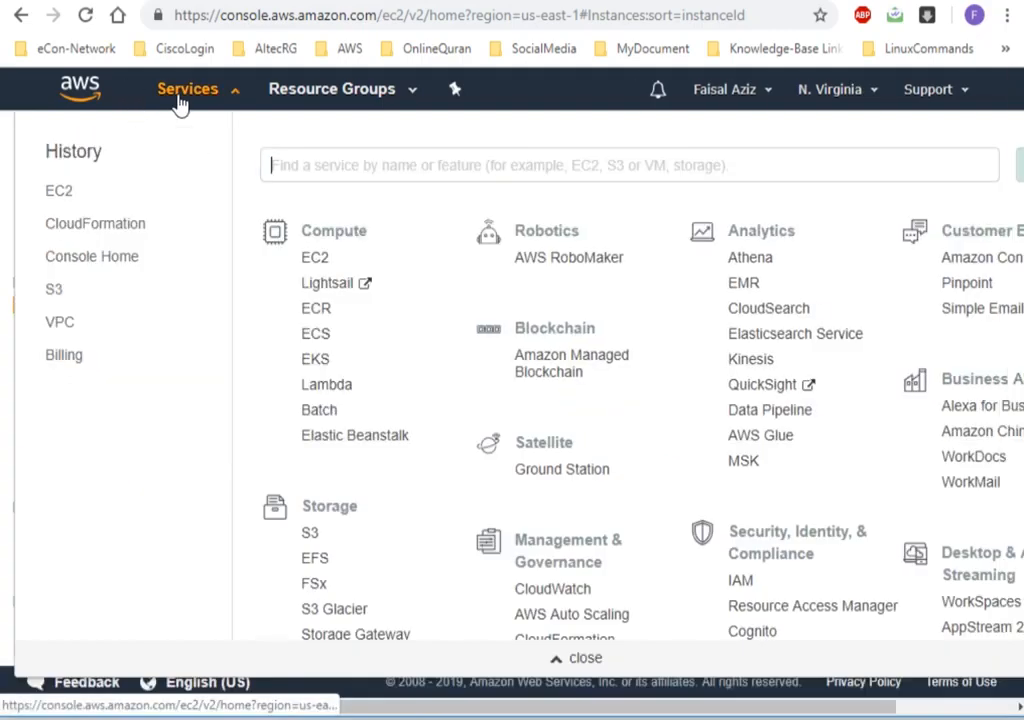
click(71, 192)
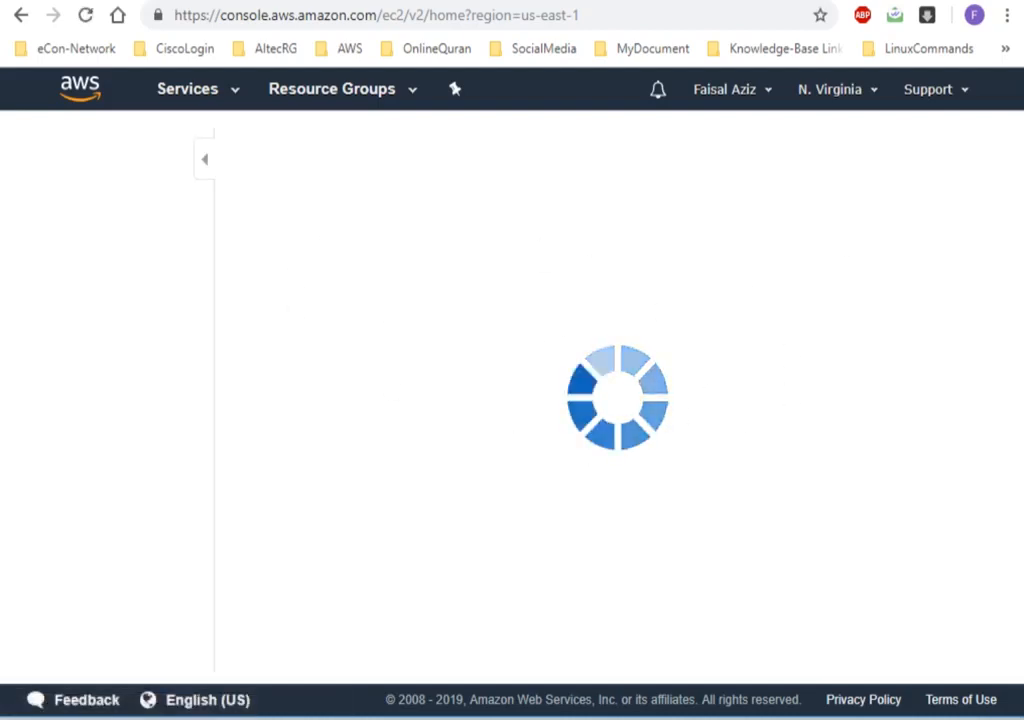
right_click(1020, 92)
click(1018, 154)
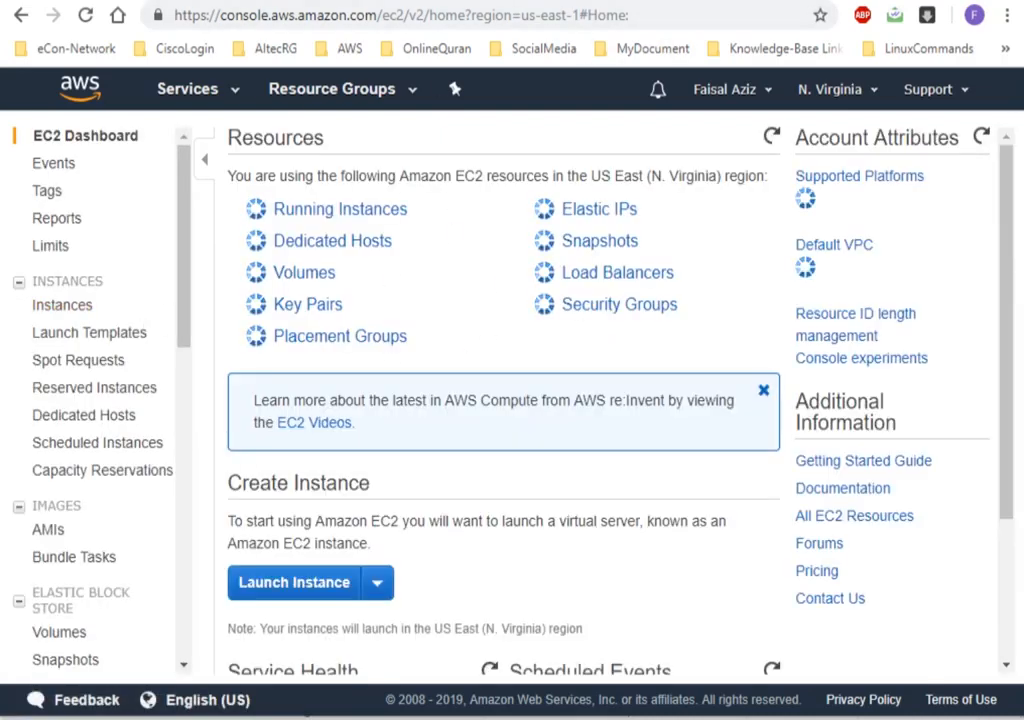
click(290, 222)
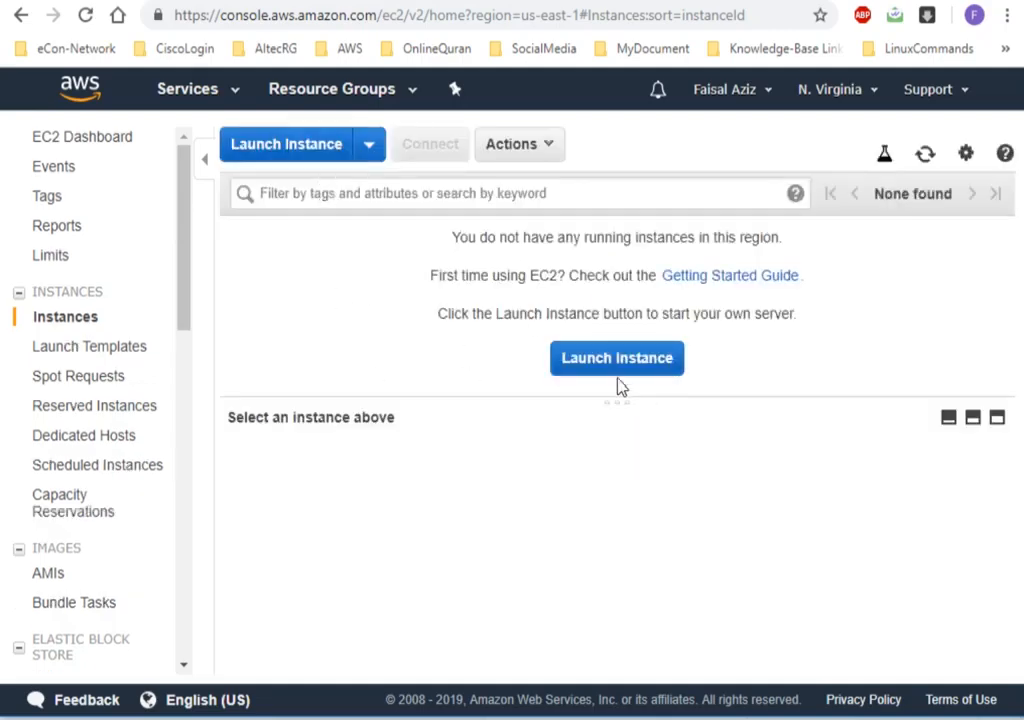
click(304, 155)
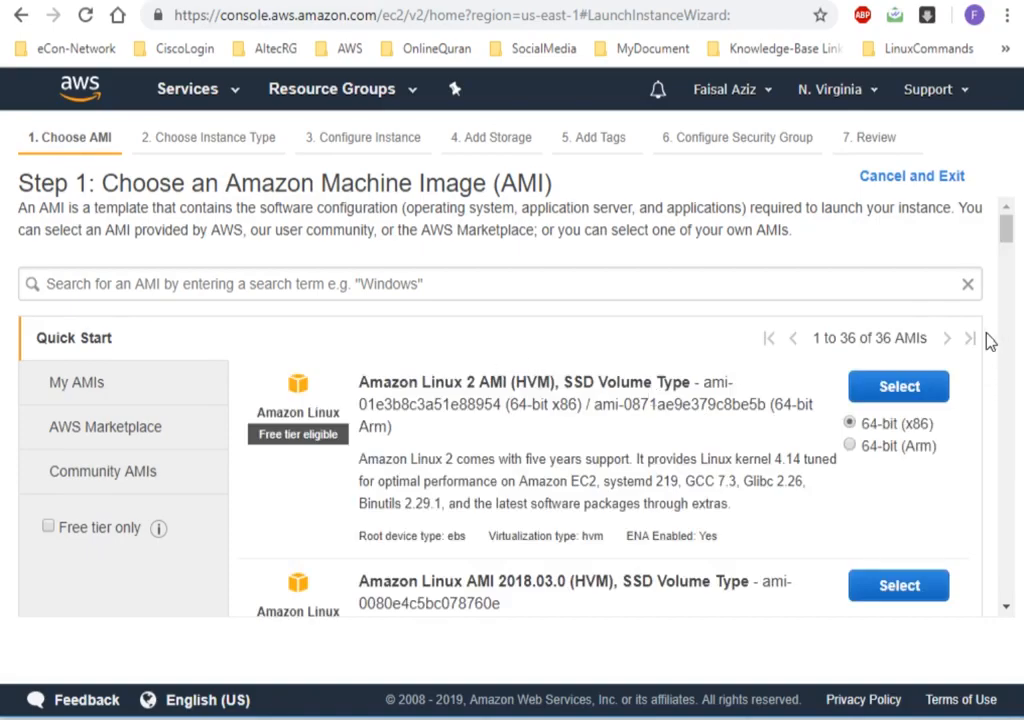
Copy the AMI ID of Microsoft Windows Server 2016 Base from the AMI list.
scroll(1010, 345, down, 10)
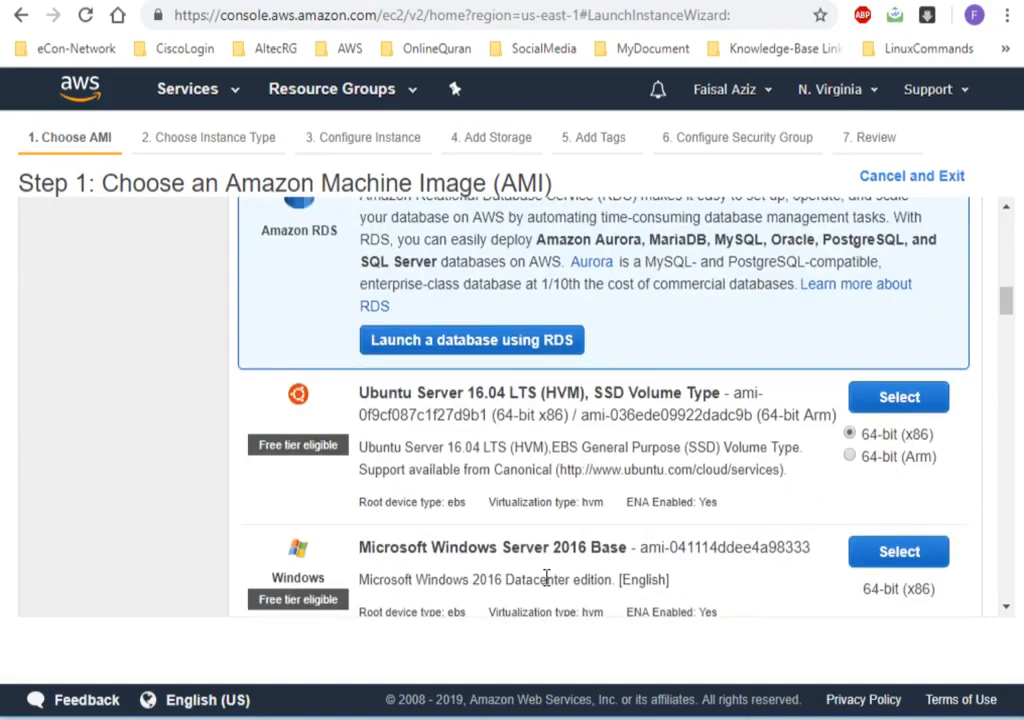
drag(797, 546, 655, 548)
scroll(645, 557, down, 1)
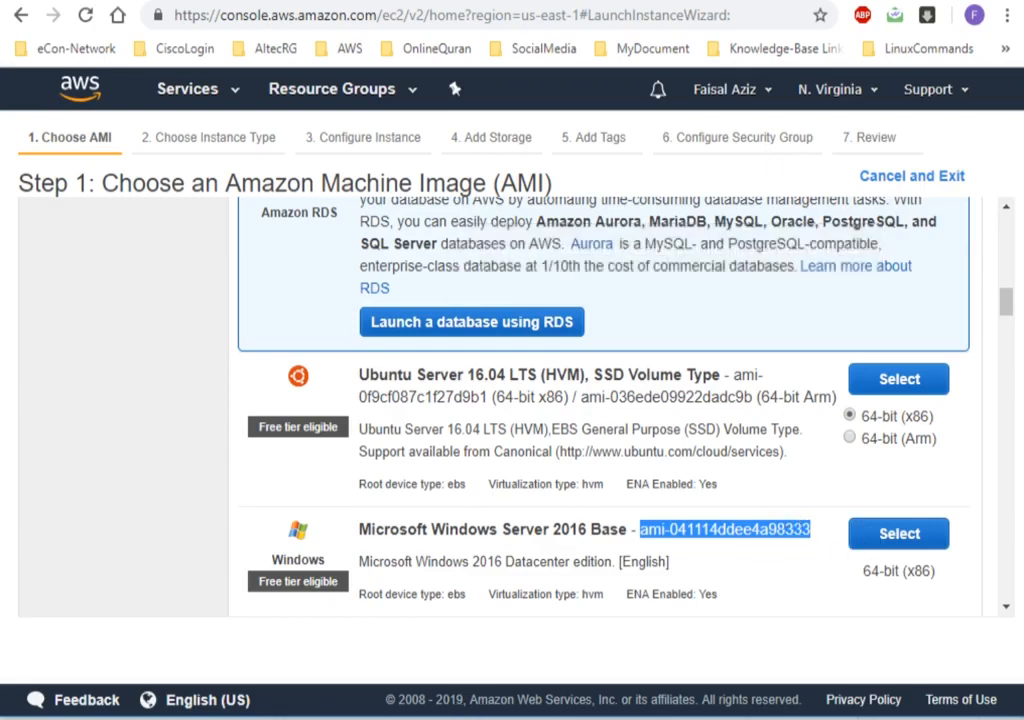
Switch to Notepad++ and replace the ImageId of MyEC2Instance with ami-041114ddee4a98333.
key(alt+Tab)
click(325, 540)
drag(381, 518, 218, 518)
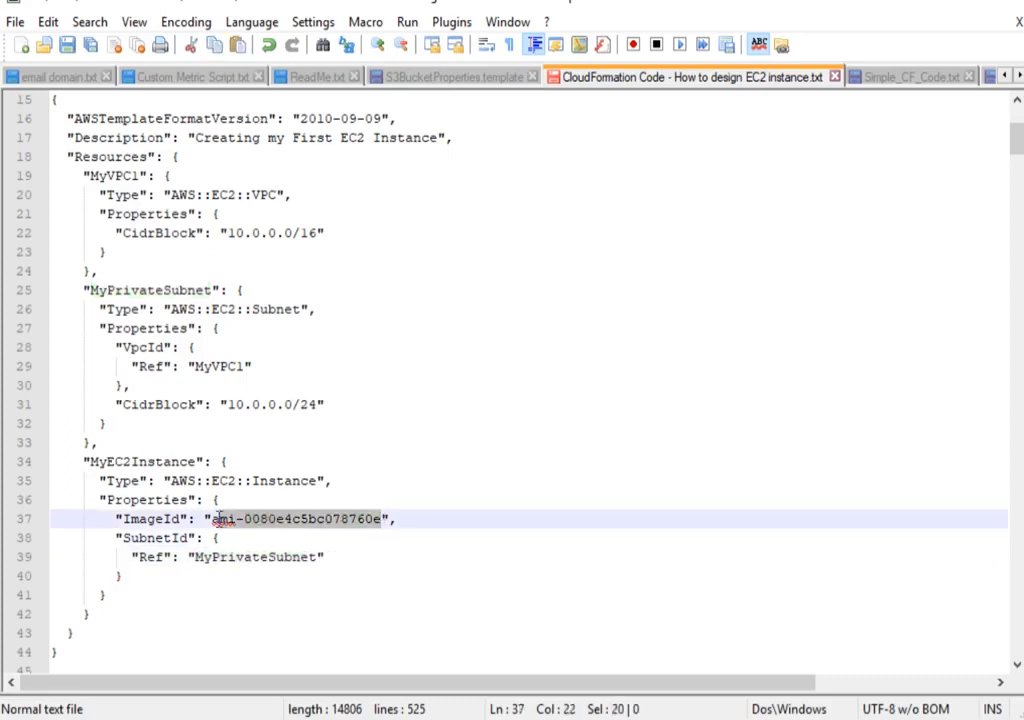
text(ami-041114ddee4a98333)
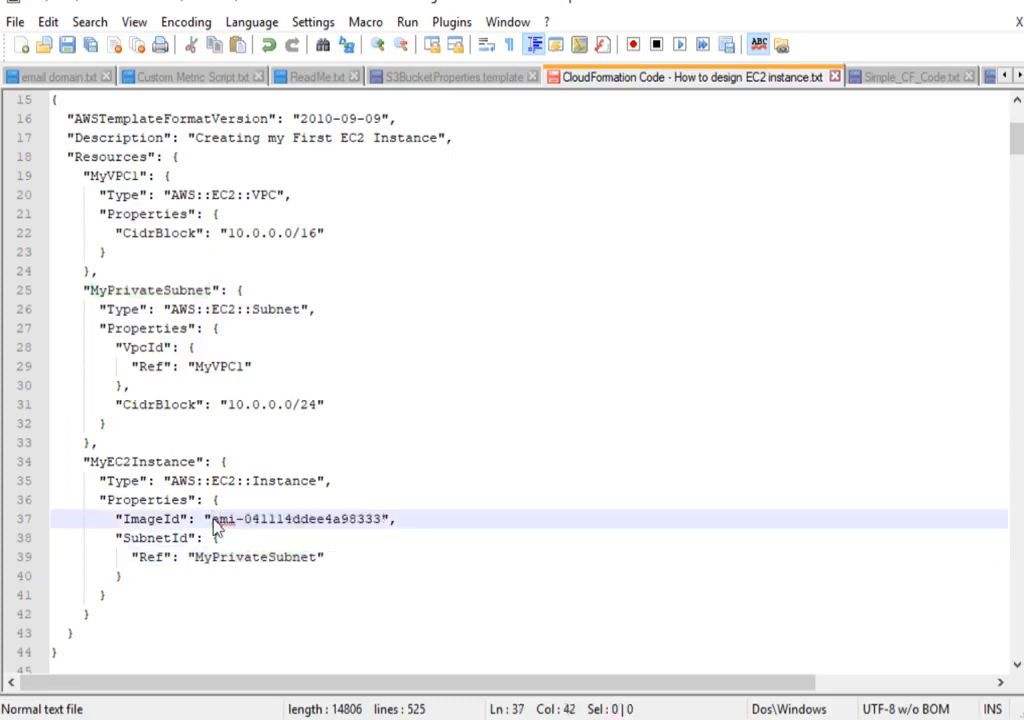
Copy the complete EC2 template code into Simple_CF_Code.txt and save the files.
drag(100, 658, 36, 115)
key(ctrl+c)
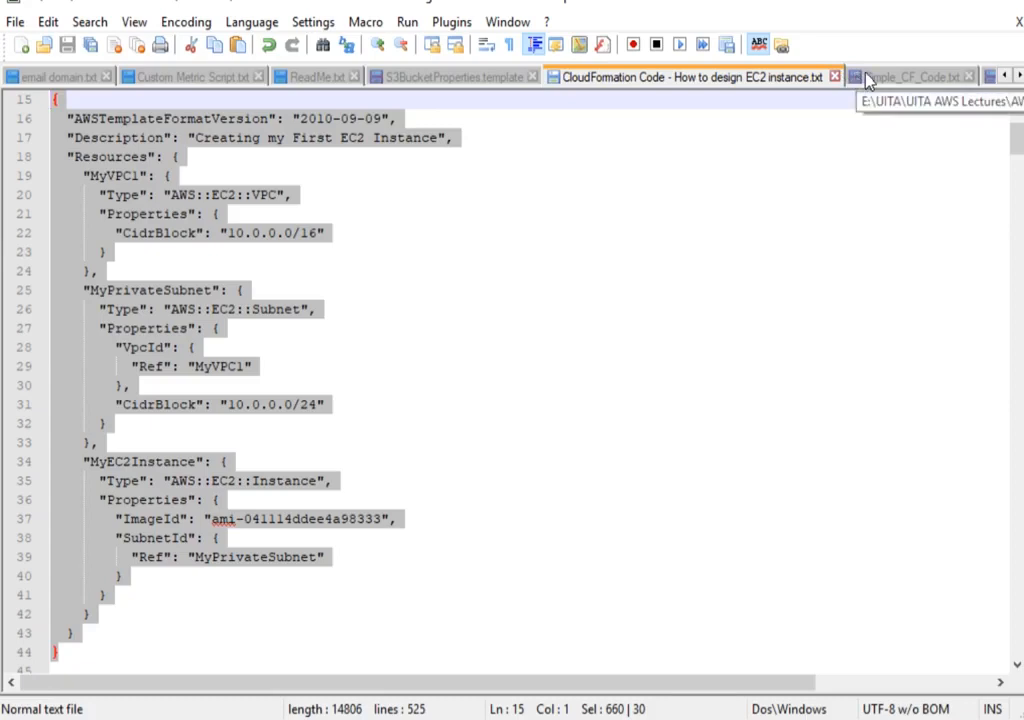
click(905, 77)
key(ctrl+v)
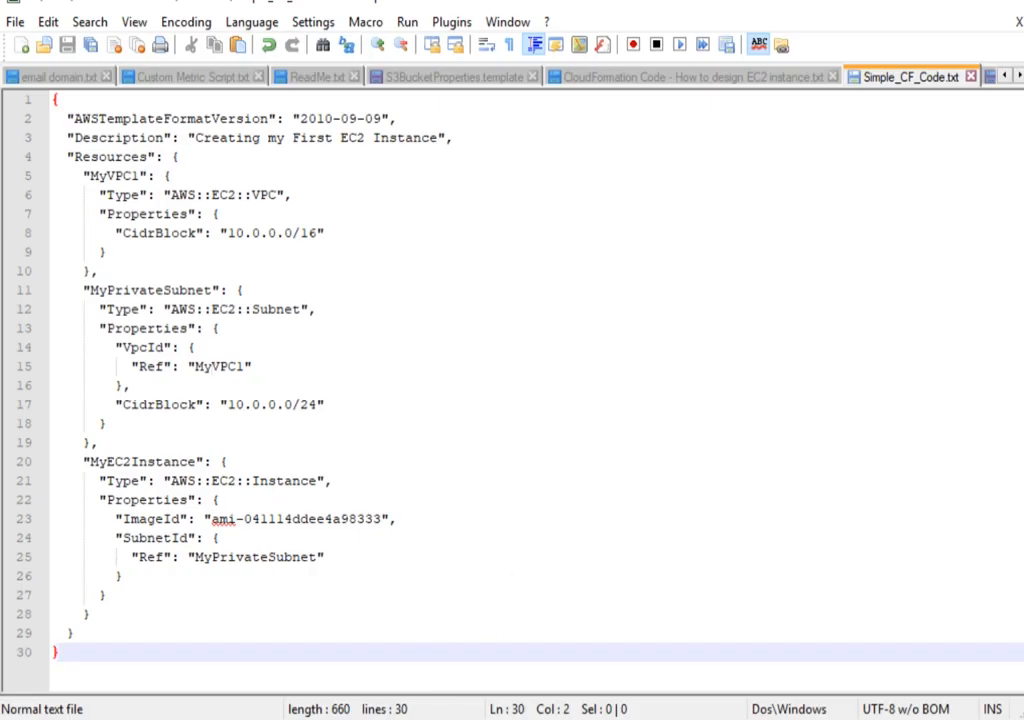
Switch to the CloudFormation console in Chrome and start creating a new stack from a ready template.
click(294, 715)
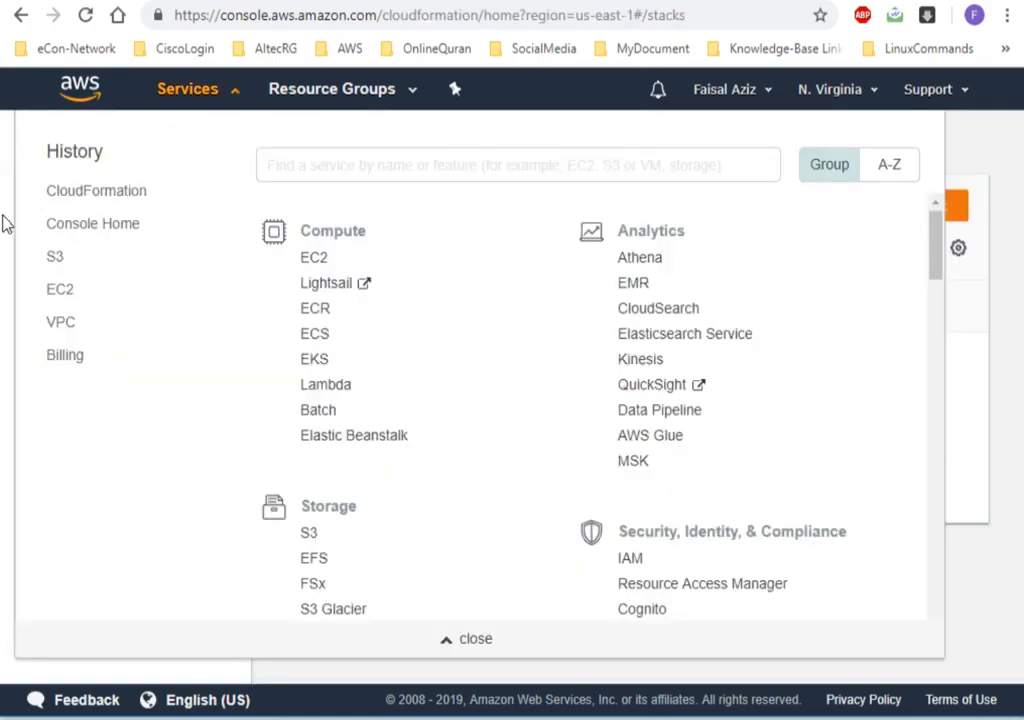
click(5, 222)
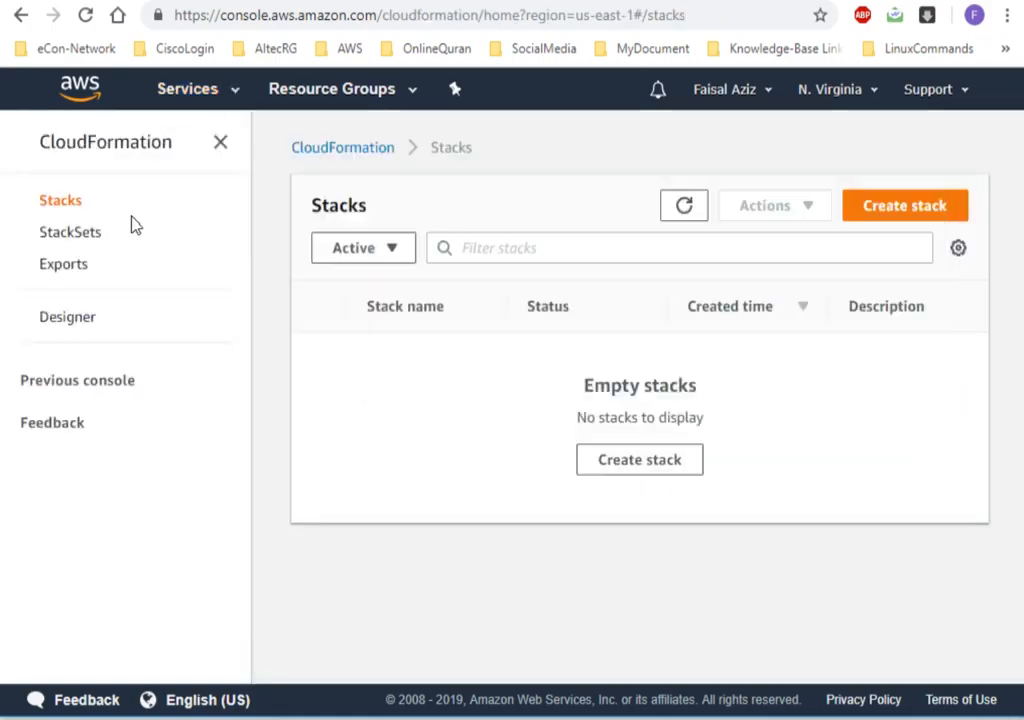
click(678, 466)
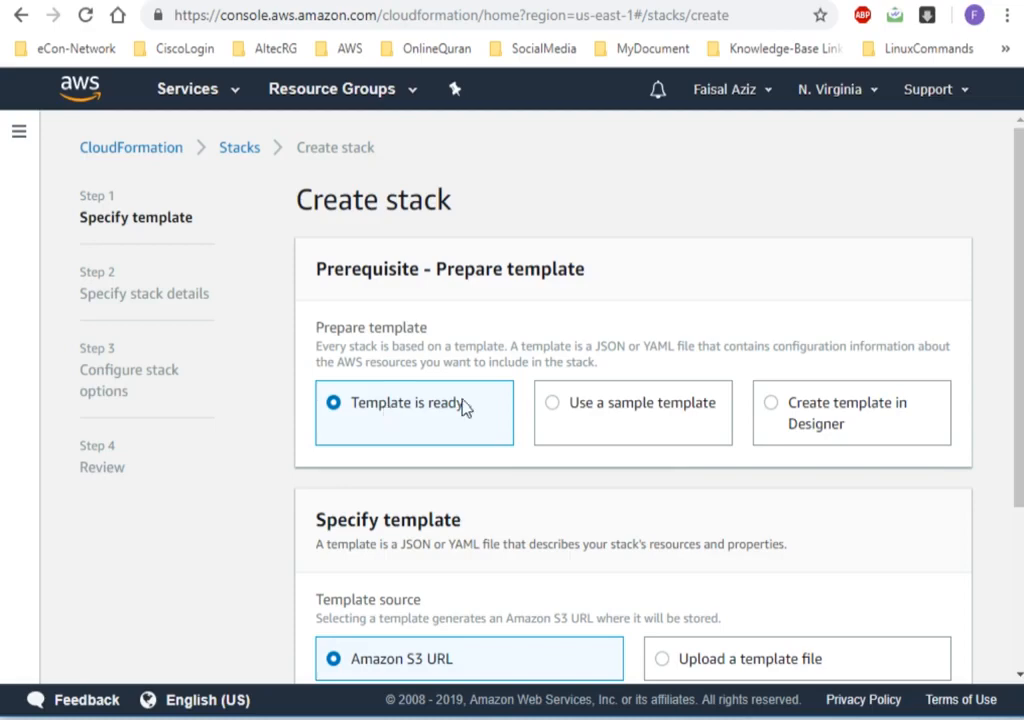
drag(1022, 405, 1022, 565)
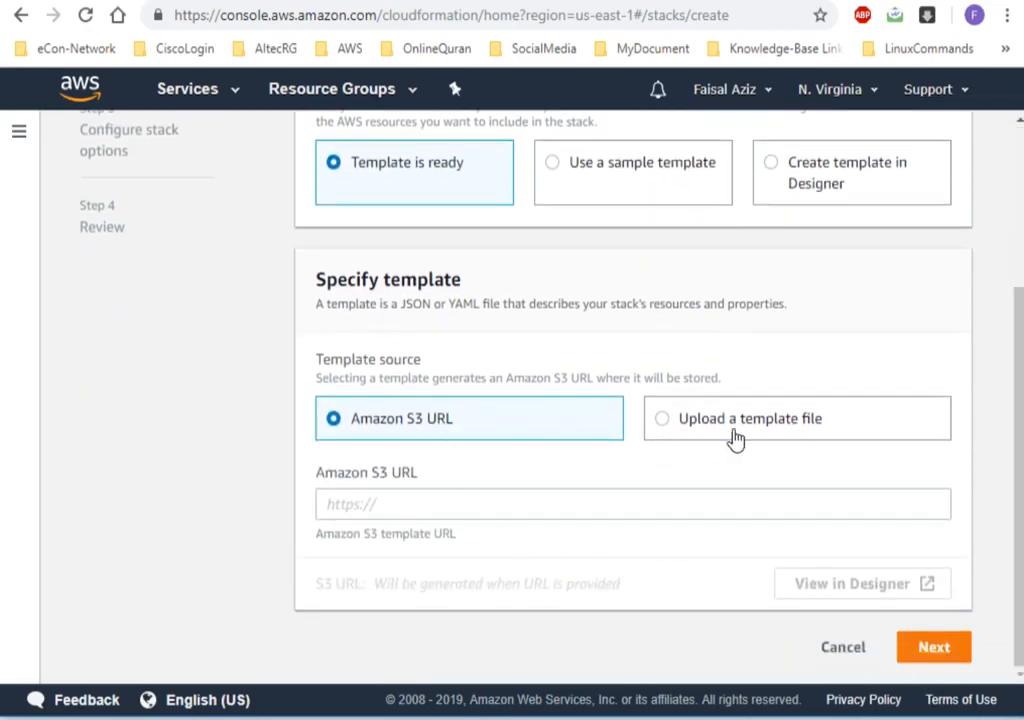
Upload the template file Simple_CF_Code.txt as the template source and proceed to the stack details.
click(754, 429)
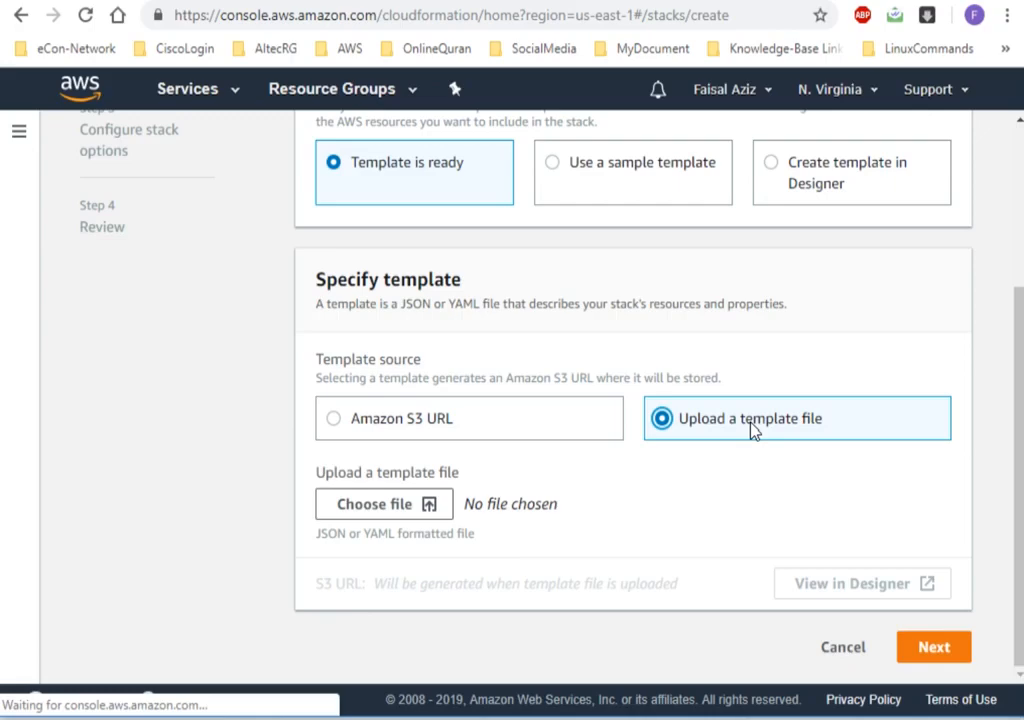
click(372, 503)
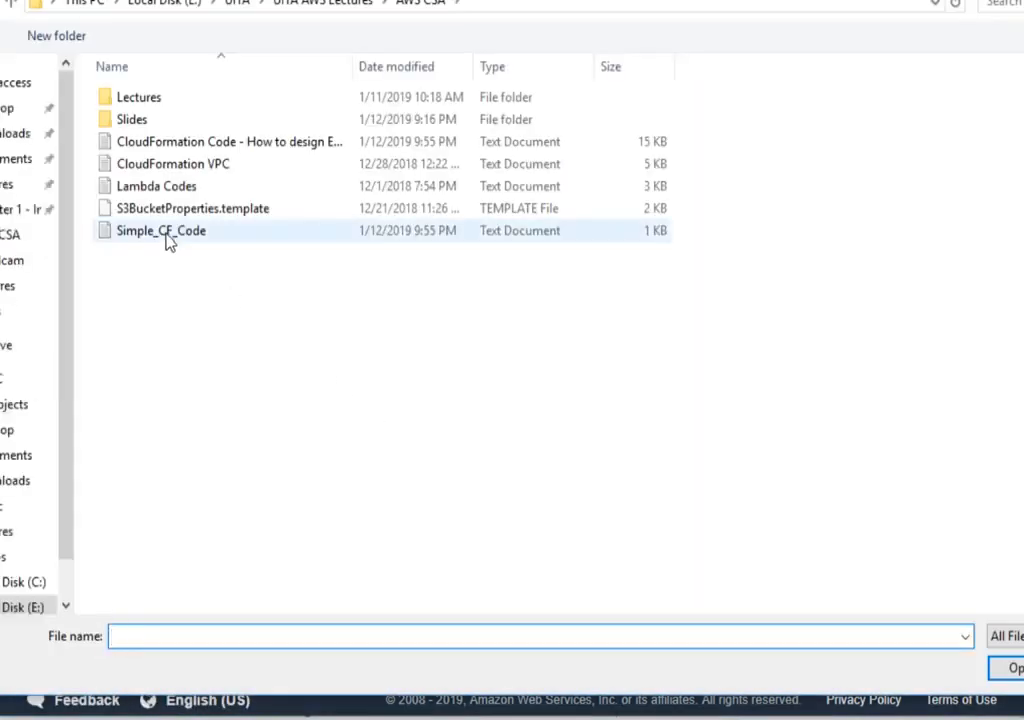
click(165, 236)
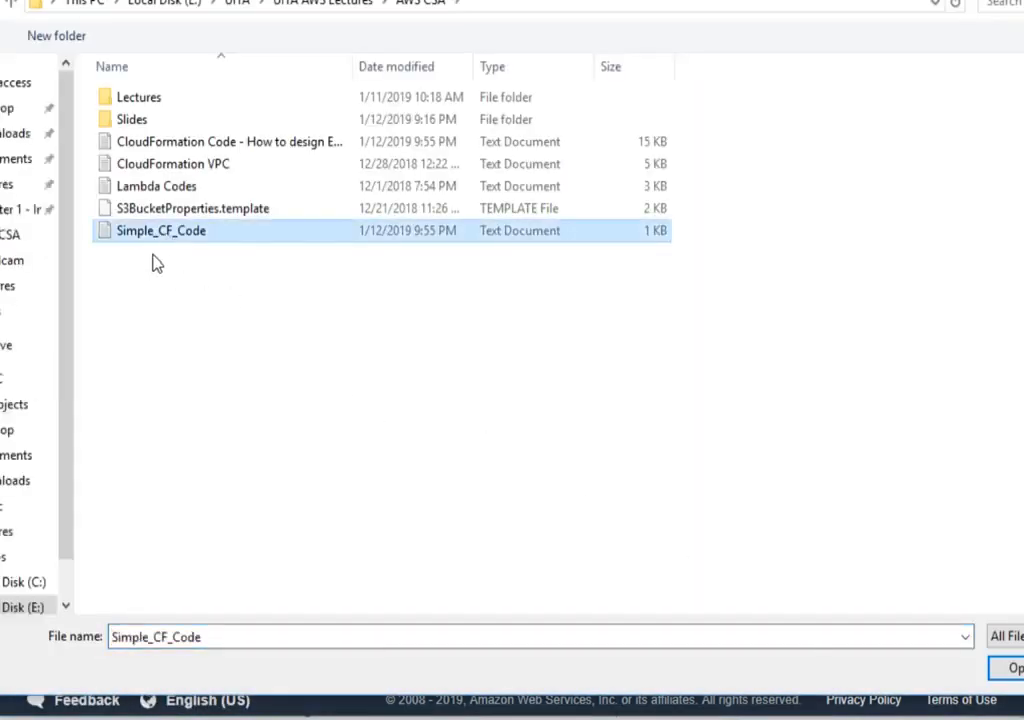
click(1006, 668)
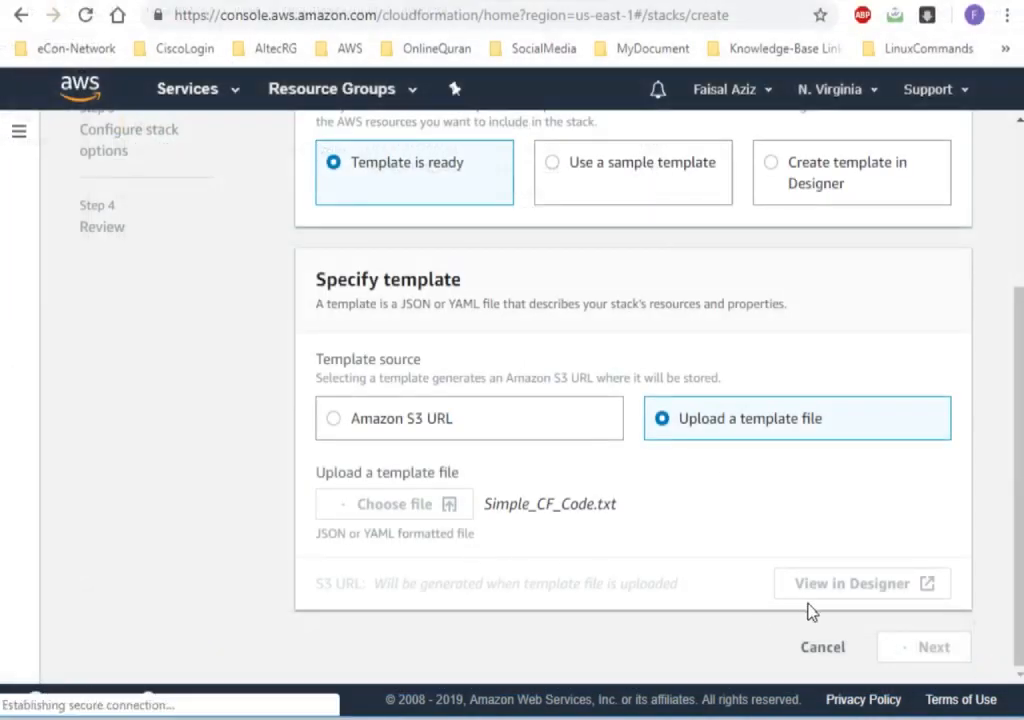
click(927, 651)
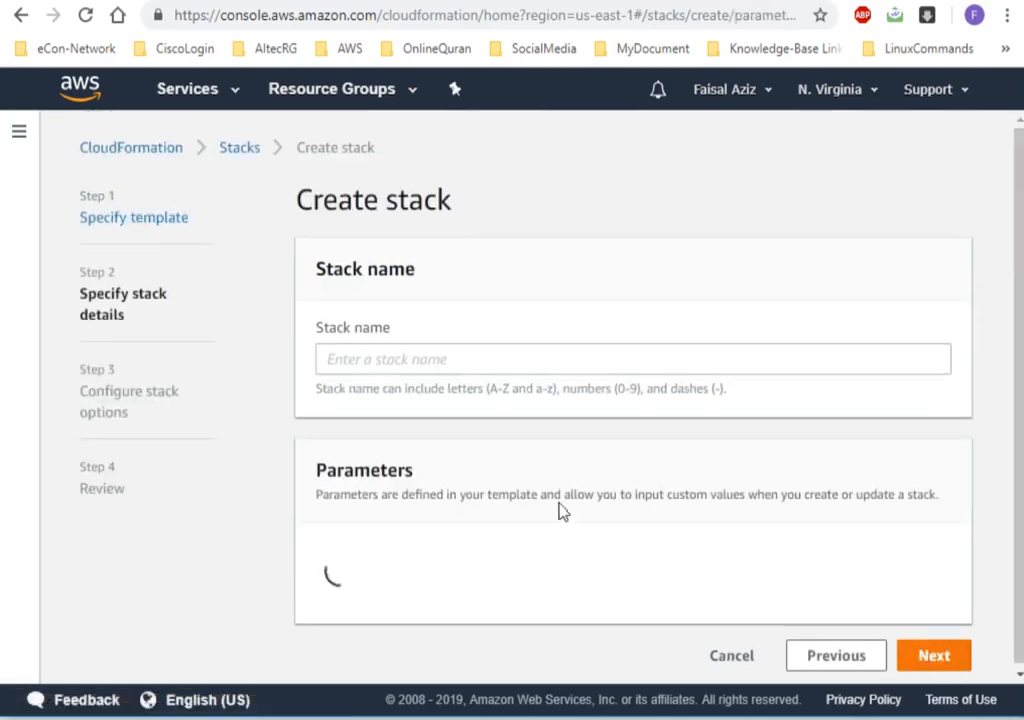
Name the stack Mystack12 and continue to the stack options.
click(418, 361)
text(Mystack12)
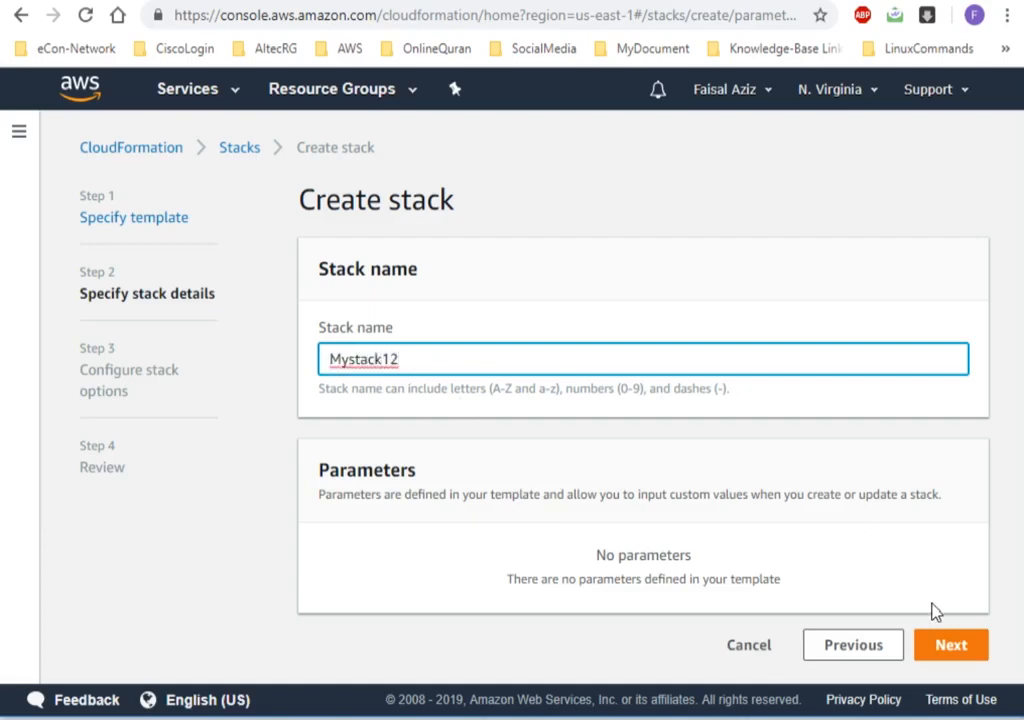
click(952, 644)
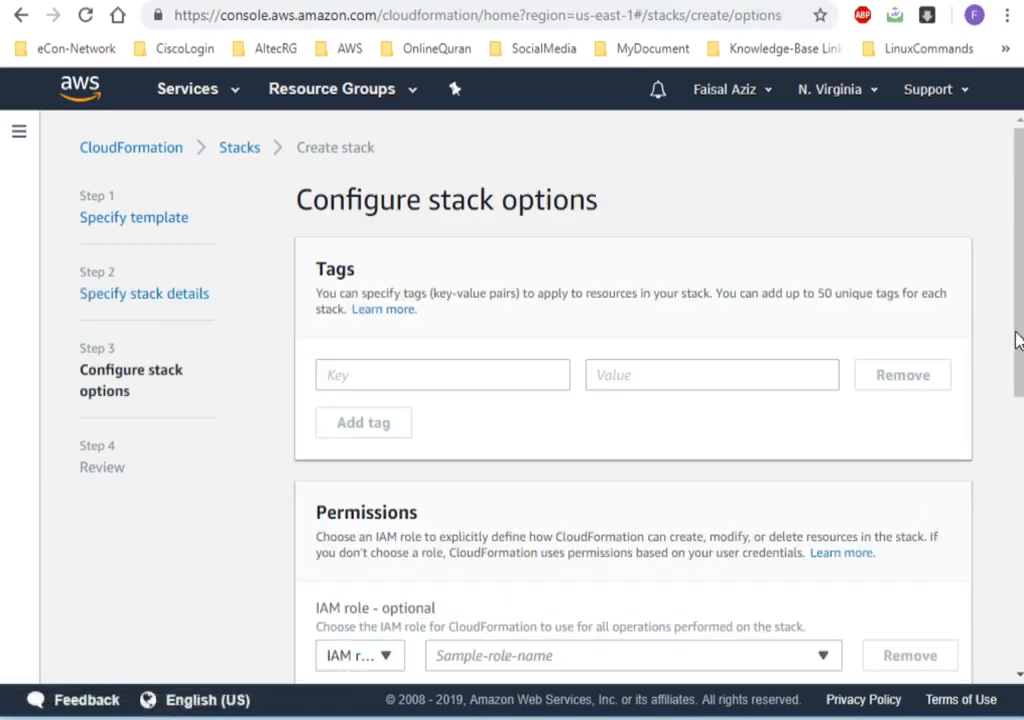
Keep the default stack options, go through the review and create the stack.
drag(1017, 338, 1017, 640)
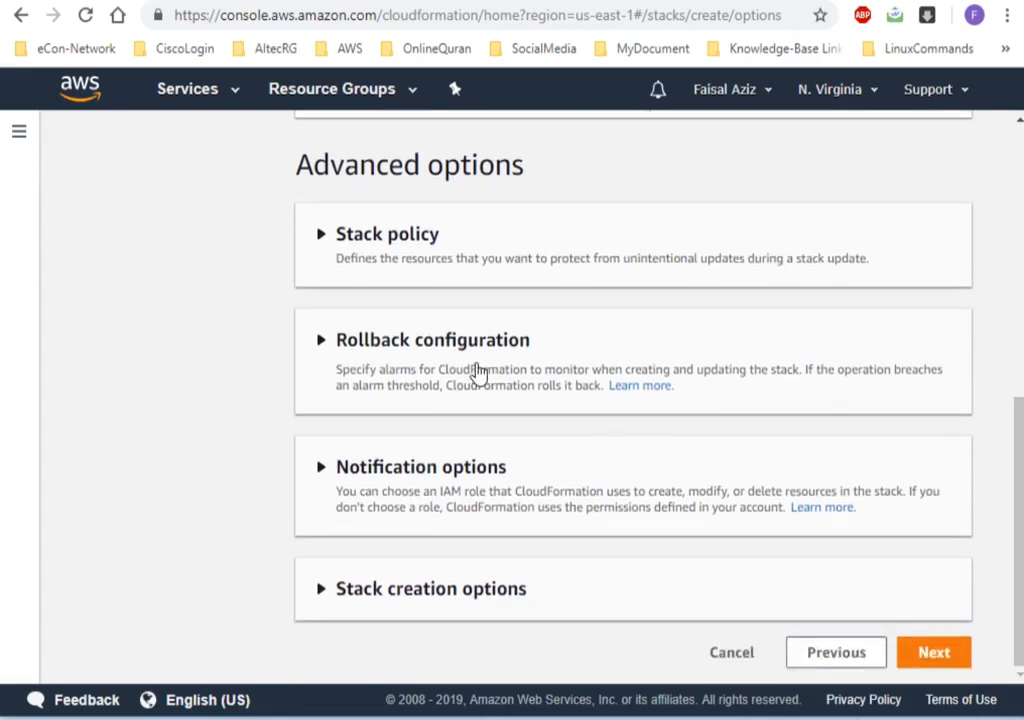
click(920, 660)
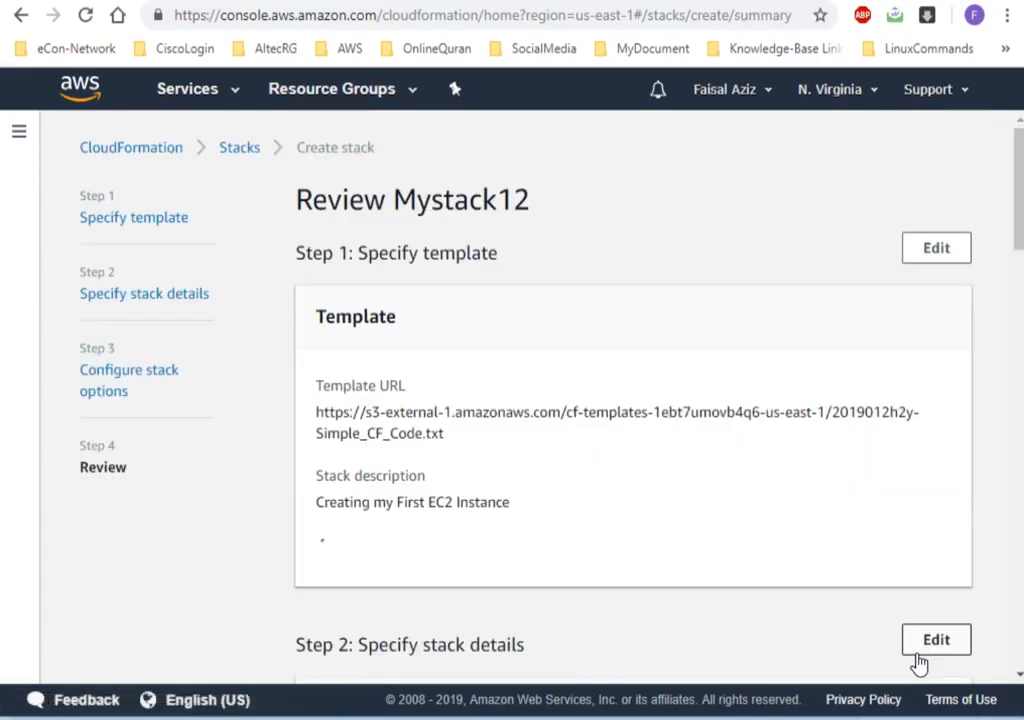
scroll(1020, 628, down, 15)
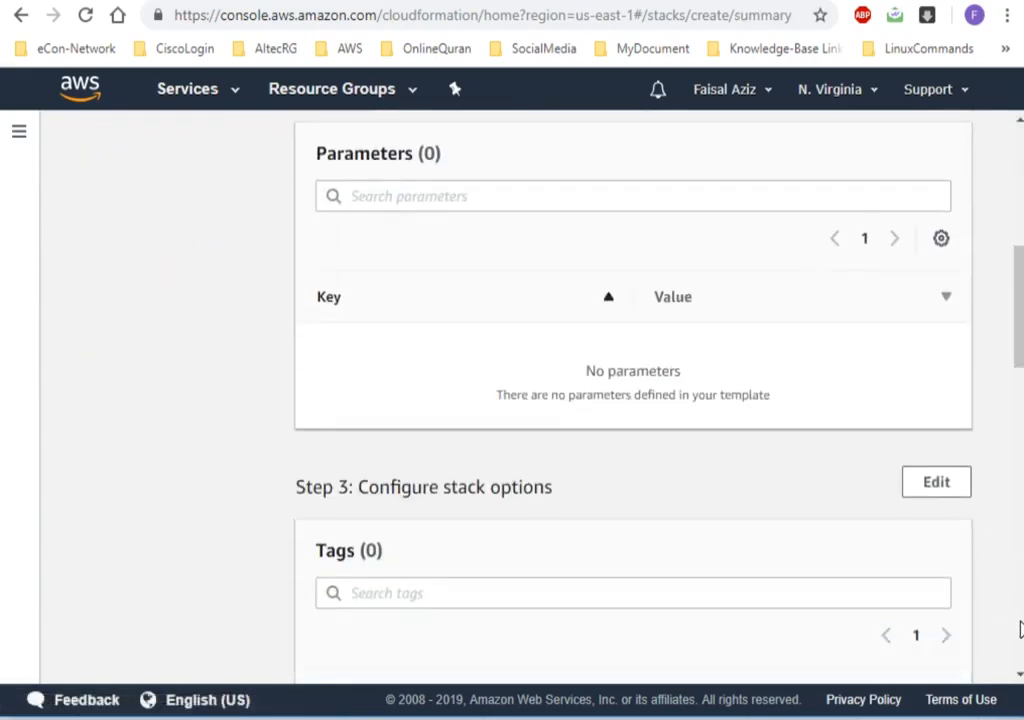
scroll(1020, 628, down, 5)
click(940, 652)
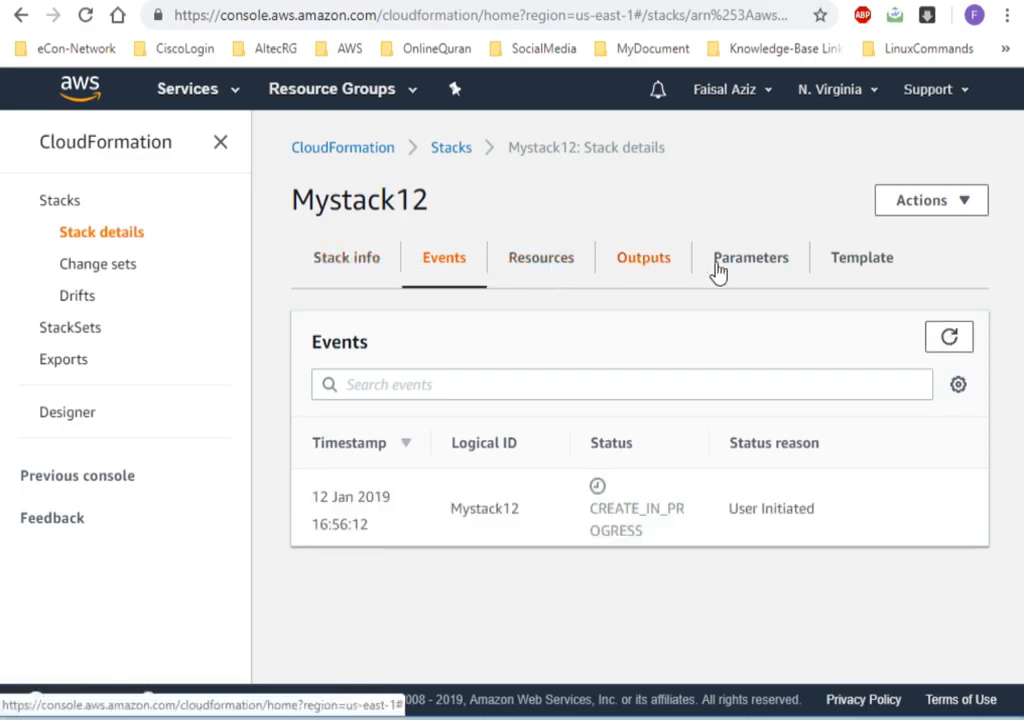
View the template code of Mystack12 and read through its resource definitions.
click(870, 262)
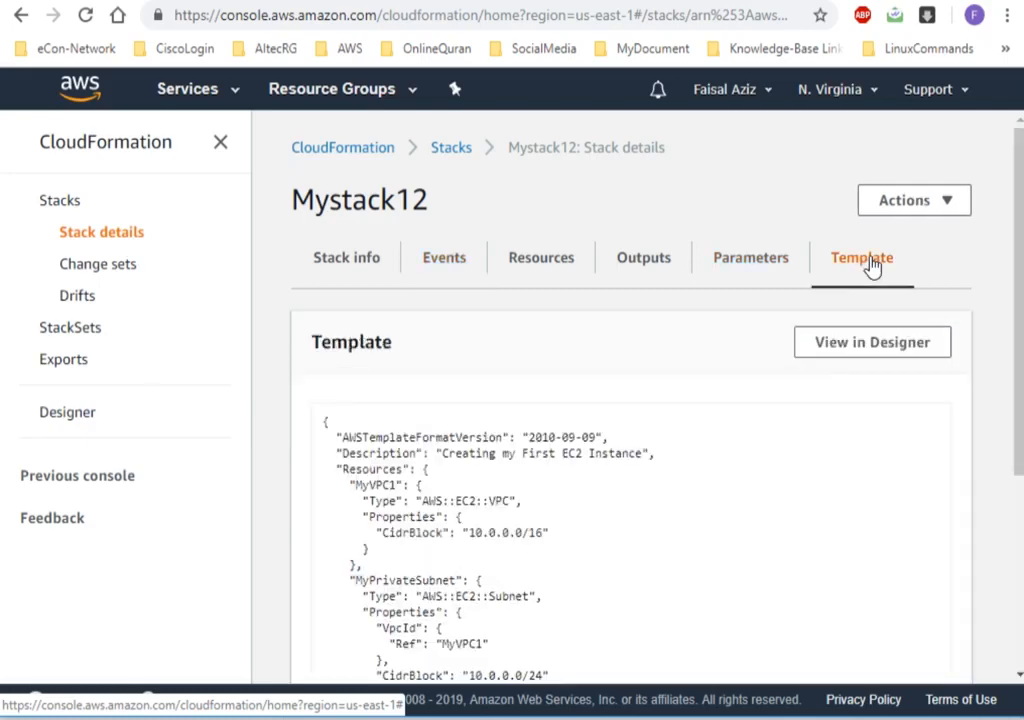
drag(1010, 470, 1015, 629)
drag(597, 495, 449, 494)
click(604, 487)
drag(1020, 550, 1019, 378)
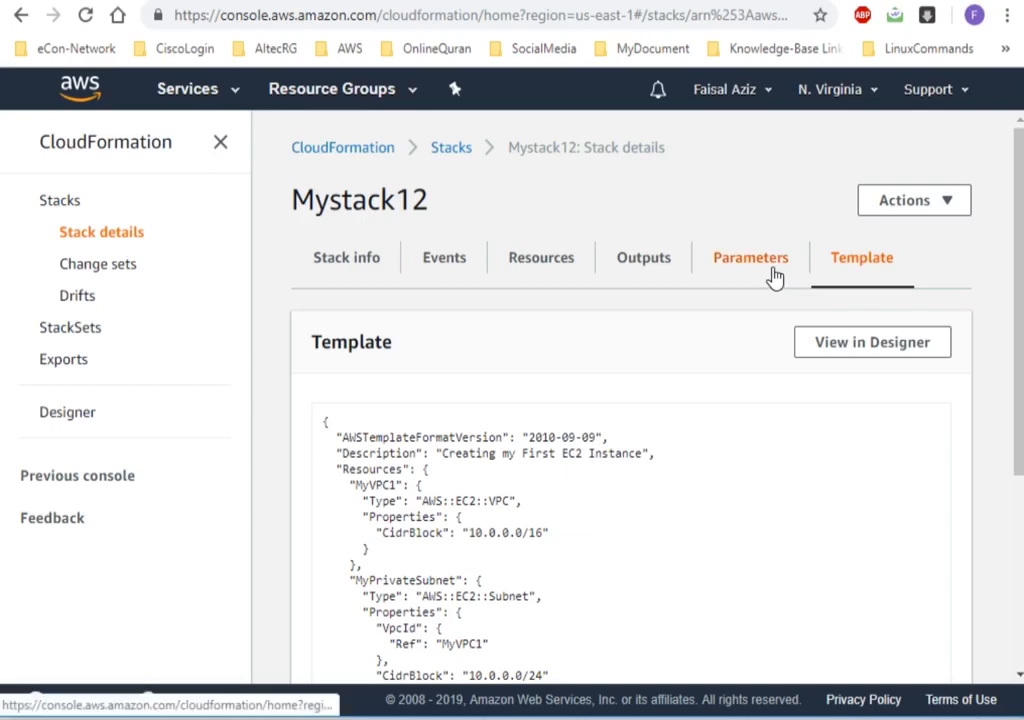
Check the stack's resources, refresh its events and examine the creation events of MyVPC1.
click(558, 280)
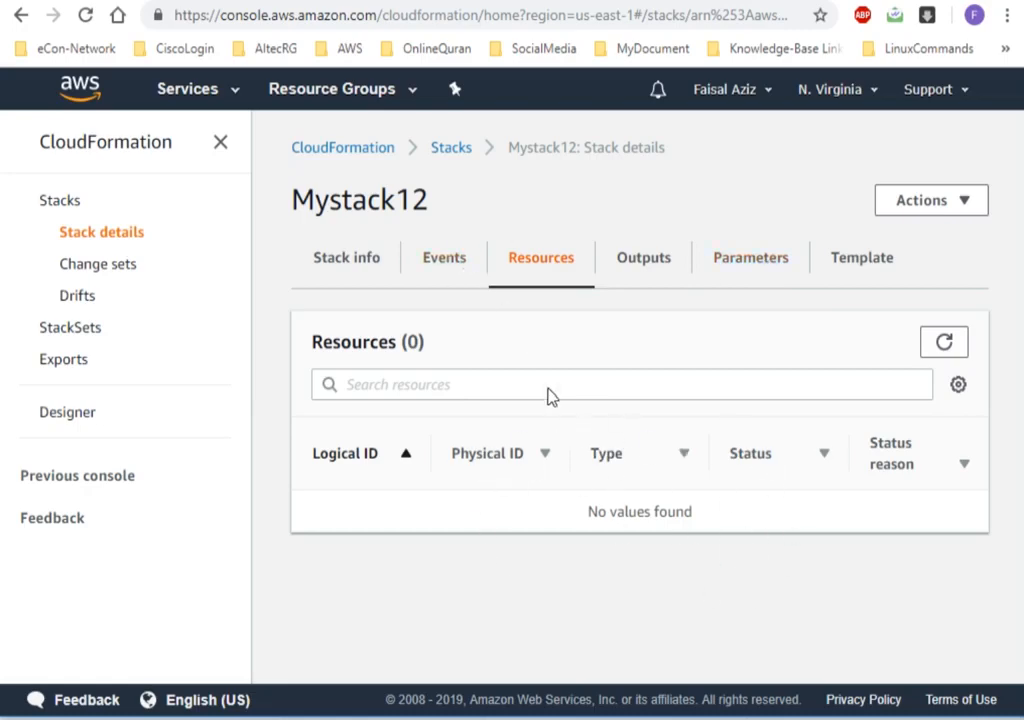
click(447, 262)
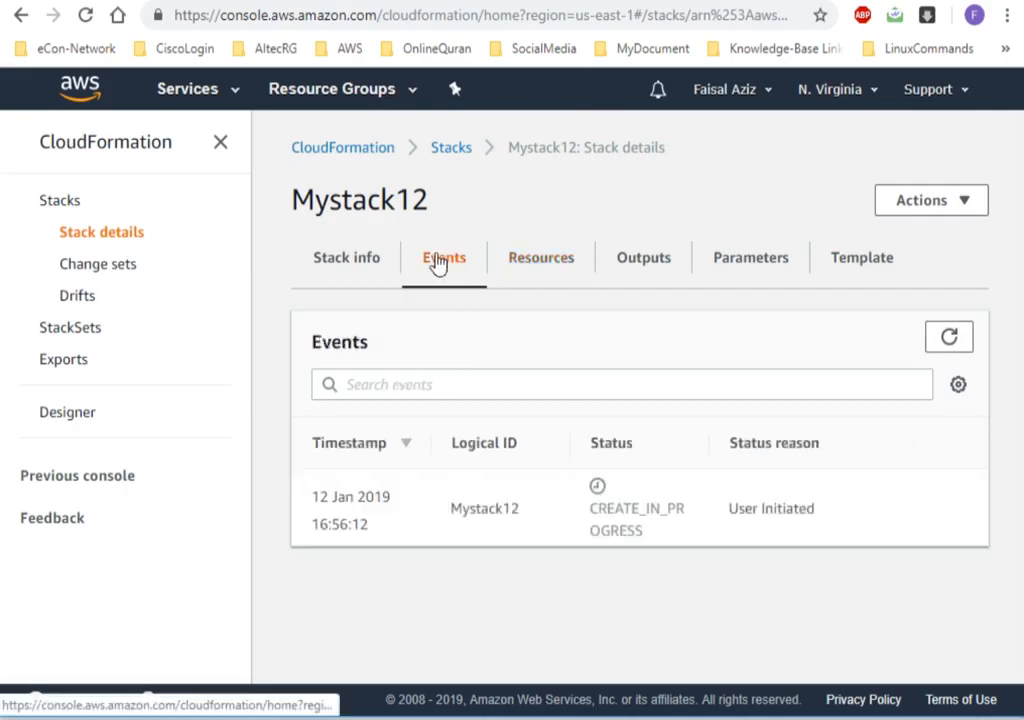
click(949, 339)
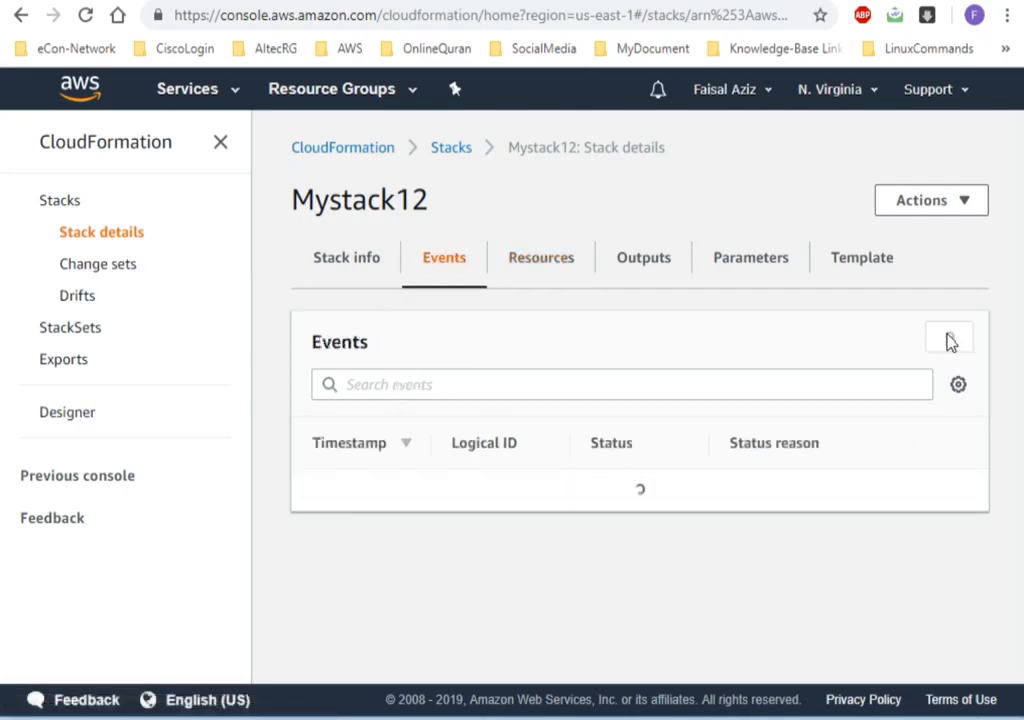
drag(1019, 405, 1017, 617)
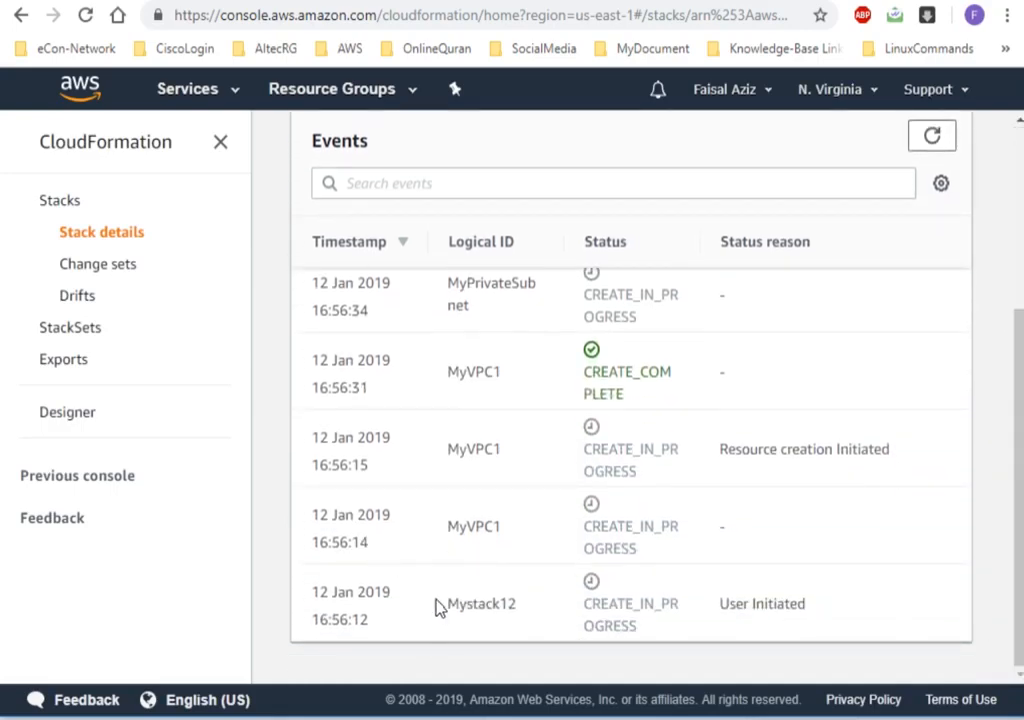
double_click(482, 525)
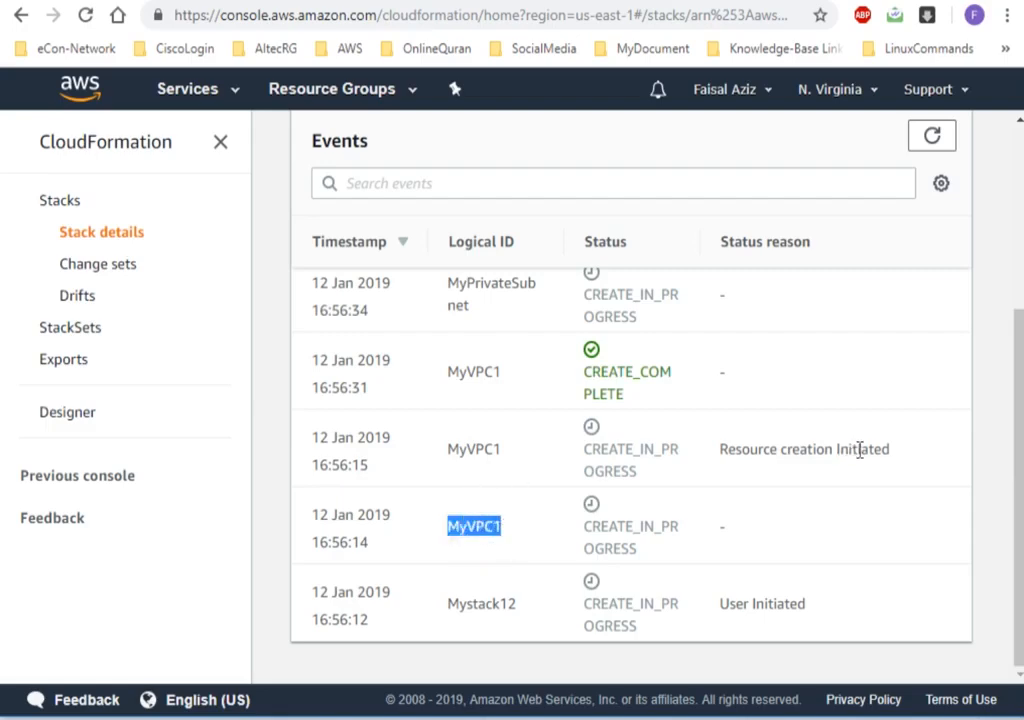
drag(763, 449, 468, 455)
drag(450, 374, 537, 372)
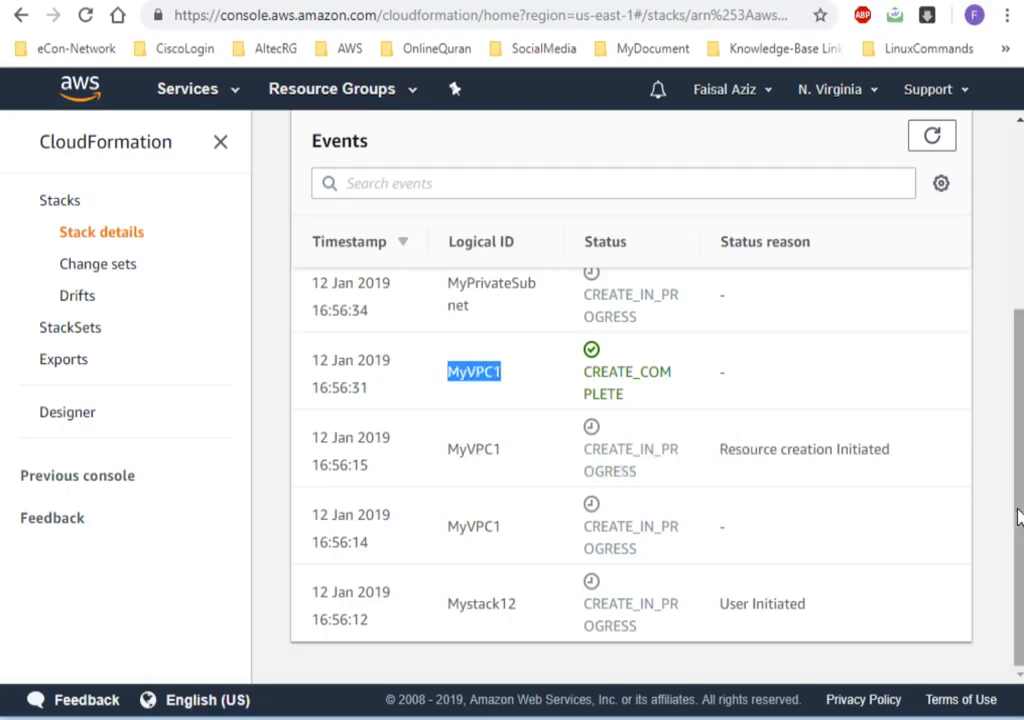
drag(1018, 516, 1018, 456)
click(495, 526)
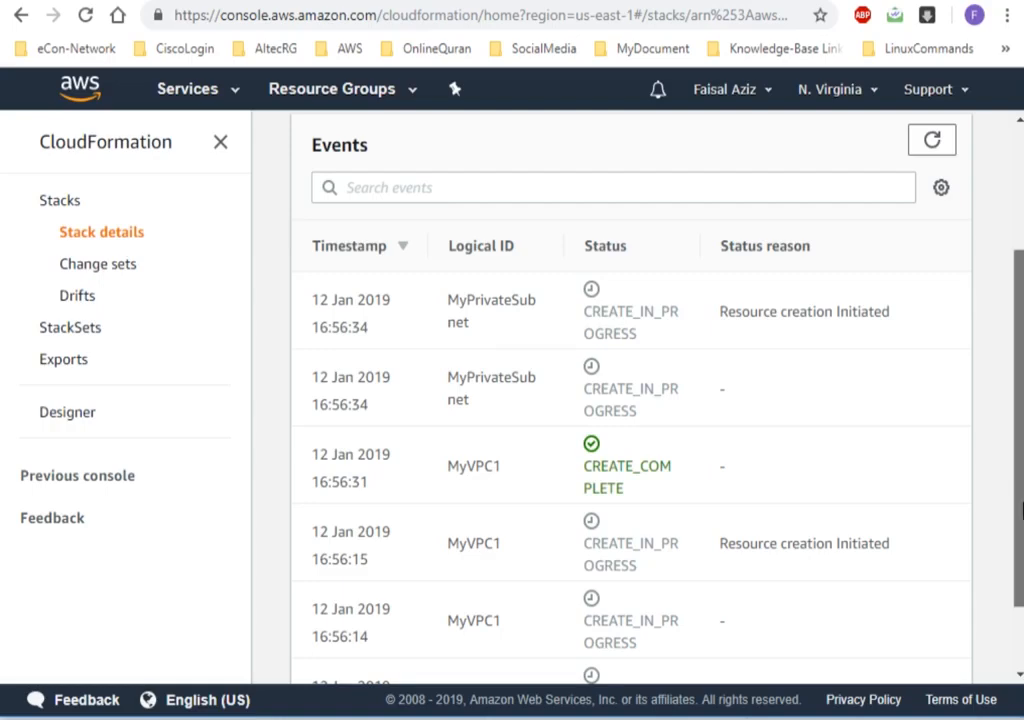
Refresh the stack events again and examine the creation progress of MyPrivateSubnet and MyEC2Instance.
scroll(1017, 450, up, 1)
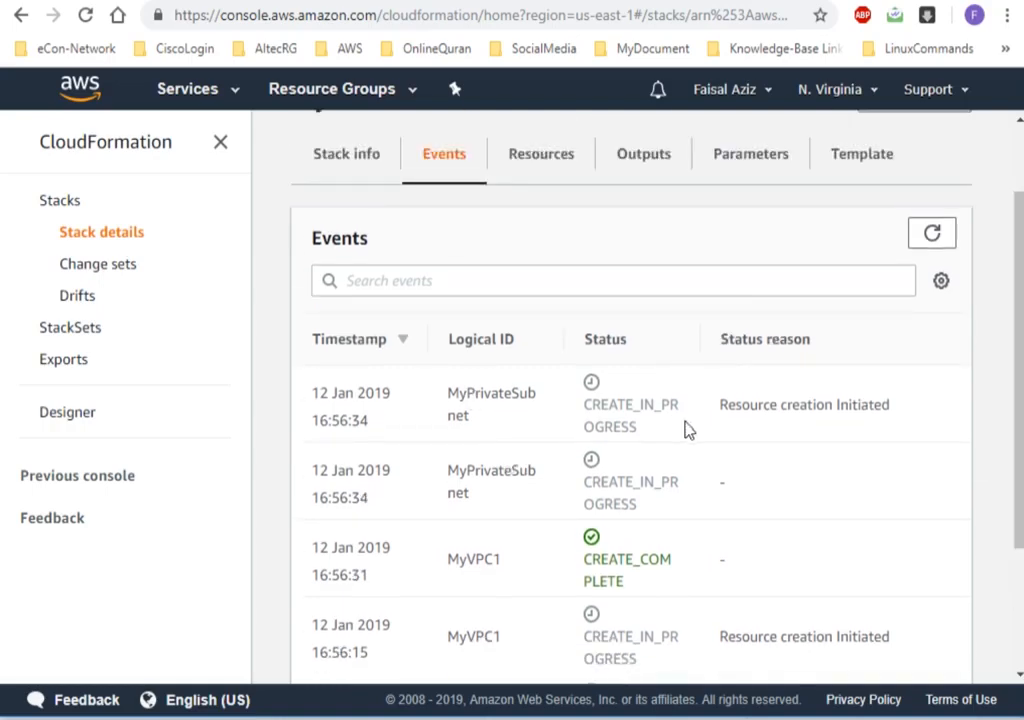
click(931, 232)
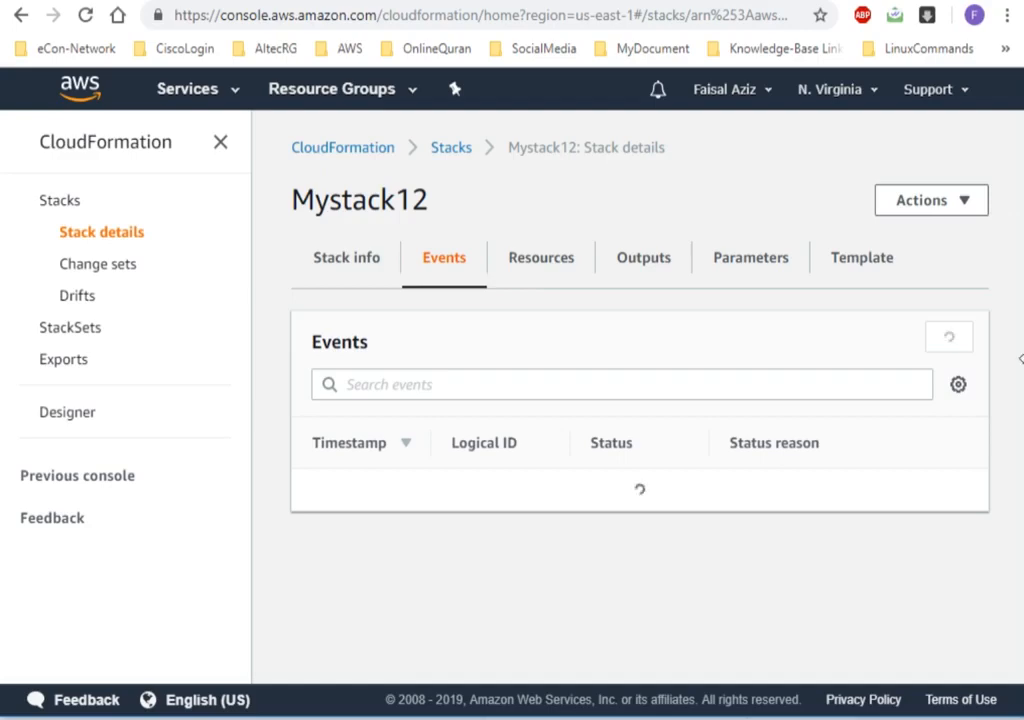
drag(1020, 369, 1017, 507)
drag(452, 370, 481, 397)
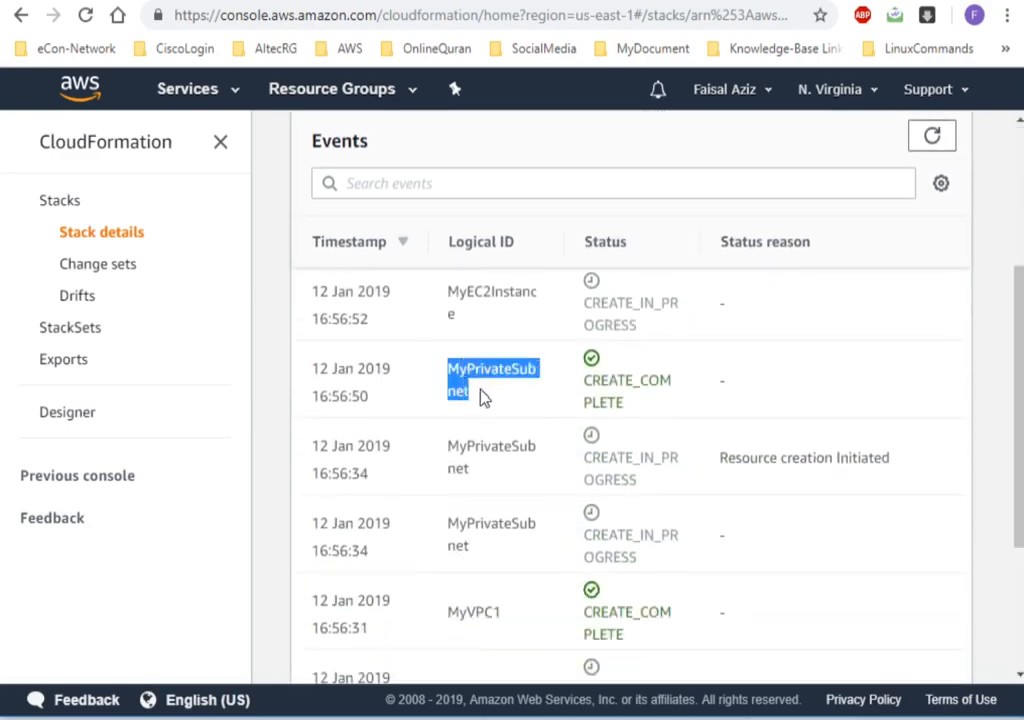
scroll(548, 450, up, 2)
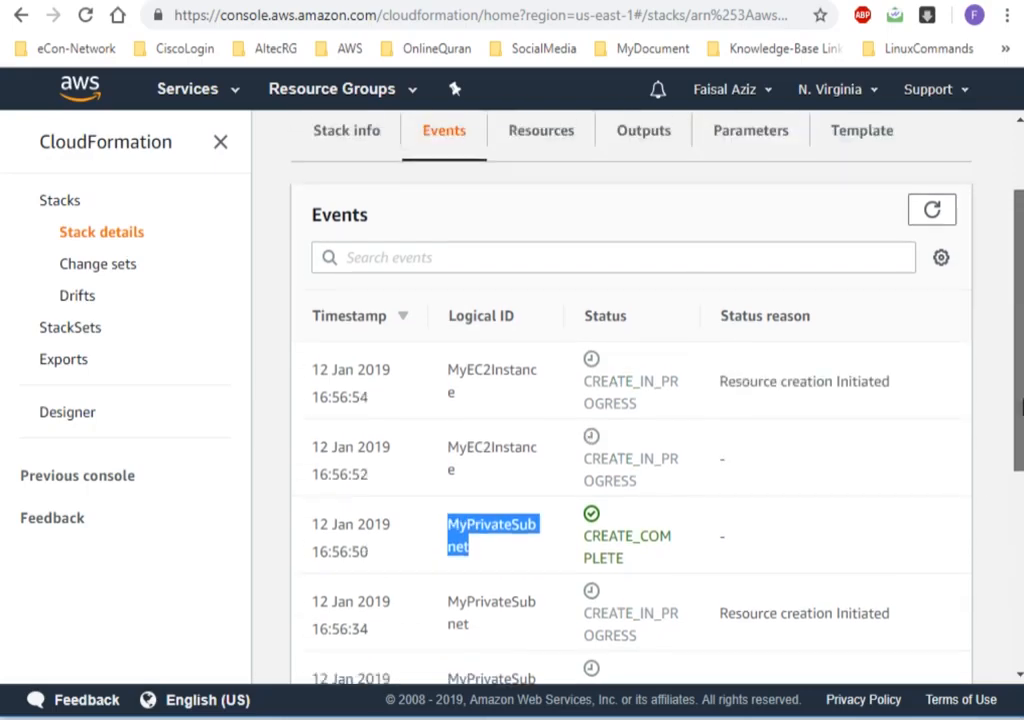
click(481, 485)
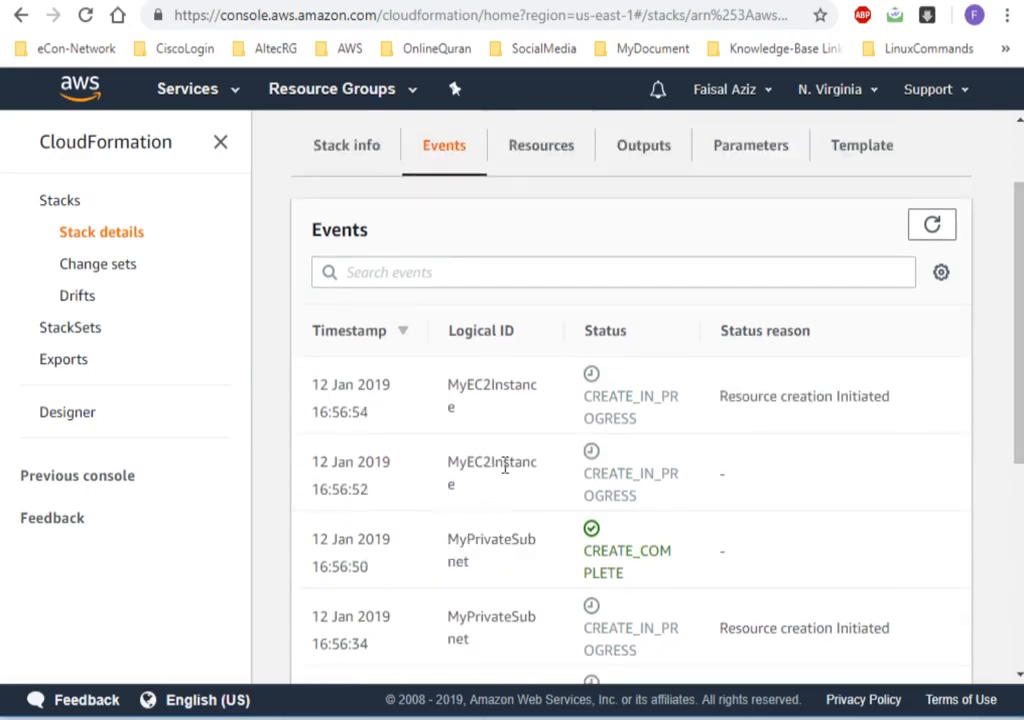
drag(722, 397, 882, 396)
click(884, 398)
drag(1019, 441, 1019, 293)
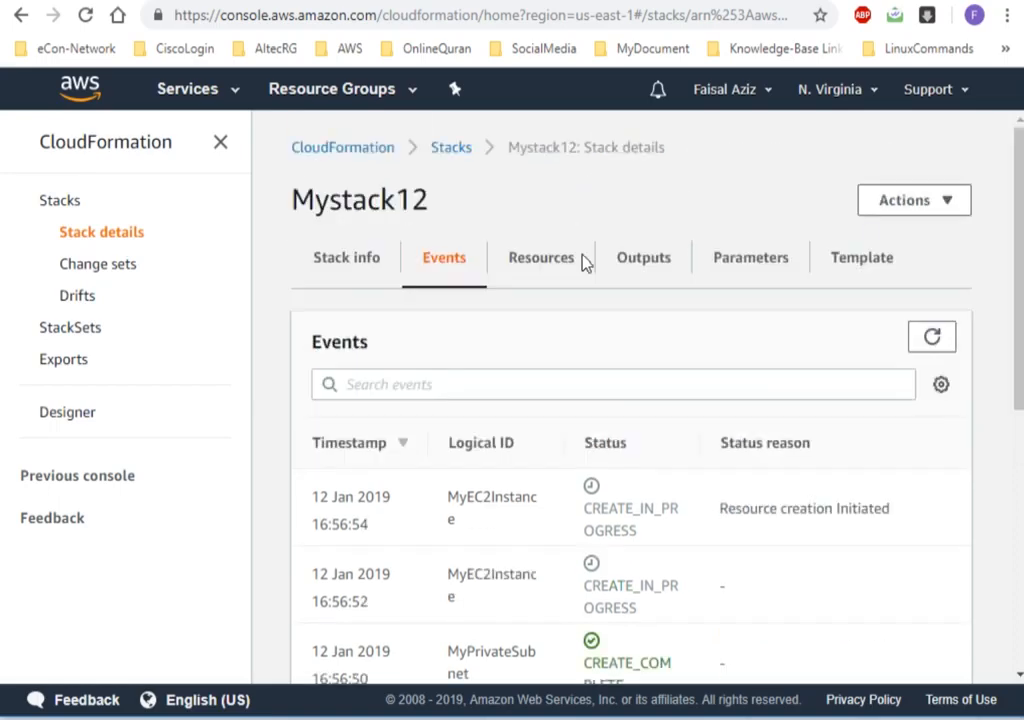
click(931, 337)
Refresh the stack's resources list, examine MyVPC1, MyPrivateSubnet and MyEC2Instance, and check the stack status in the overview.
click(547, 266)
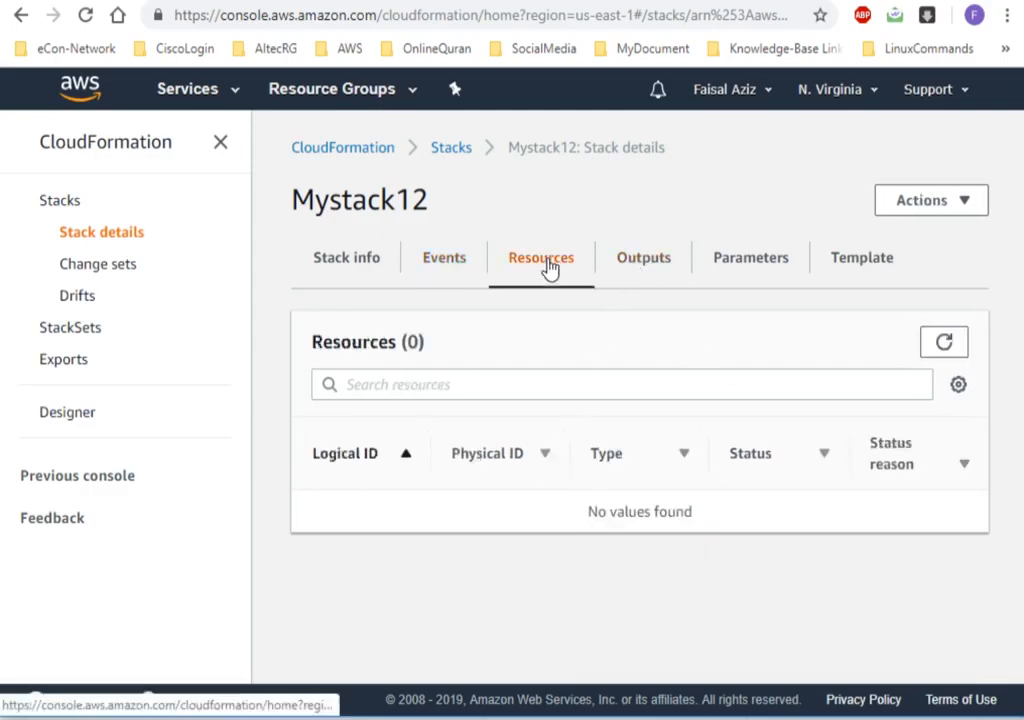
click(940, 345)
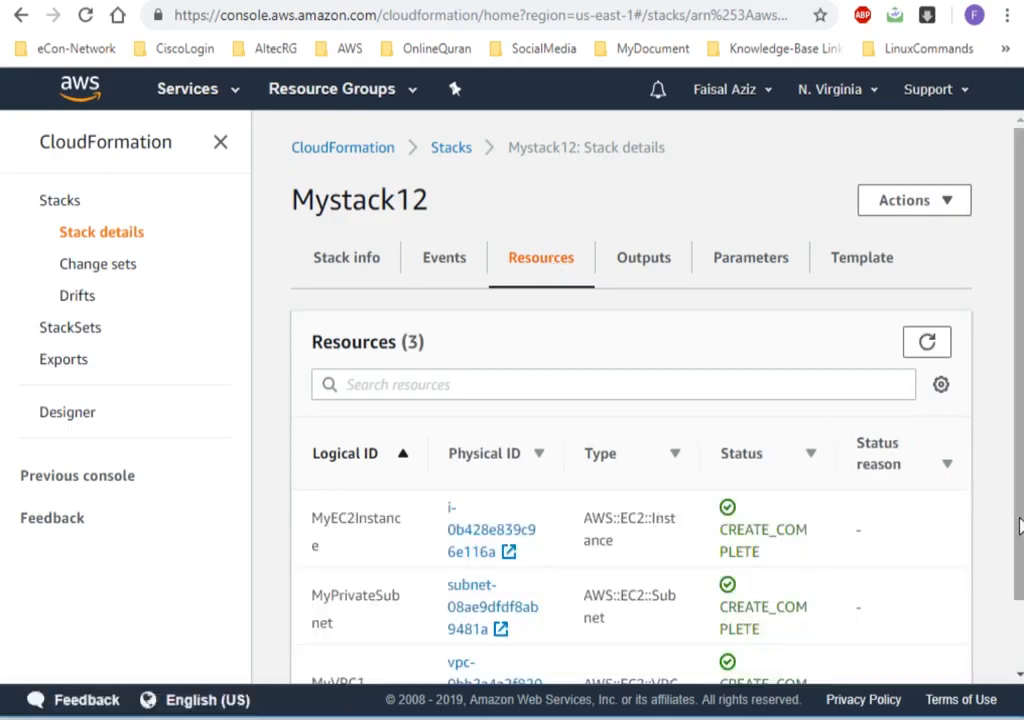
scroll(977, 497, down, 2)
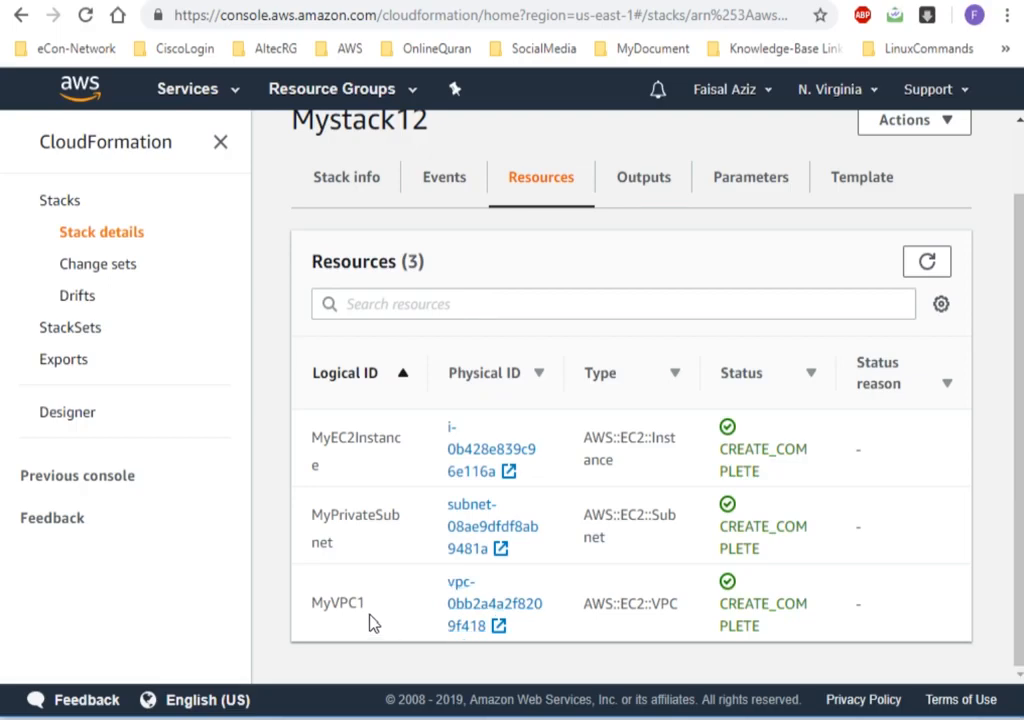
drag(341, 607, 377, 606)
drag(312, 514, 345, 544)
drag(312, 438, 338, 476)
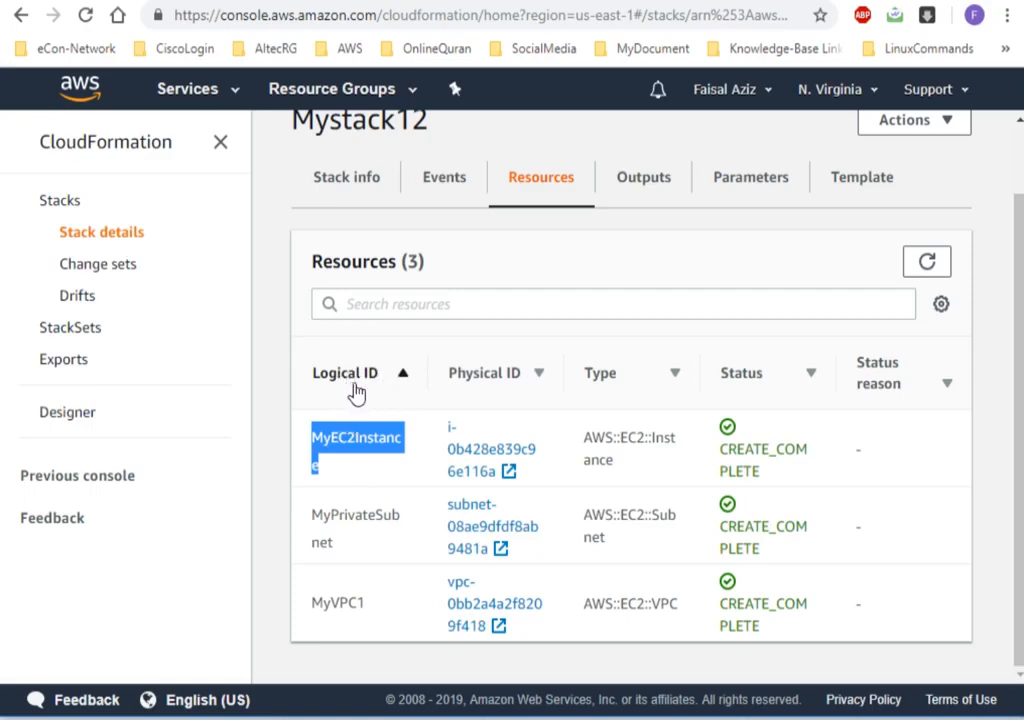
click(283, 494)
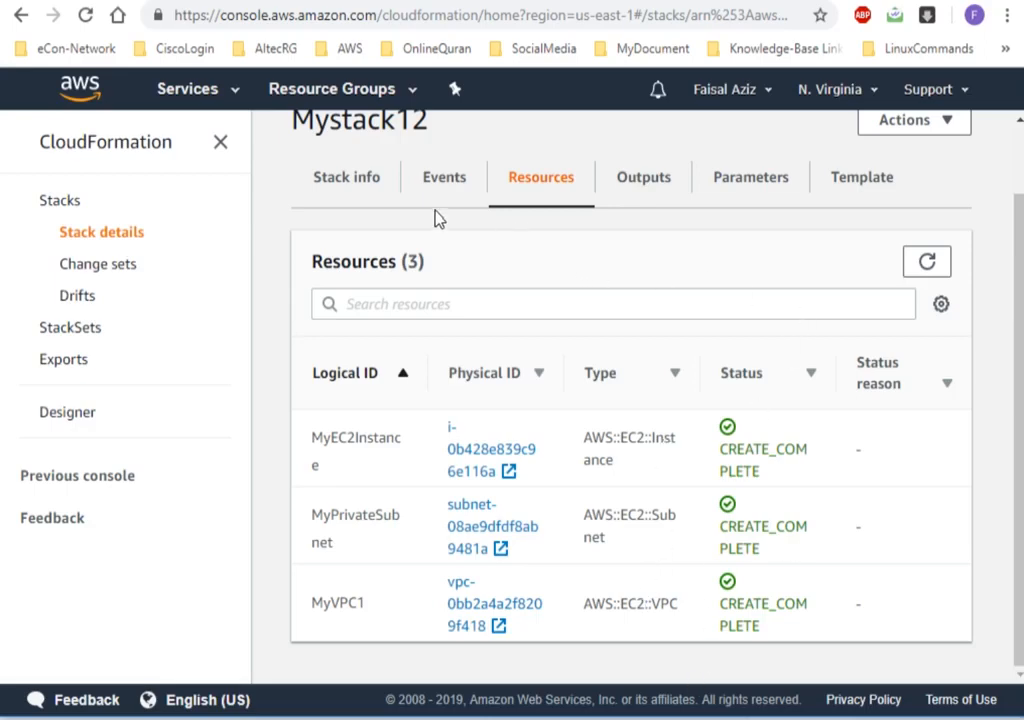
click(352, 182)
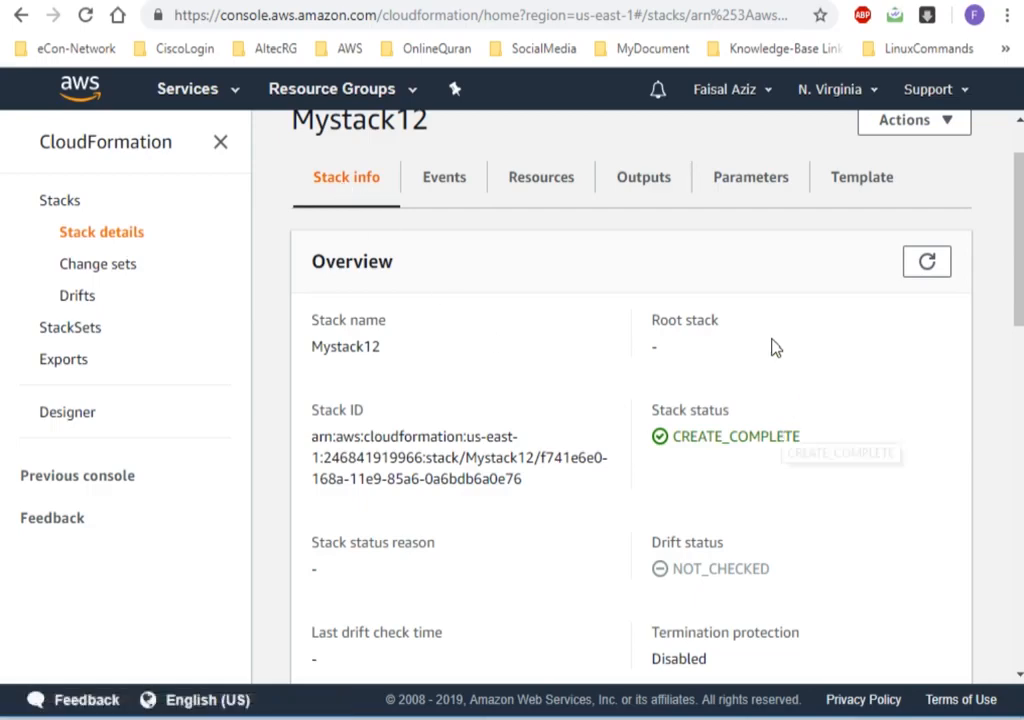
click(563, 181)
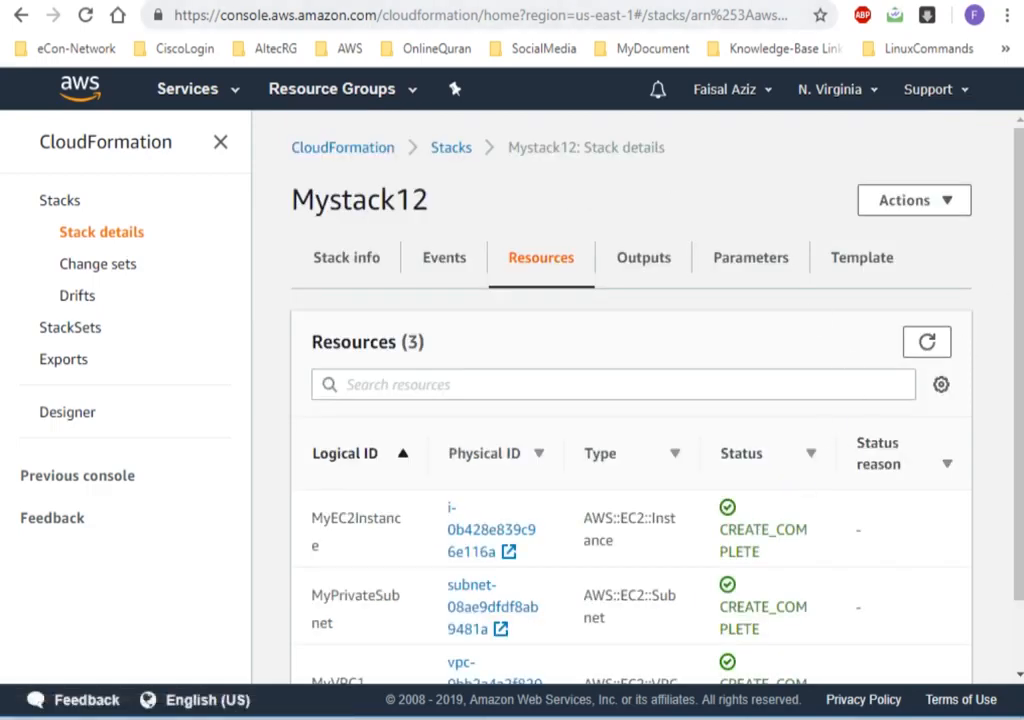
Switch to the EC2 console and go back from the AMI selection to the instances list to check the new instance.
key(ctrl+Tab)
key(ctrl+shift+Tab)
click(172, 96)
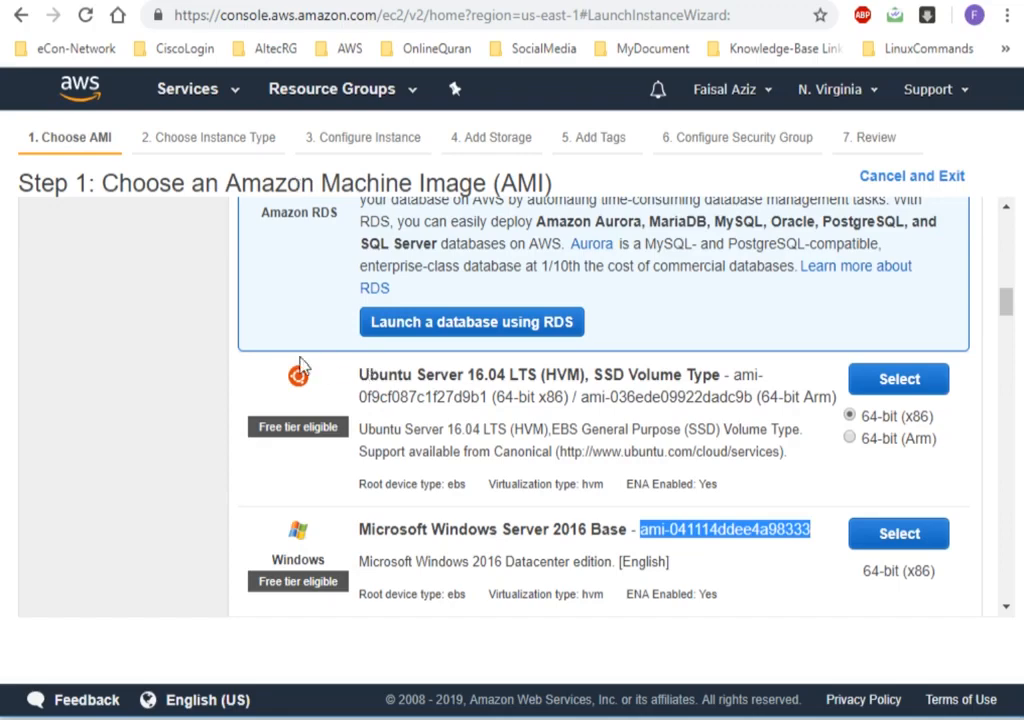
click(21, 15)
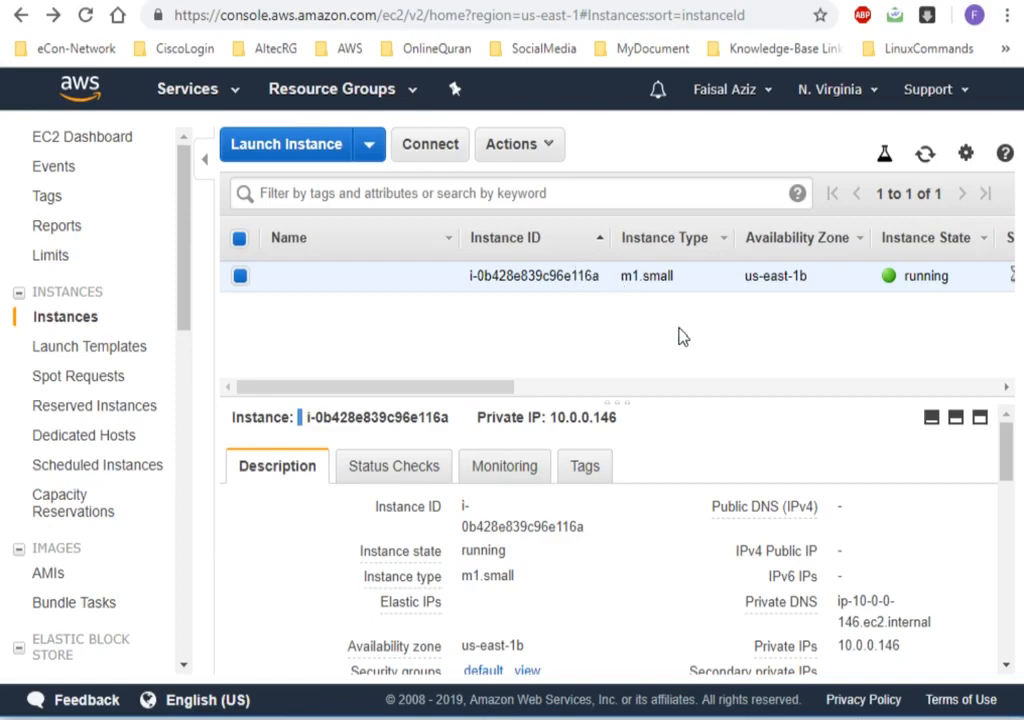
Refresh the EC2 instances list and examine the new instance's type, state and AMI ID in its description.
click(924, 155)
drag(625, 276, 679, 281)
click(697, 359)
drag(1006, 450, 1007, 515)
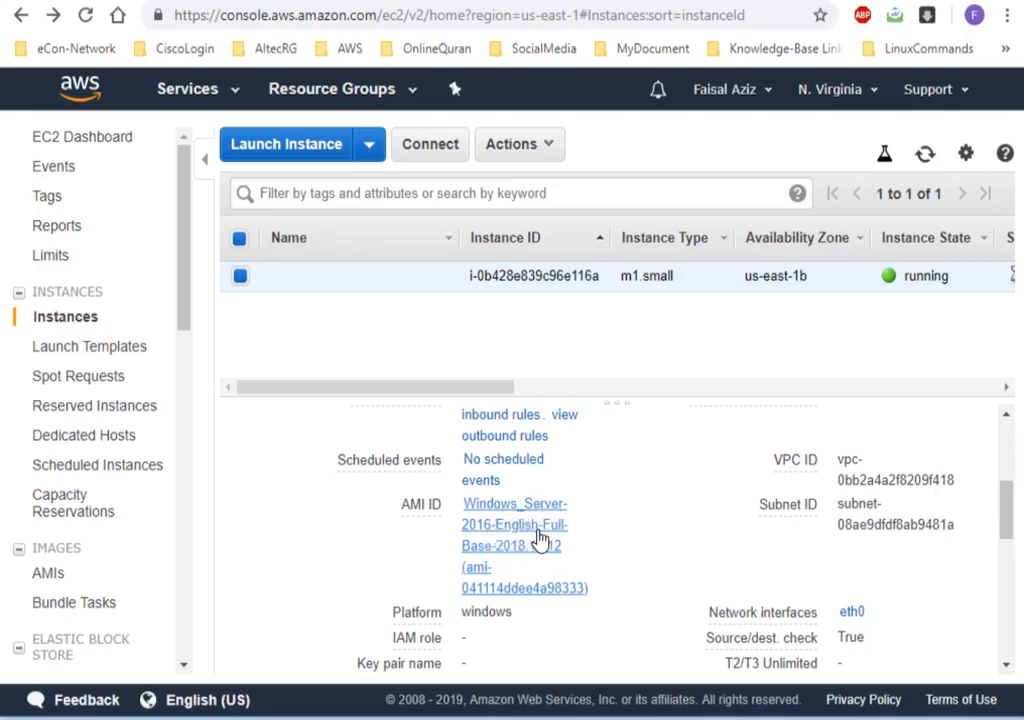
mouse_move(411, 507)
drag(403, 505, 443, 505)
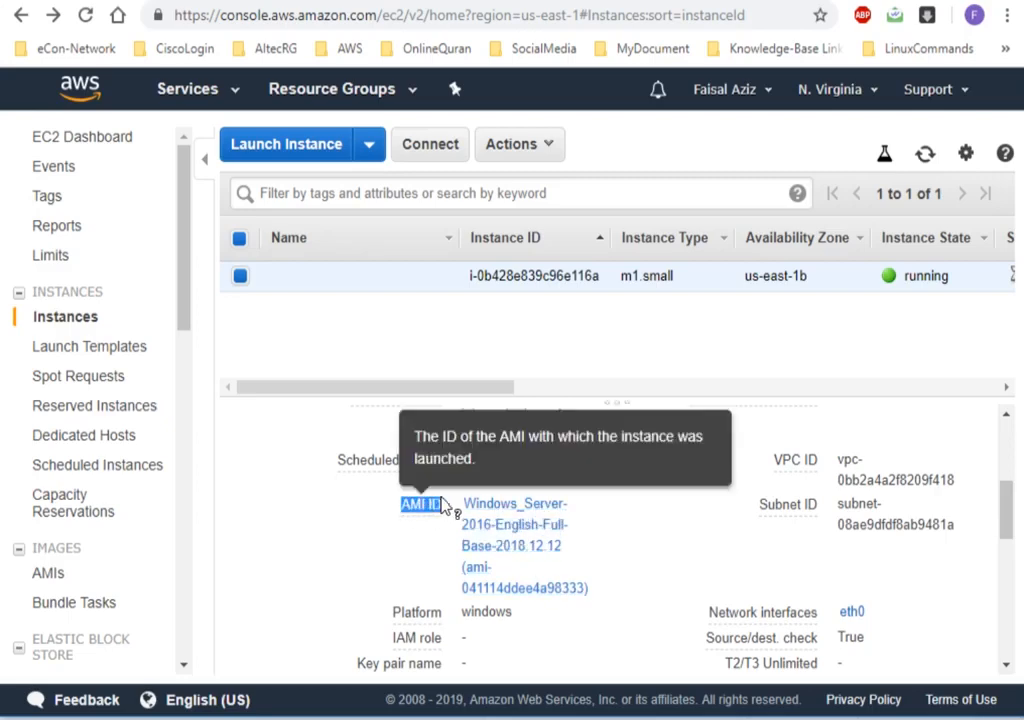
click(663, 552)
drag(1004, 517, 1008, 439)
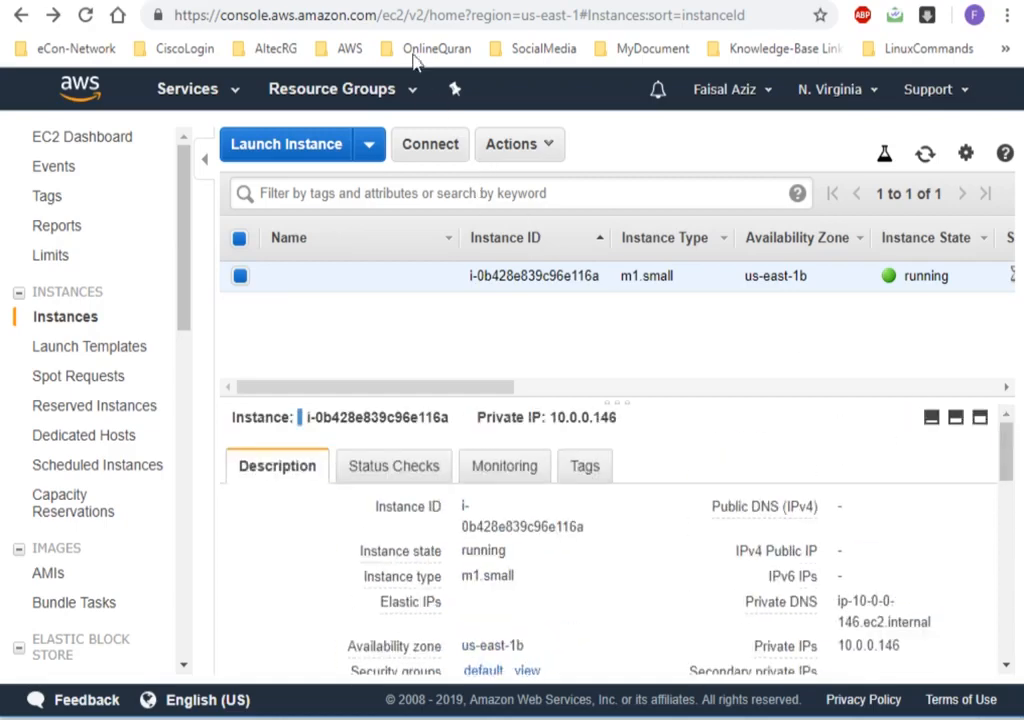
Open the VPC console from the EC2 console and reload its page.
click(160, 90)
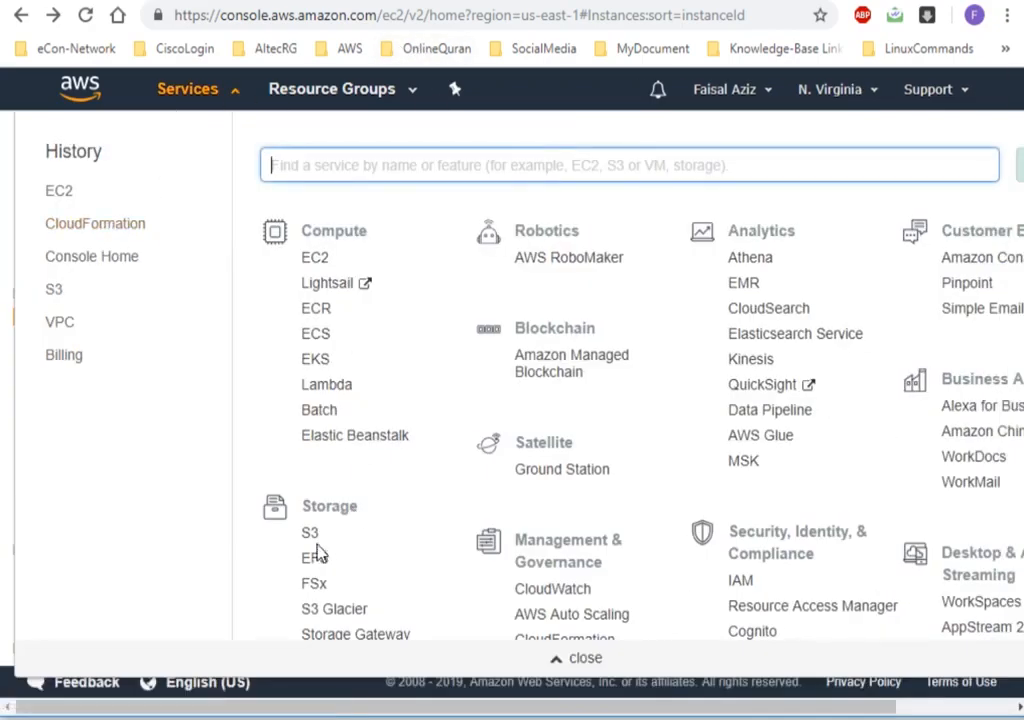
click(75, 331)
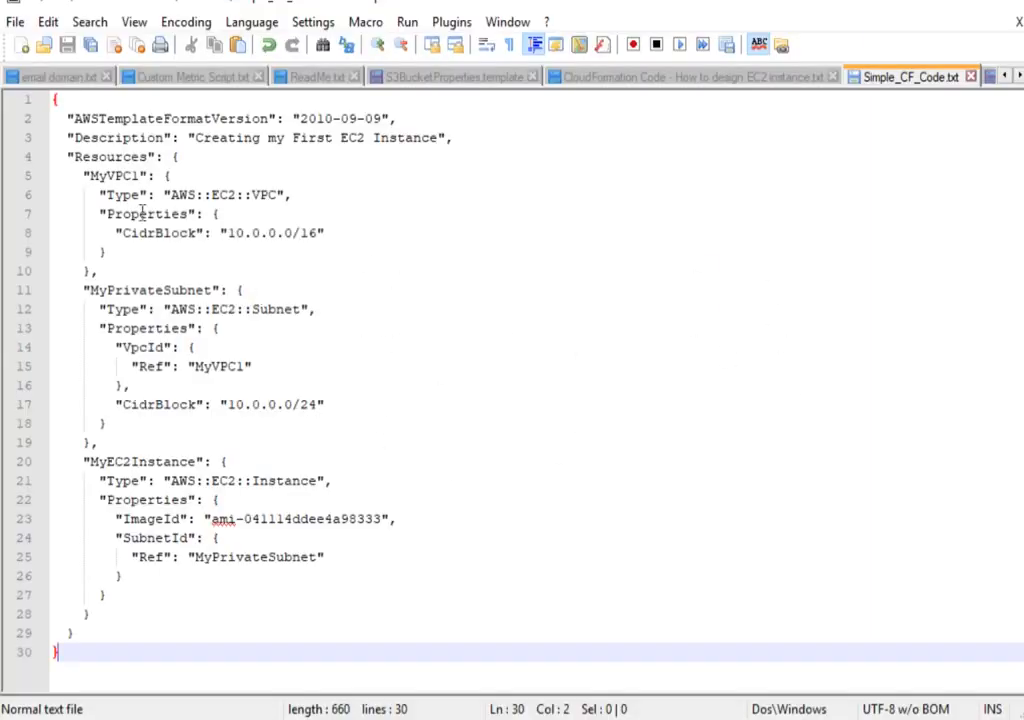
drag(140, 175, 97, 172)
click(262, 203)
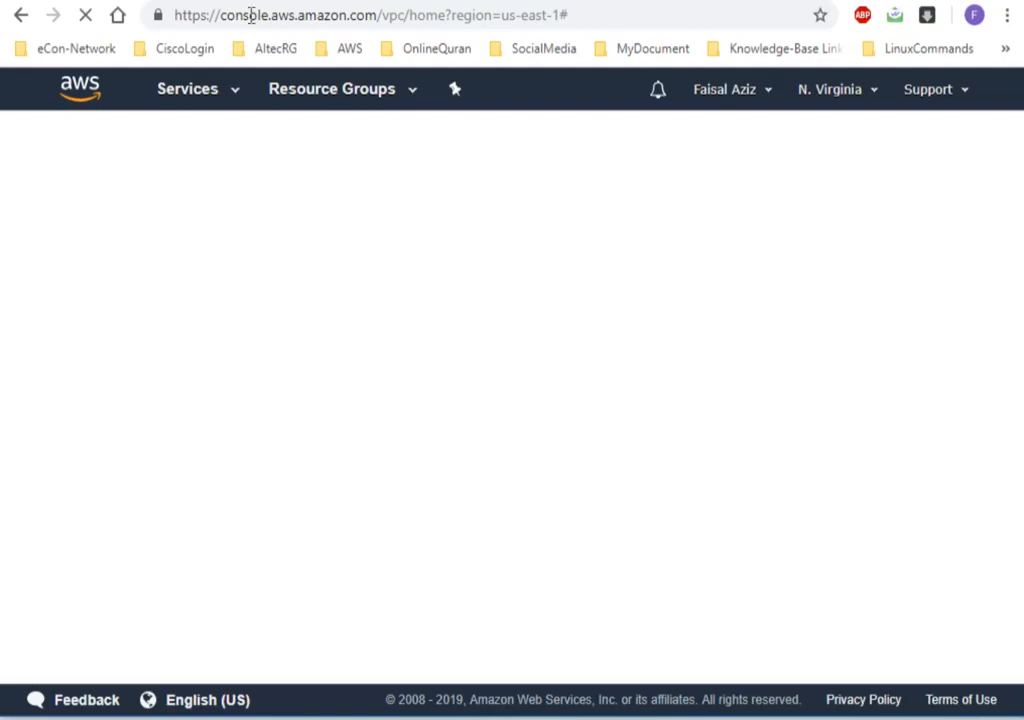
click(88, 17)
click(88, 16)
right_click(978, 163)
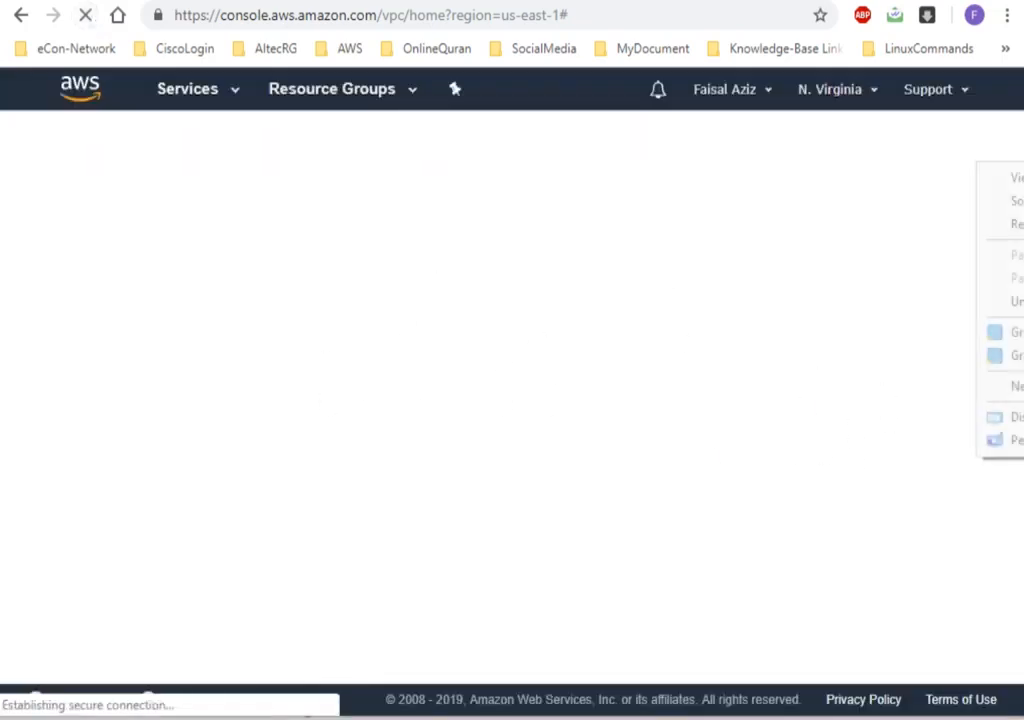
click(1012, 225)
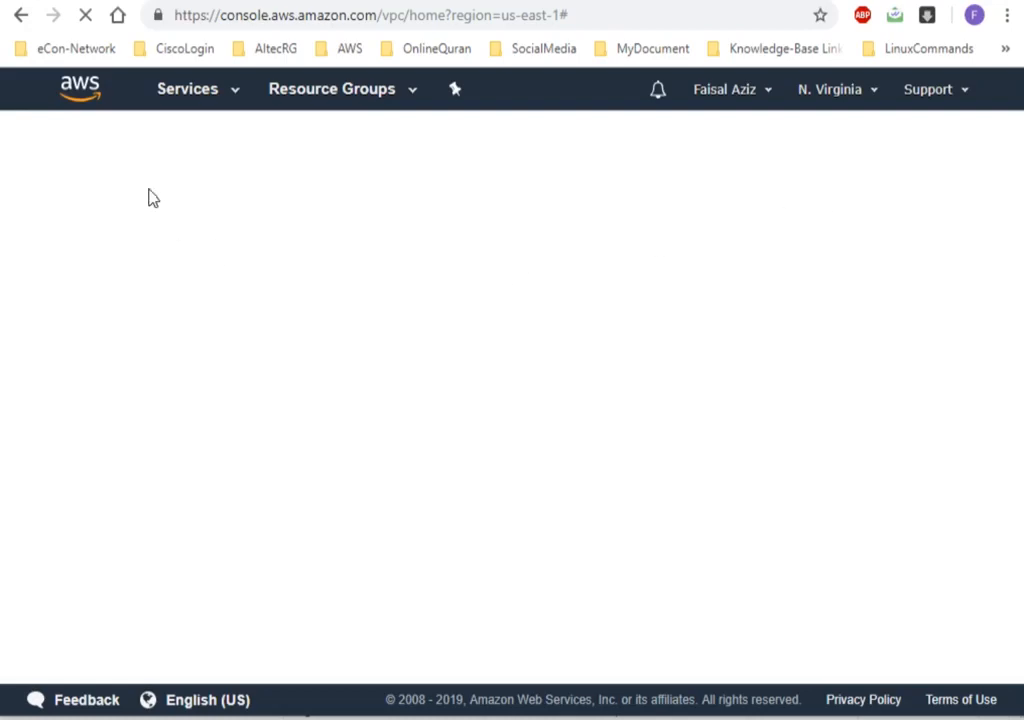
Switch to Command Prompt, test the internet connection with a continuous ping to 8.8.8.8, and minimize the window.
click(225, 717)
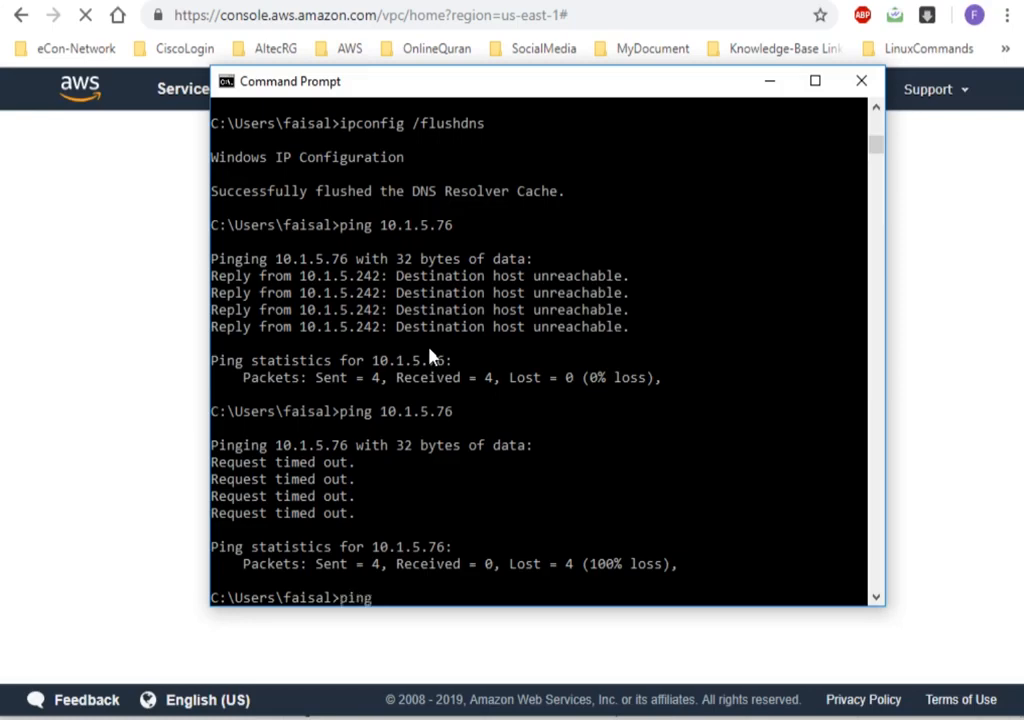
text(ping 8.8.8.8 -t)
key(Return)
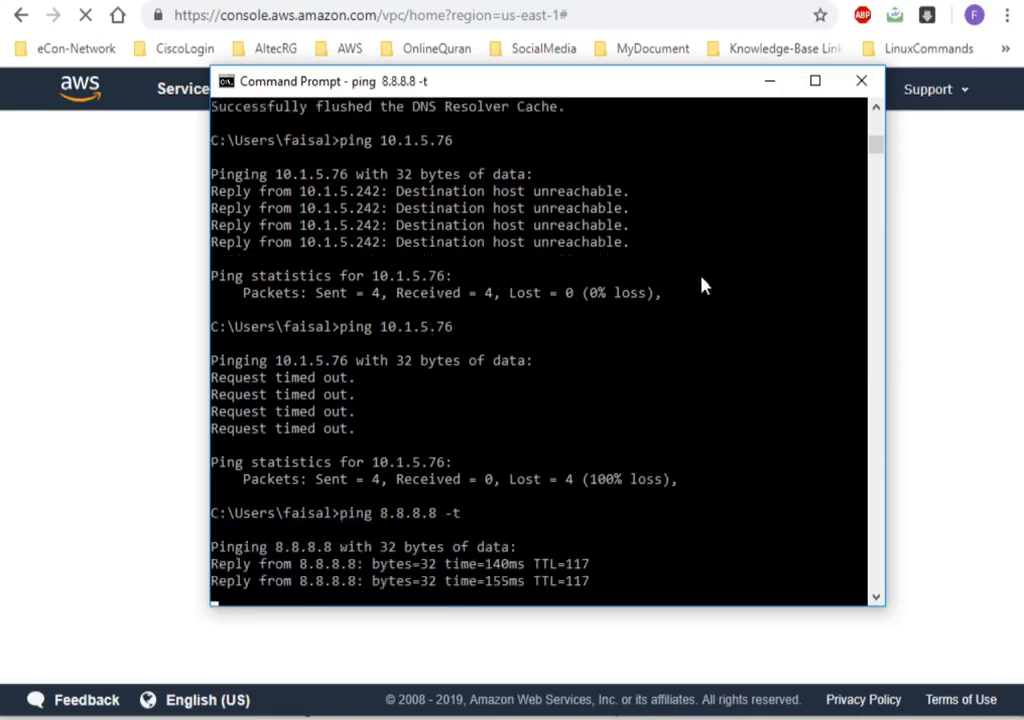
click(769, 80)
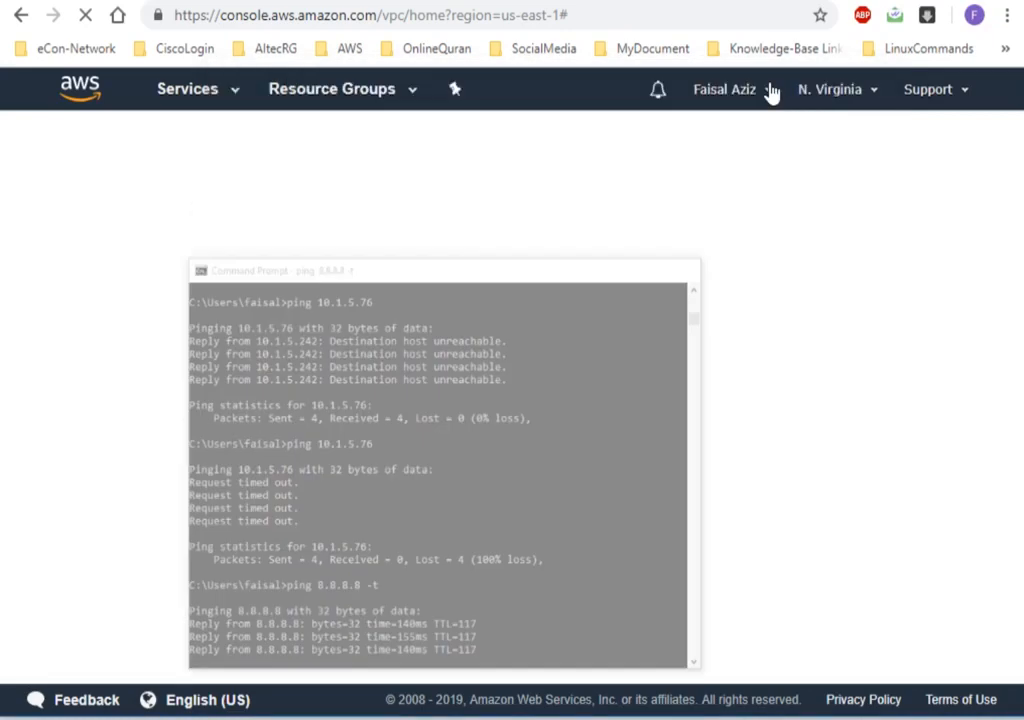
Reload the blank page and open the VPC console again from the recently used services.
click(89, 27)
click(89, 27)
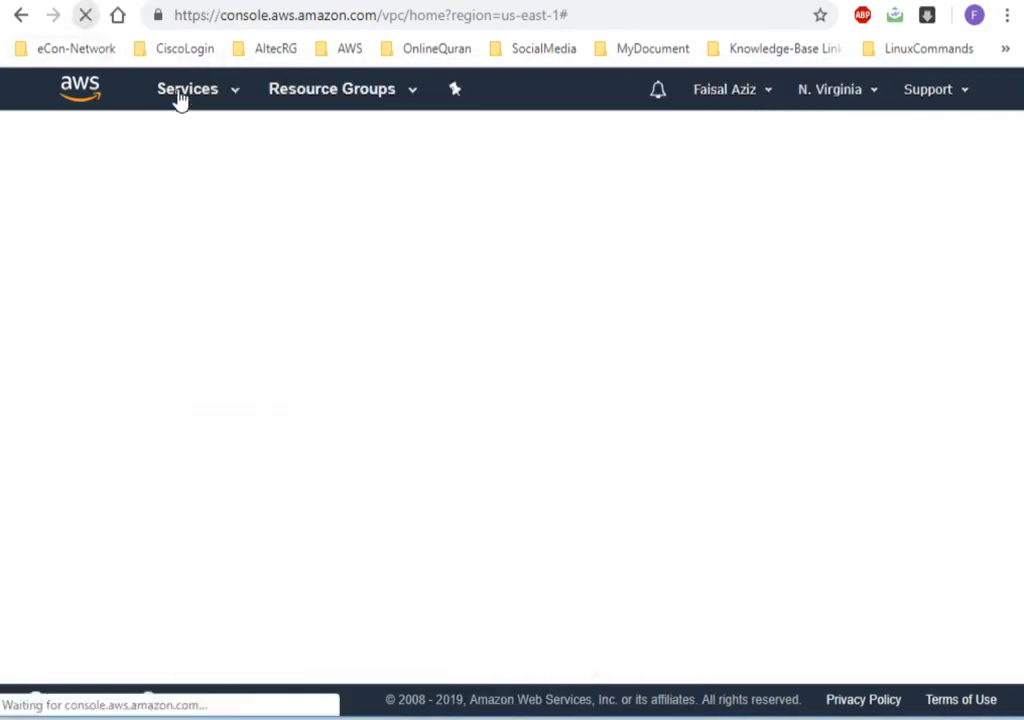
click(207, 104)
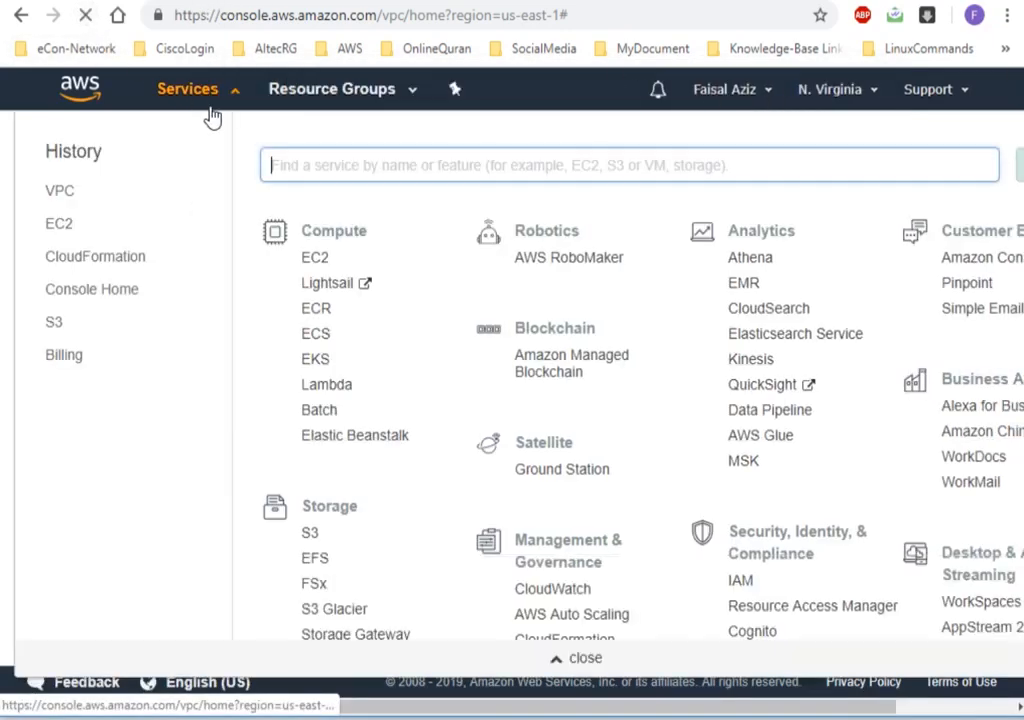
click(62, 192)
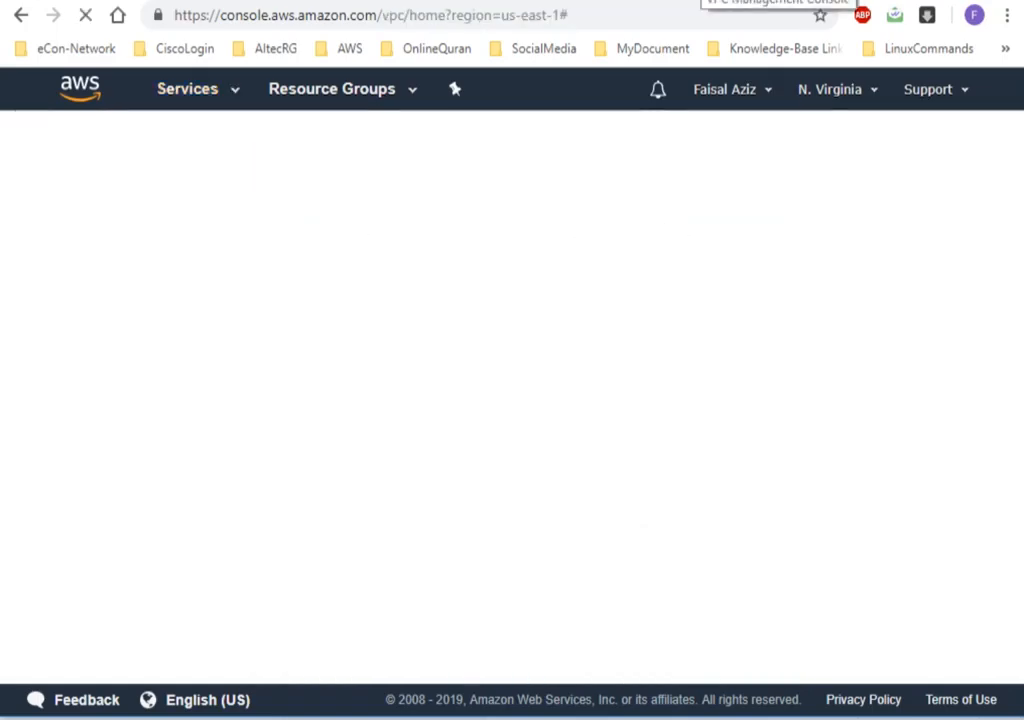
click(207, 104)
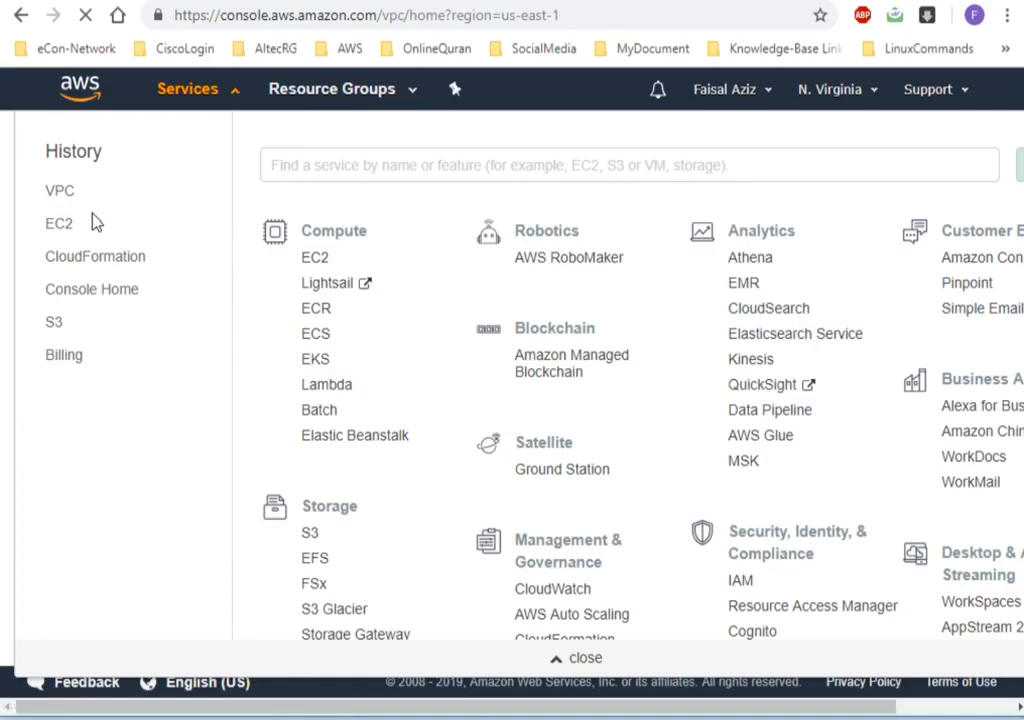
click(60, 191)
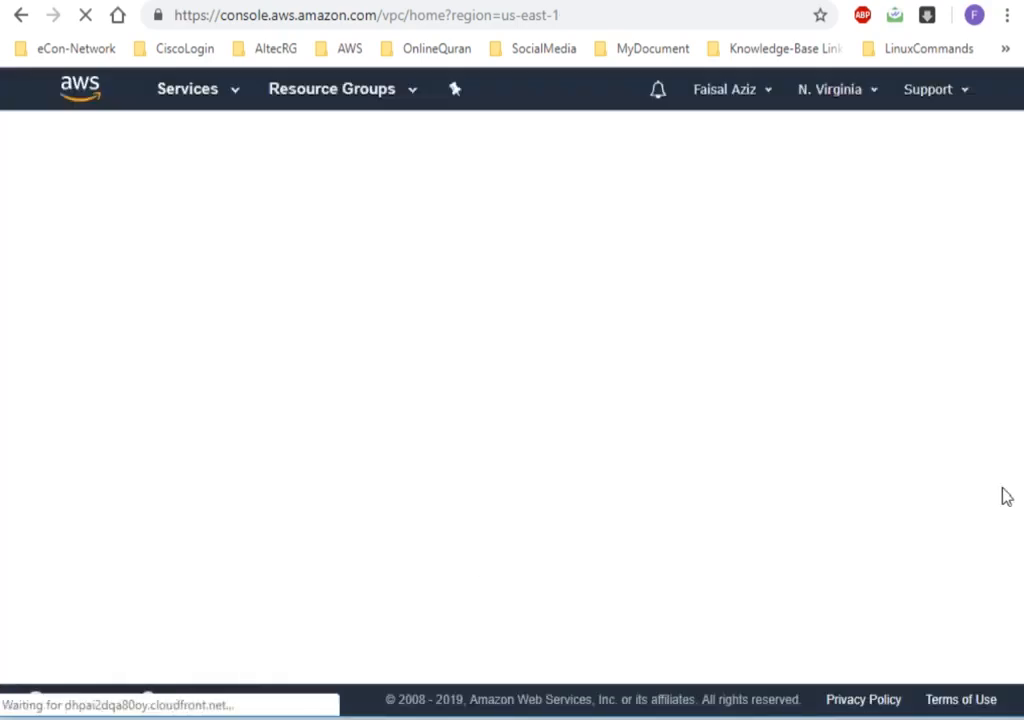
right_click(1020, 201)
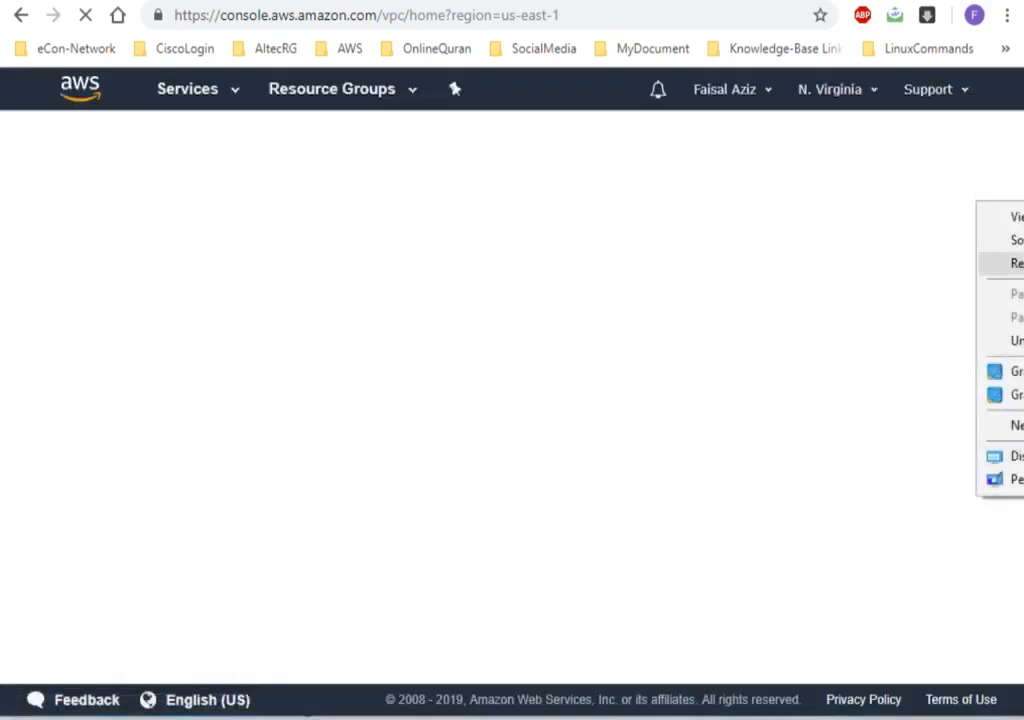
click(1015, 264)
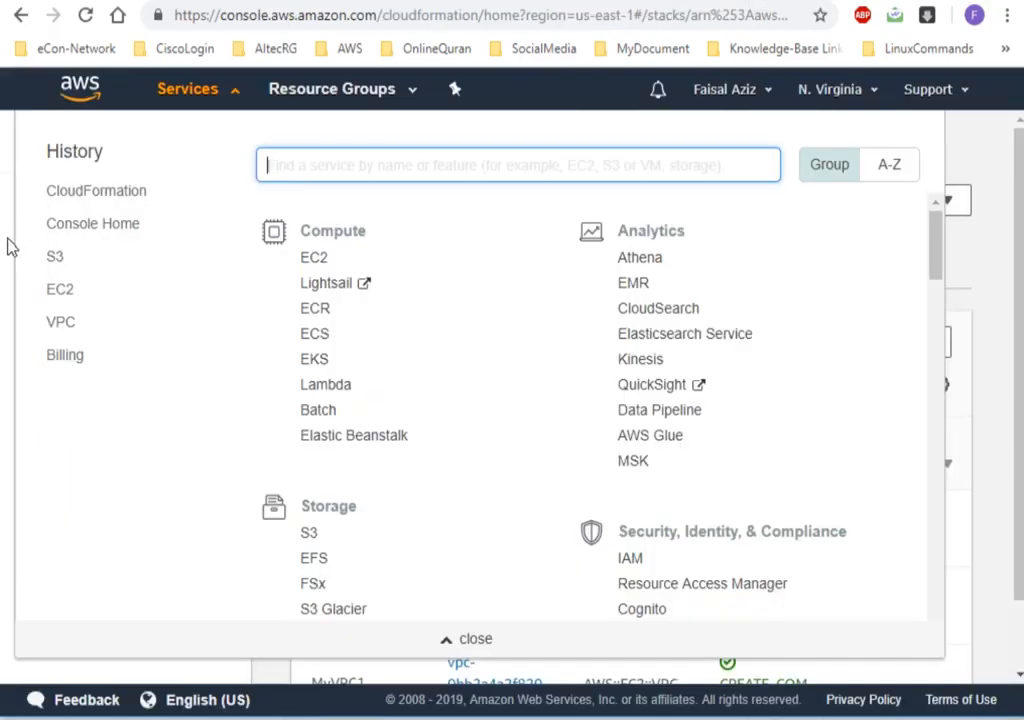
Return to Mystack12 in CloudFormation, check its outputs, refresh its events and examine the stack's creation status.
click(15, 247)
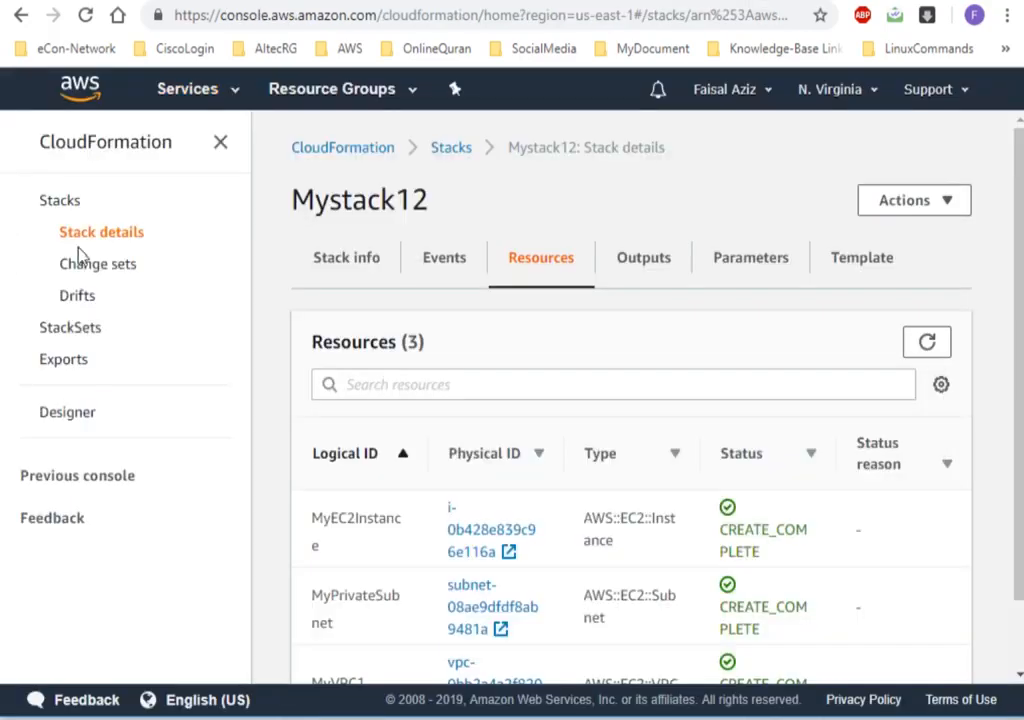
click(633, 277)
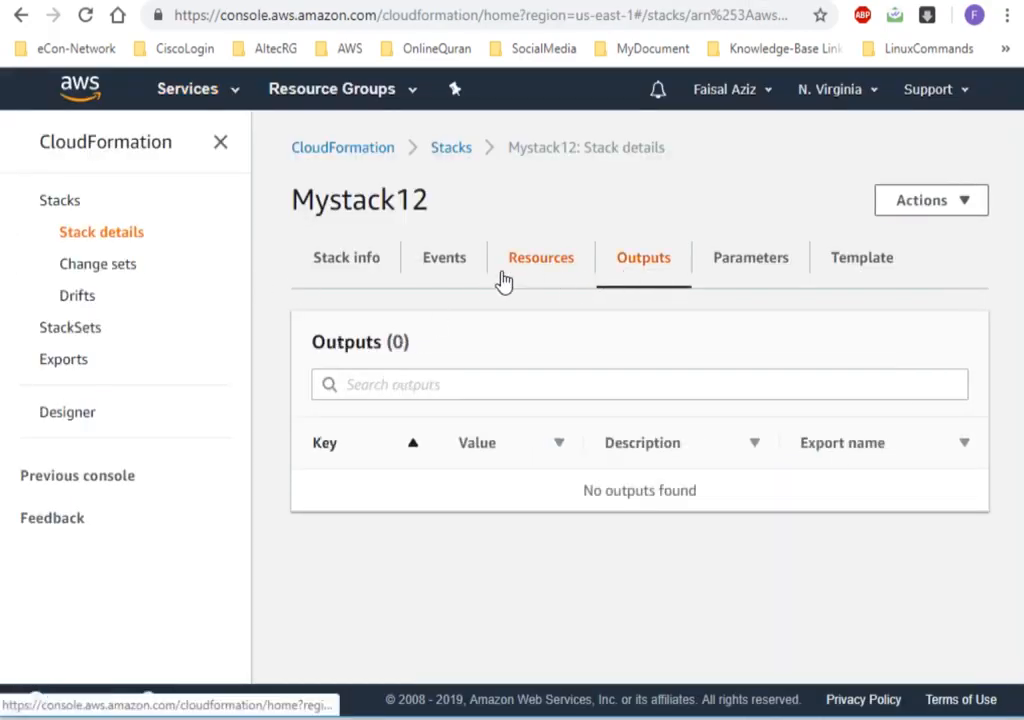
click(463, 273)
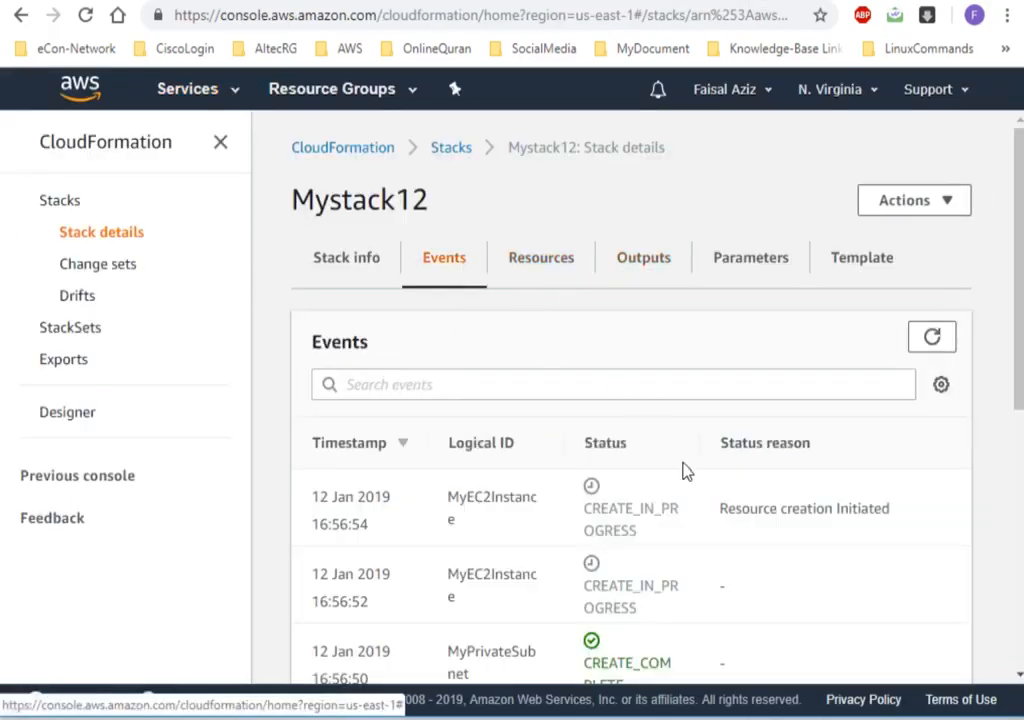
click(940, 346)
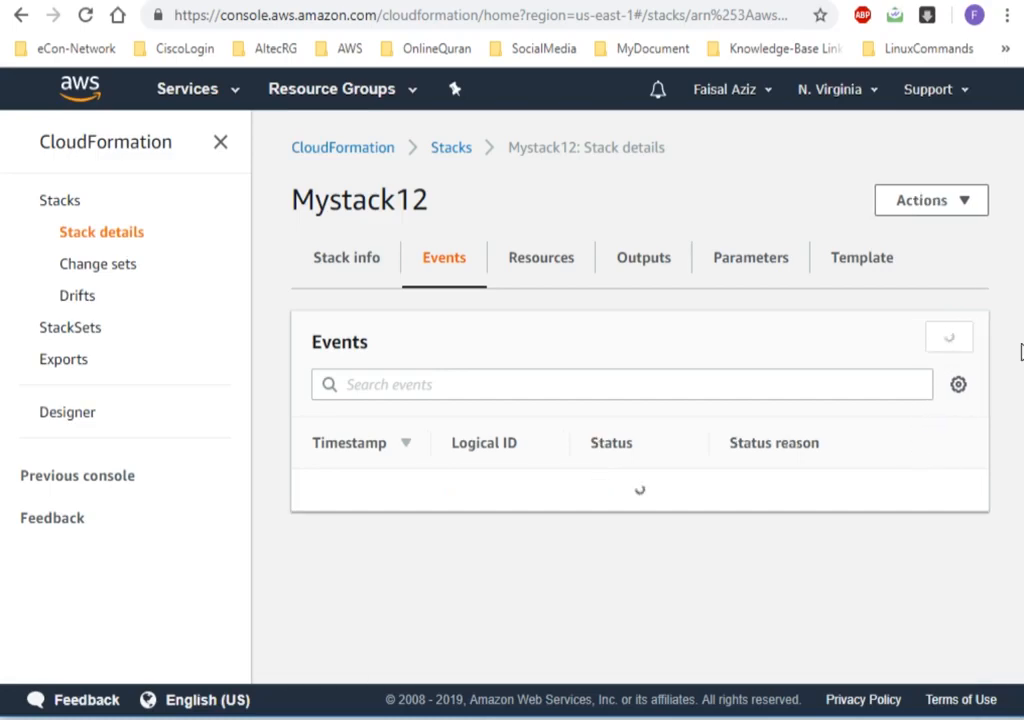
drag(1021, 352, 498, 407)
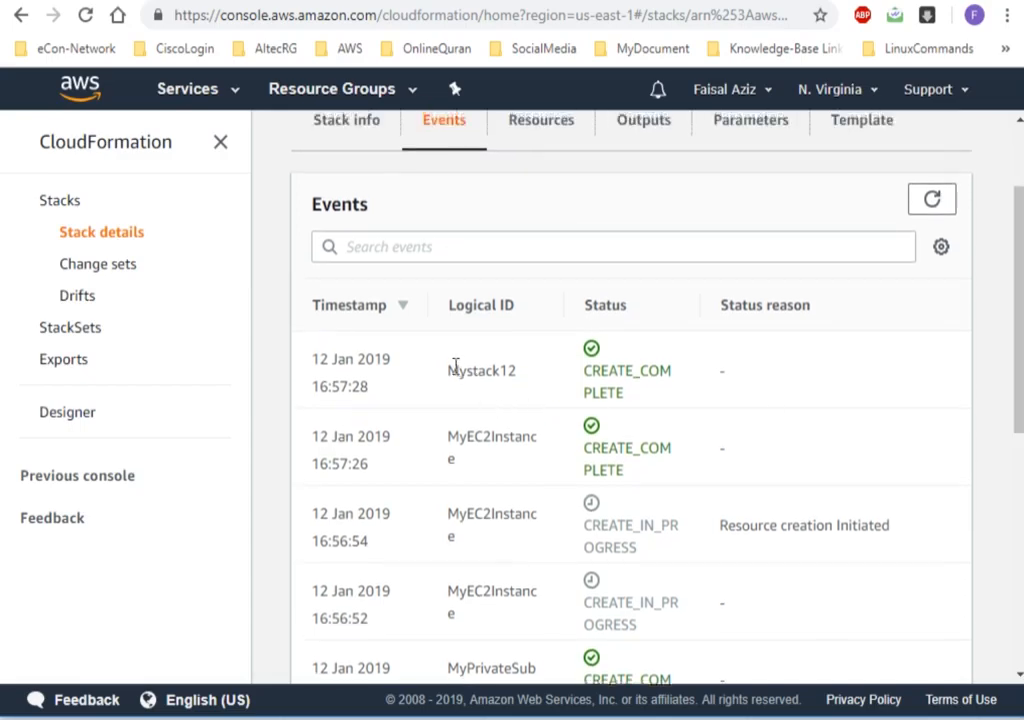
drag(448, 370, 519, 371)
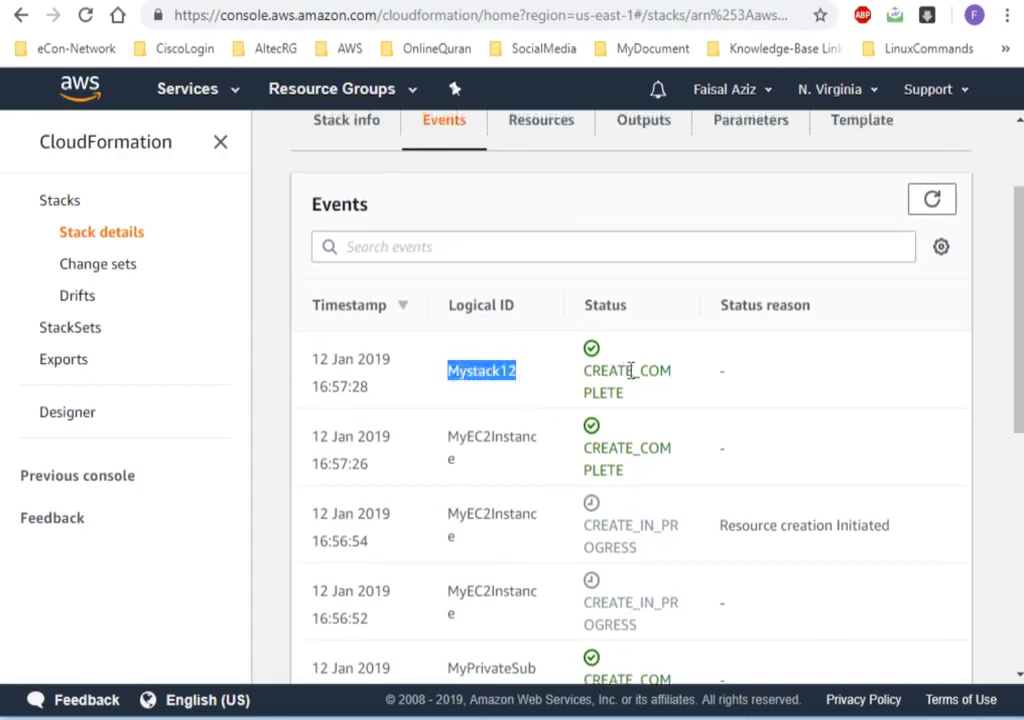
click(490, 389)
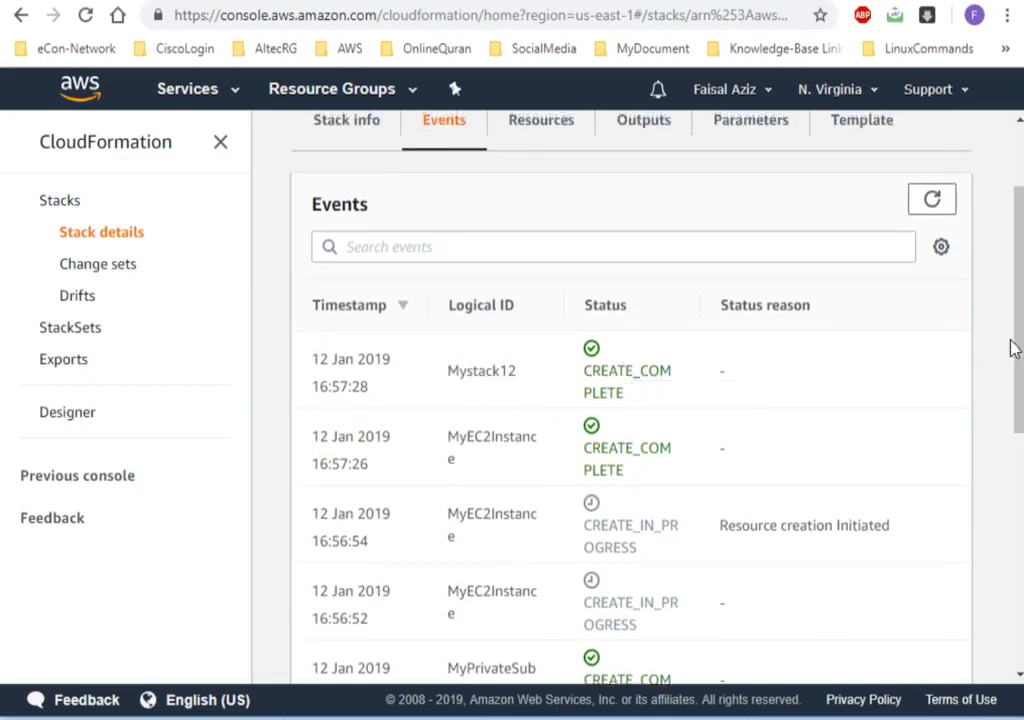
scroll(1012, 347, up, 3)
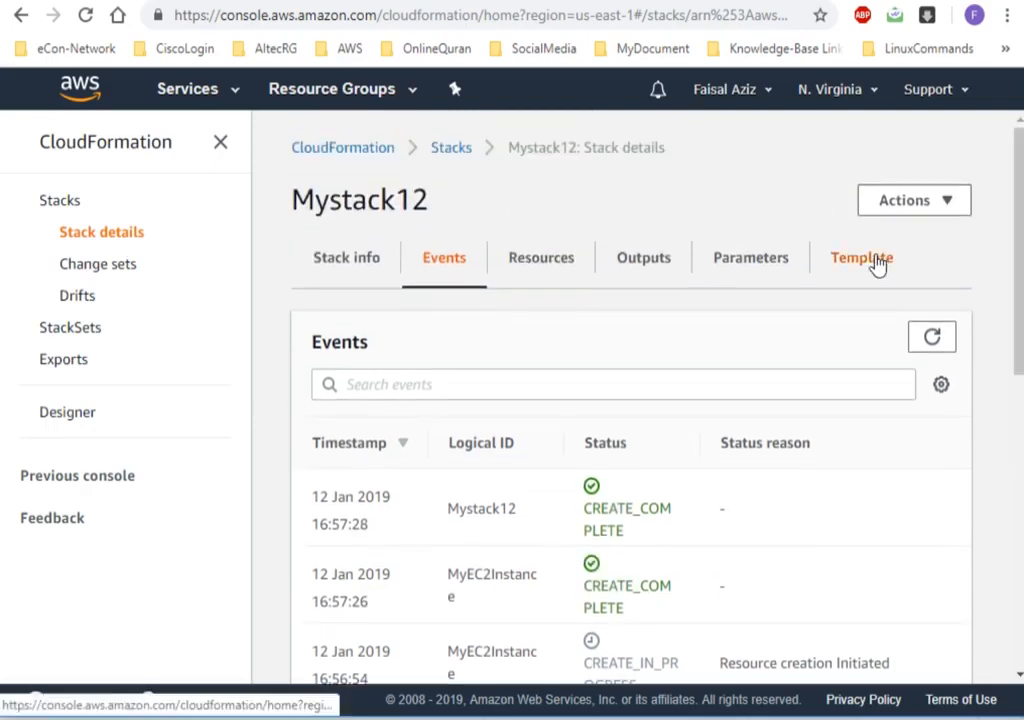
View the template of Mystack12 and read through its resource definitions.
click(877, 262)
scroll(1018, 512, down, 1)
scroll(1018, 512, down, 2)
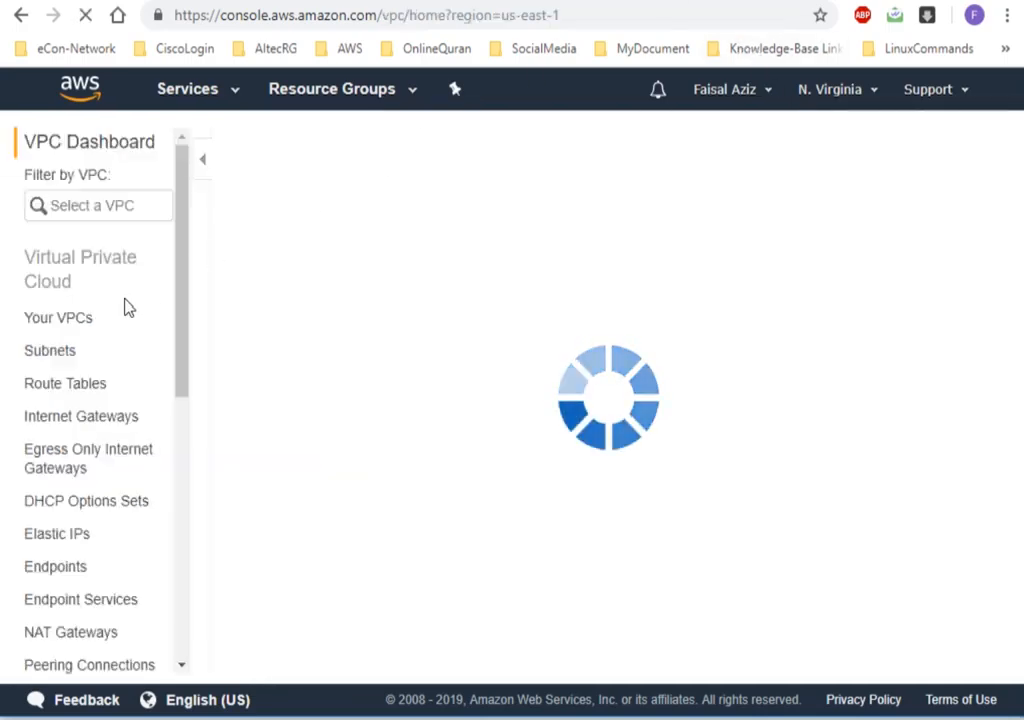
Switch to the VPC console and open the list of VPCs.
click(80, 335)
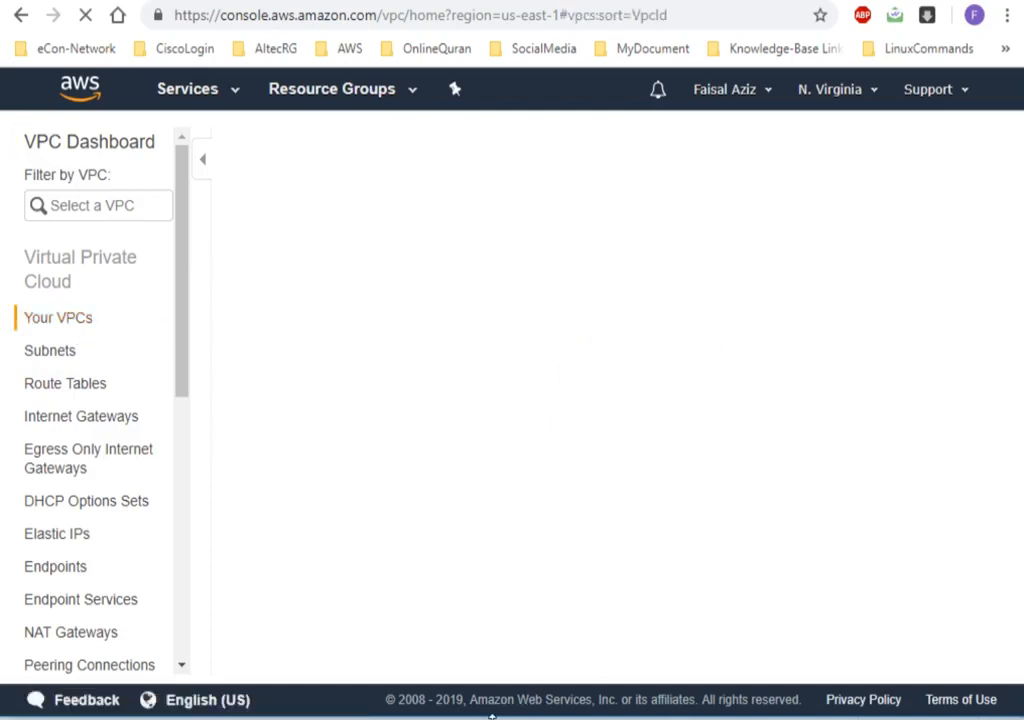
mouse_move(492, 718)
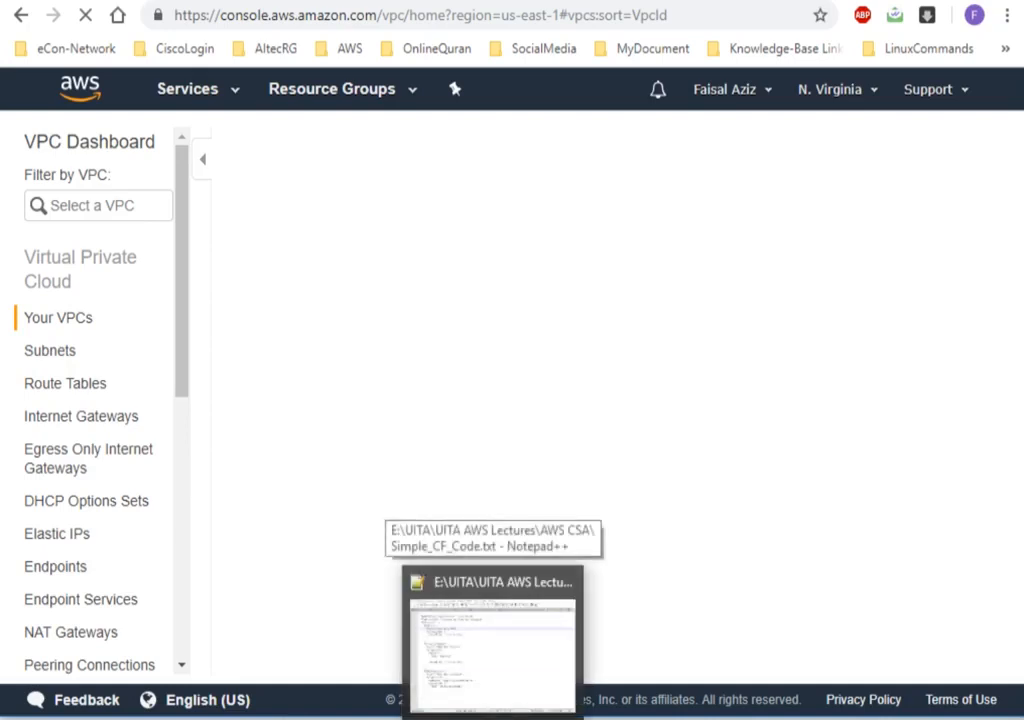
right_click(1022, 221)
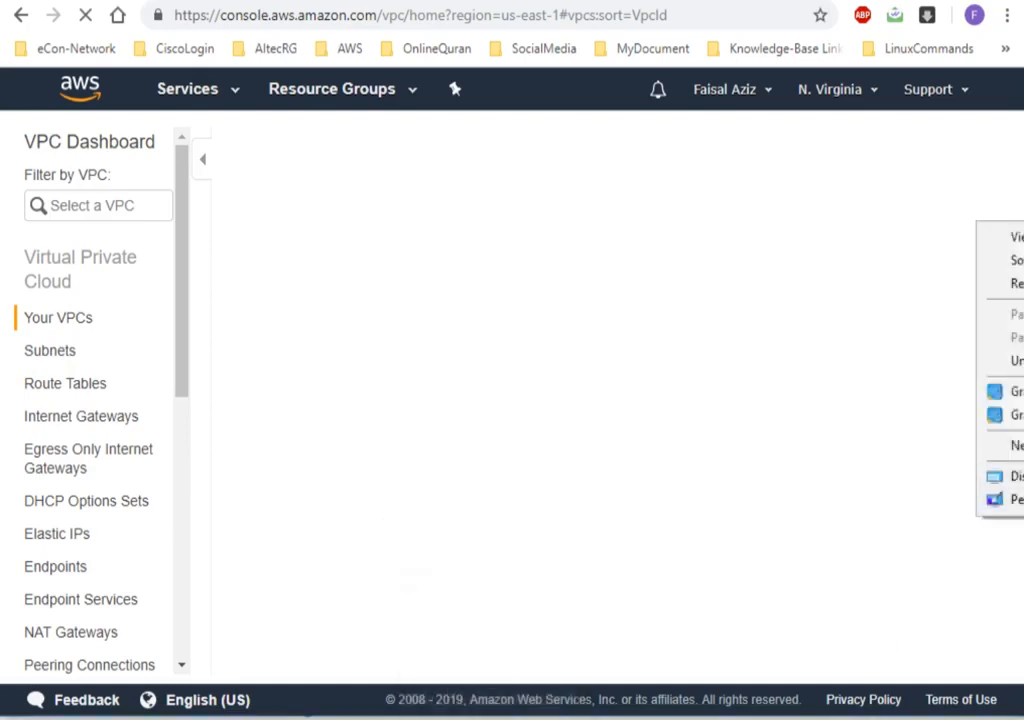
click(1018, 283)
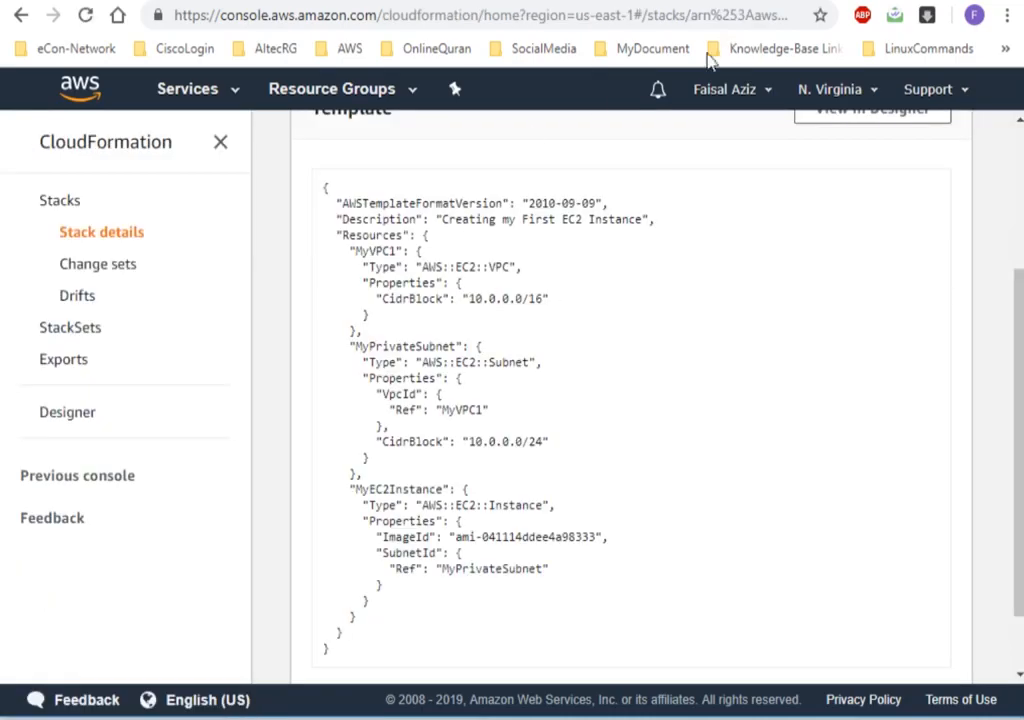
Open the stack info of Mystack12 in CloudFormation and examine the stack name and overview details.
scroll(1015, 195, up, 3)
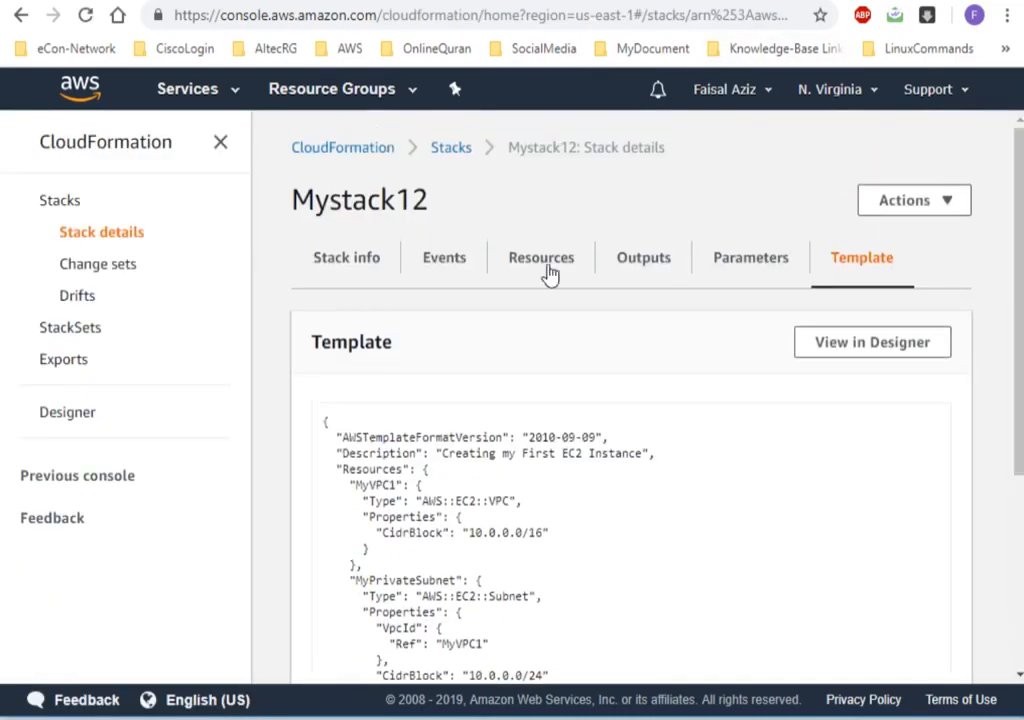
click(361, 279)
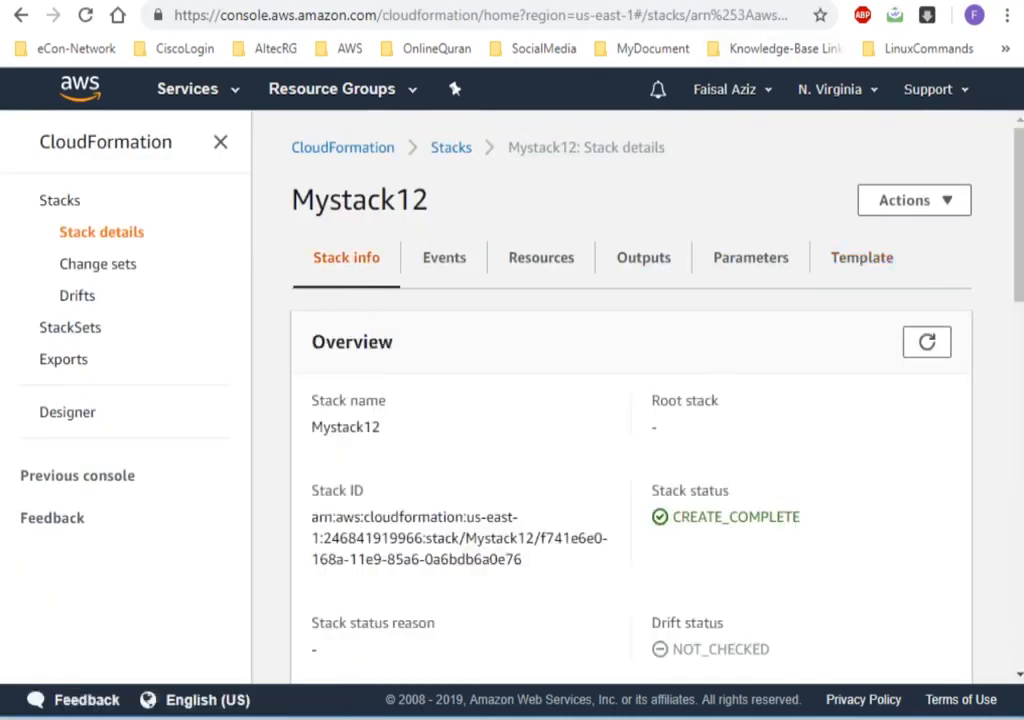
scroll(1020, 238, down, 1)
scroll(1020, 238, down, 1)
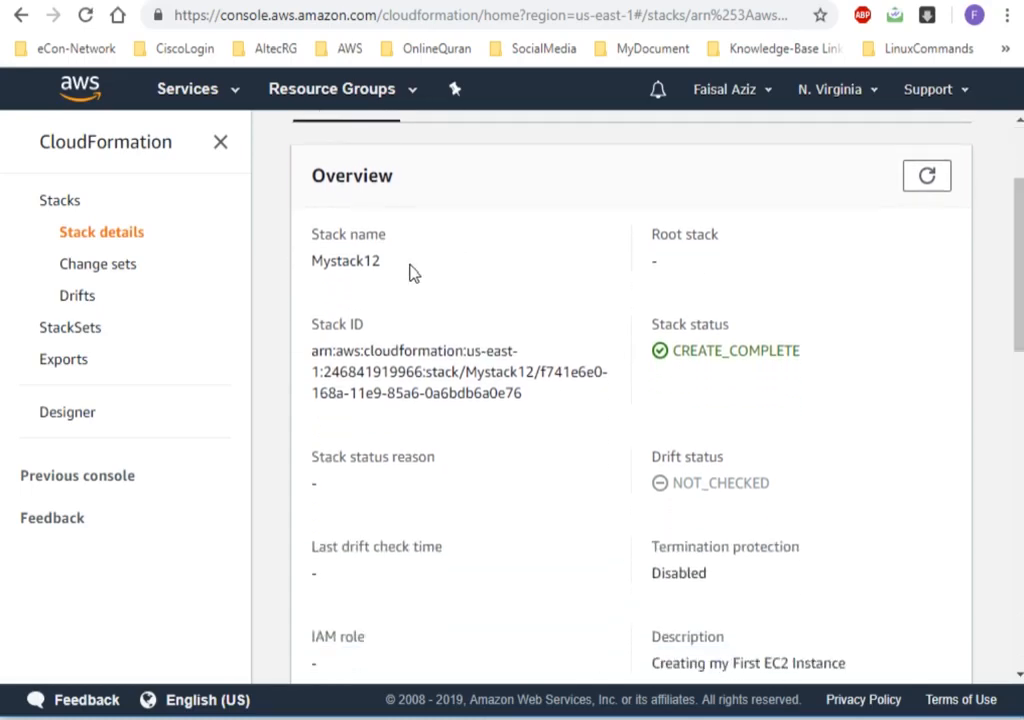
drag(374, 262, 315, 273)
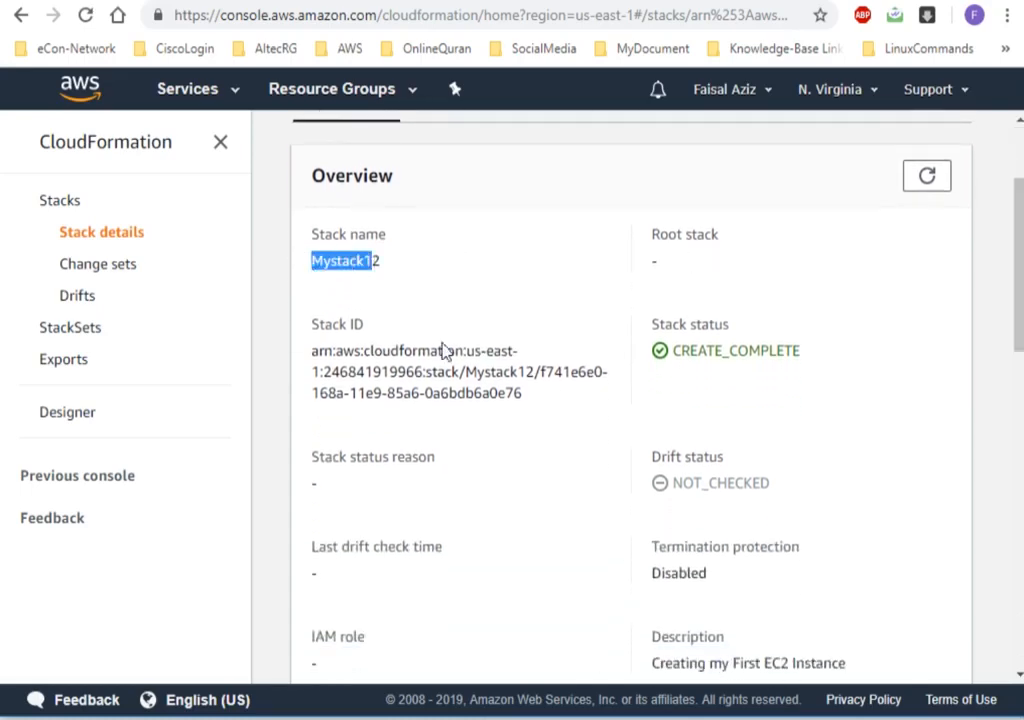
Examine the stack ID of Mystack12 and read through the remaining overview details down to the tags.
click(346, 335)
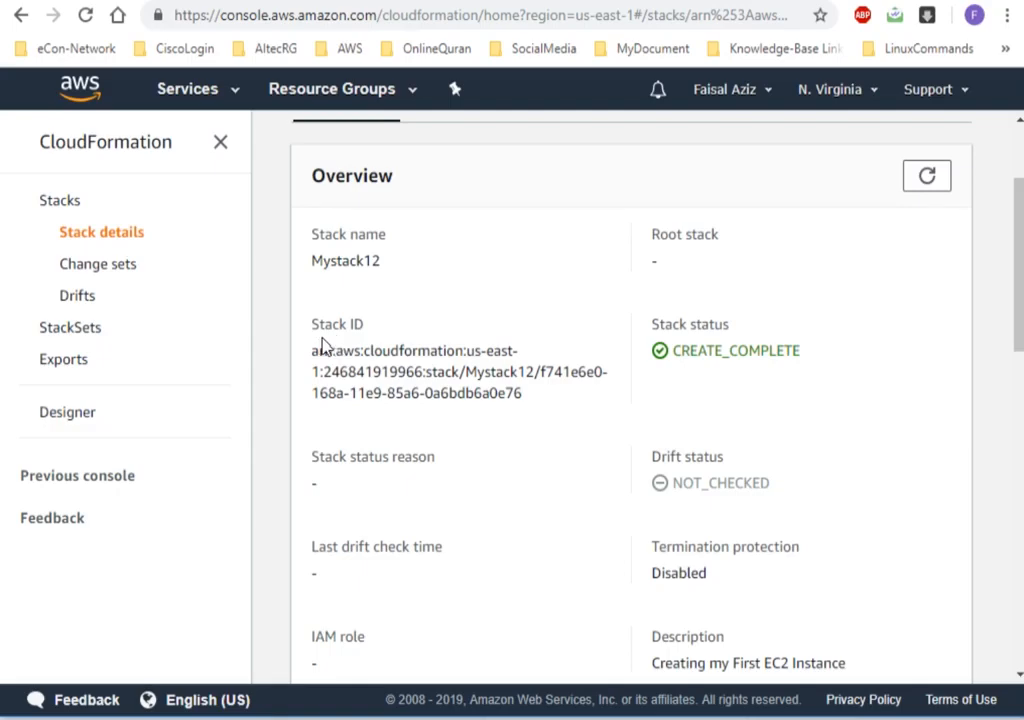
drag(314, 356, 344, 352)
drag(343, 351, 357, 351)
drag(428, 372, 525, 394)
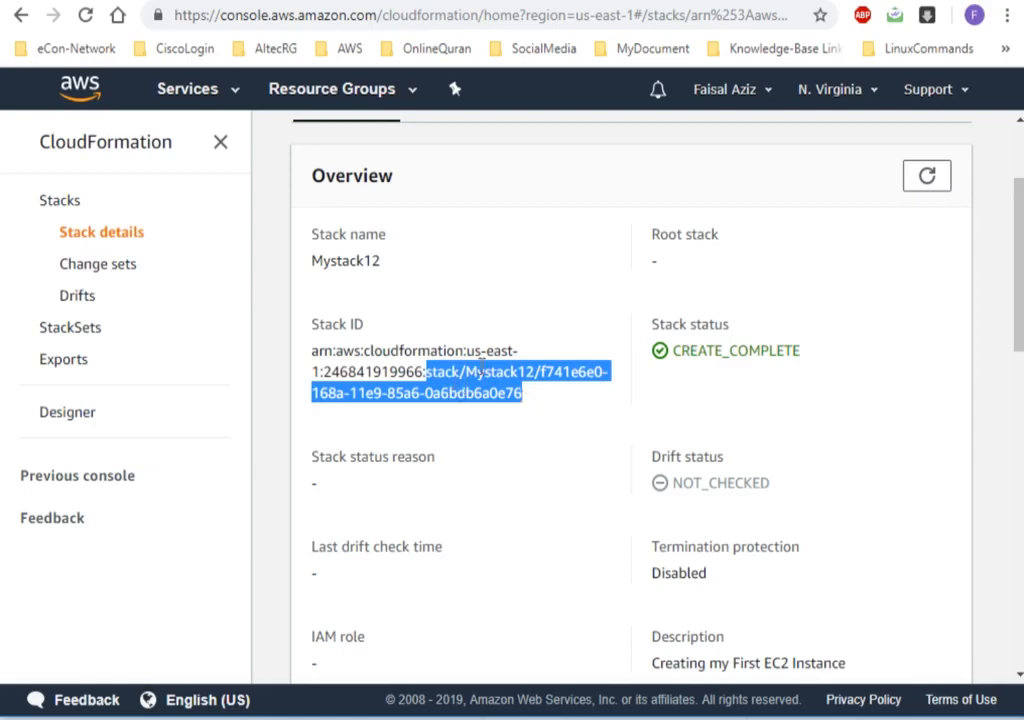
click(453, 370)
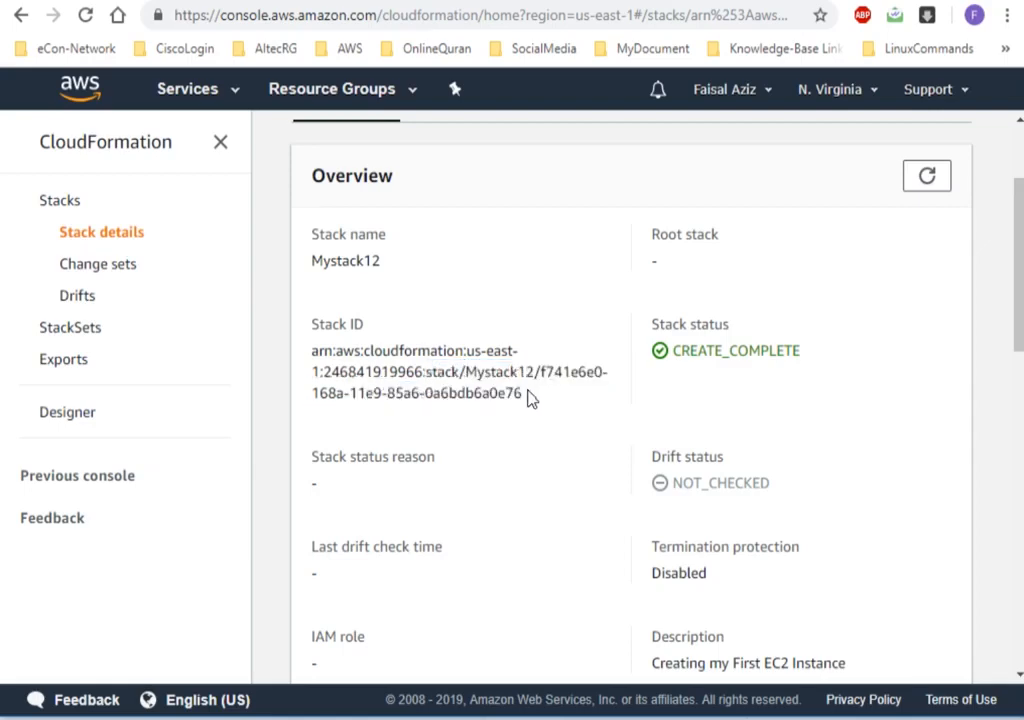
drag(524, 395, 466, 372)
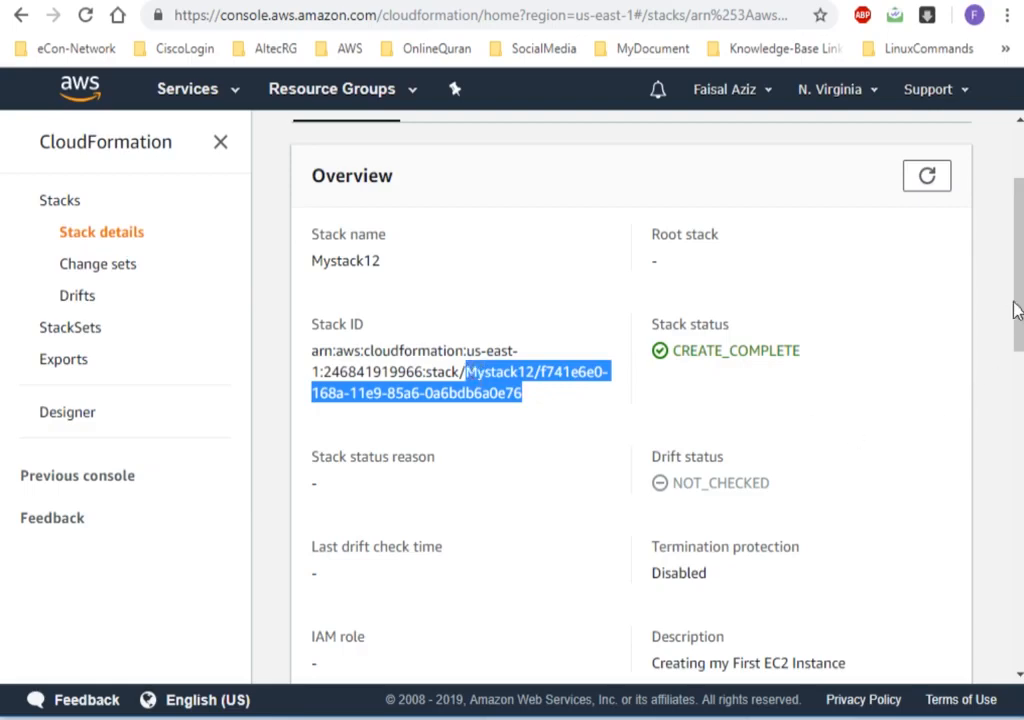
drag(1017, 308, 1019, 375)
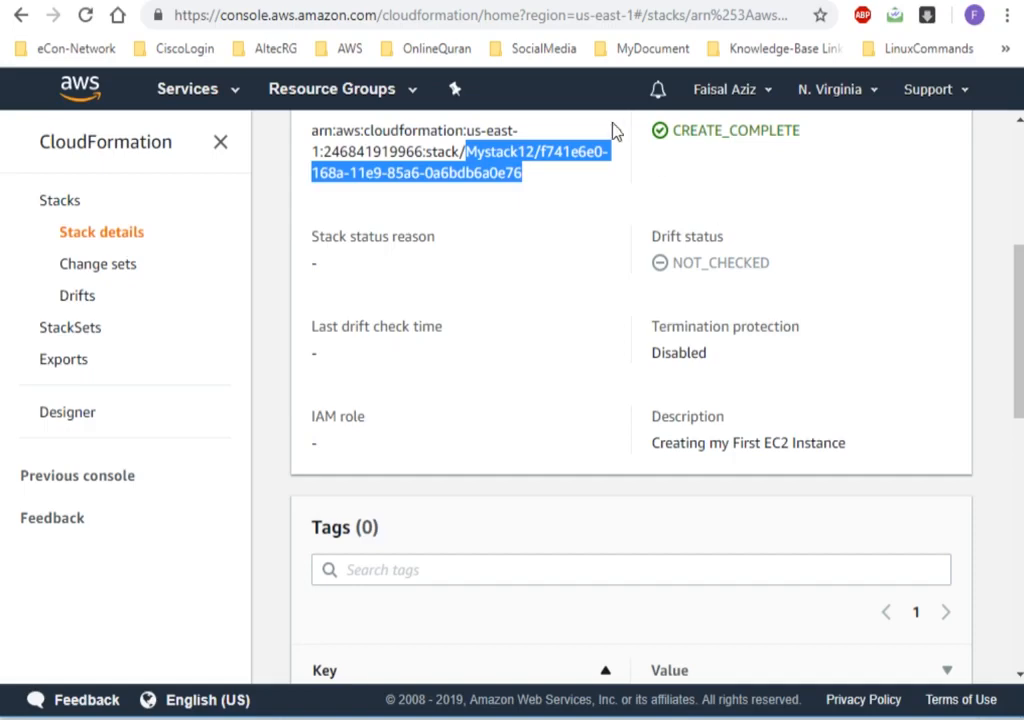
drag(1019, 376, 1006, 240)
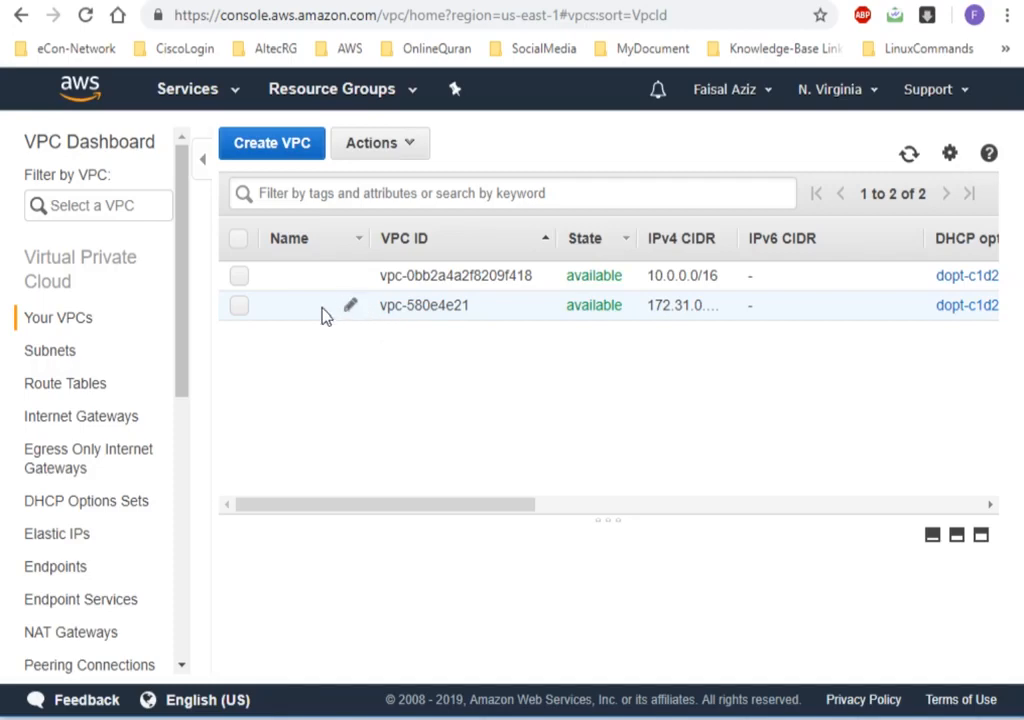
Open the details of vpc-580e4e21 in the VPC console and compare its IPv4 CIDR with MyVPC1's CidrBlock in Simple_CF_Code.txt in Notepad++.
click(466, 300)
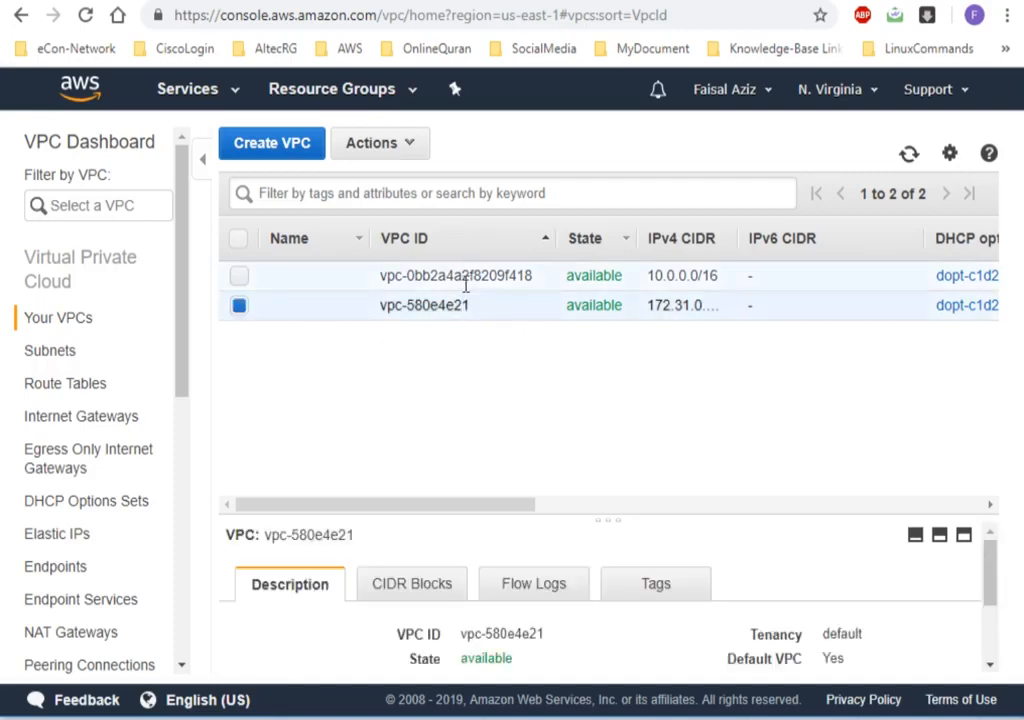
drag(597, 527, 597, 360)
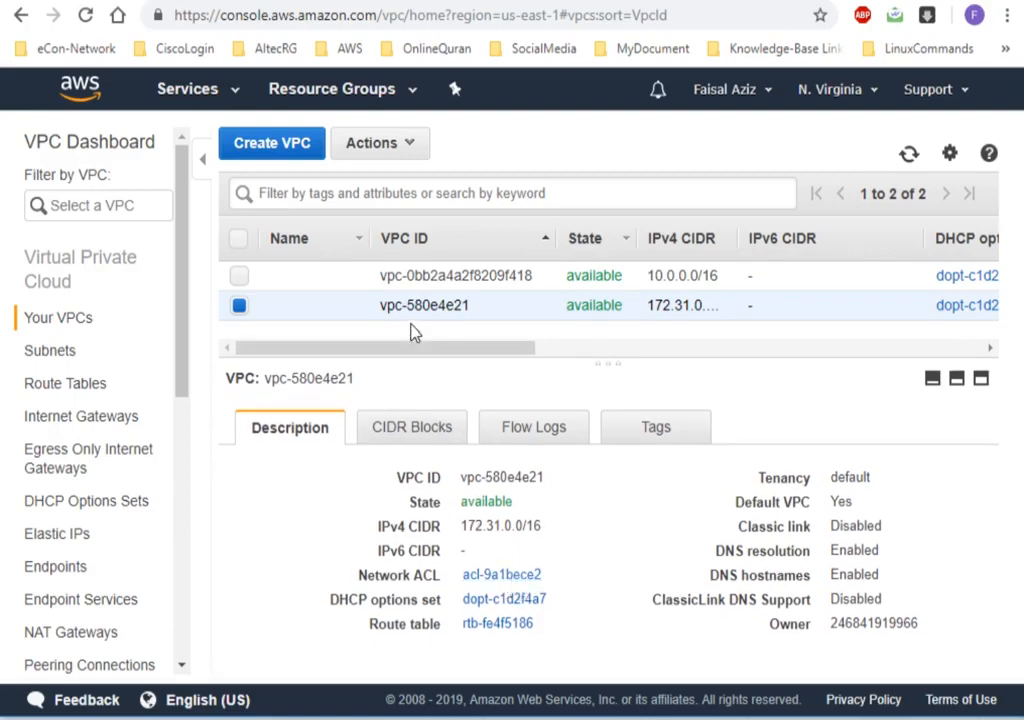
key(alt+Tab)
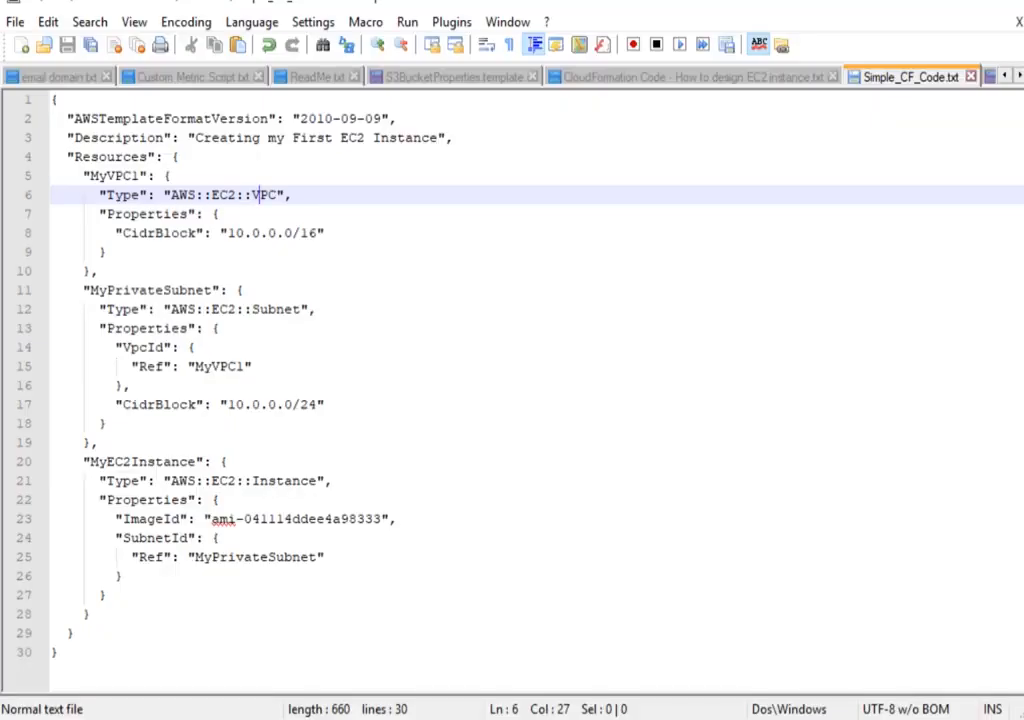
drag(320, 230, 229, 232)
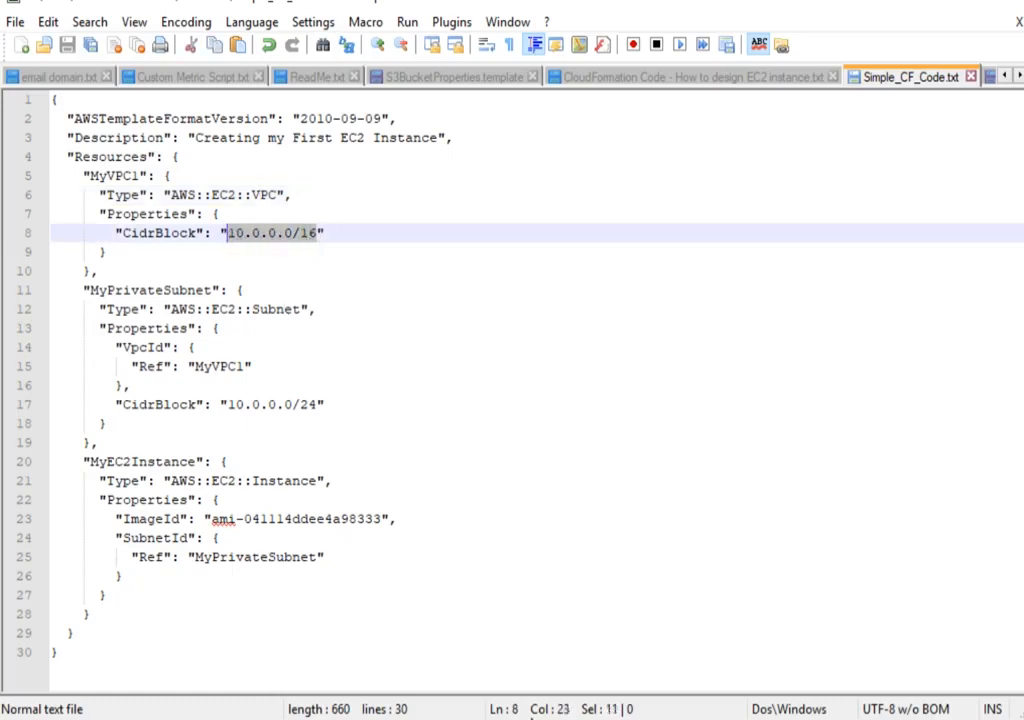
key(alt+Tab)
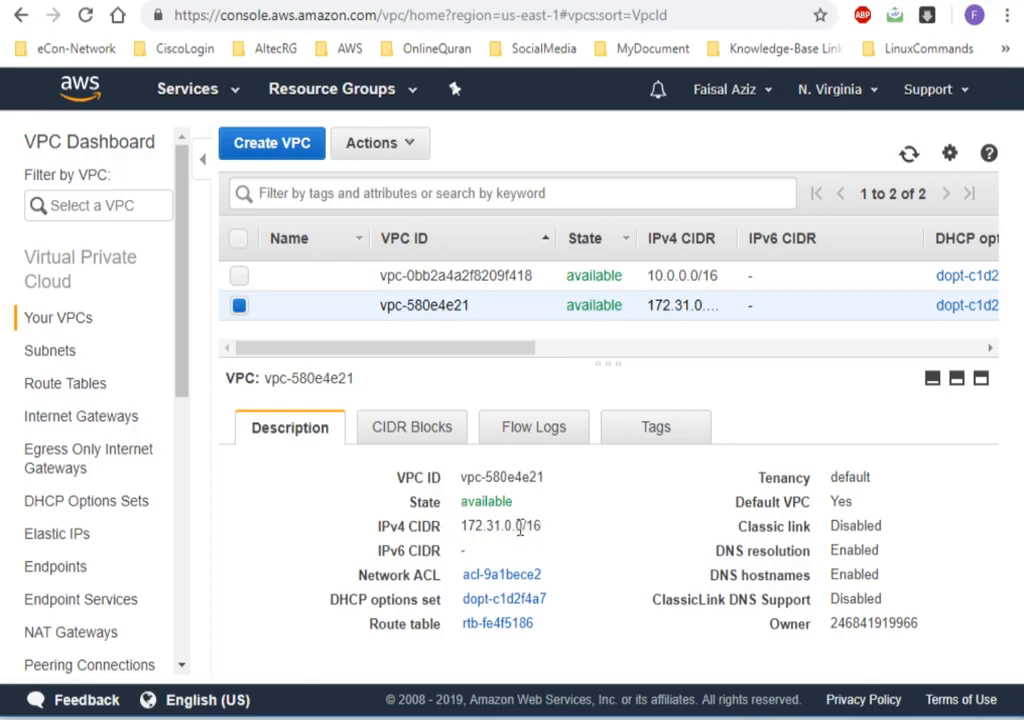
drag(545, 529, 509, 527)
Select the VPC with CIDR 10.0.0.0/16 and examine its IPv4 CIDR, description details and tags.
click(420, 275)
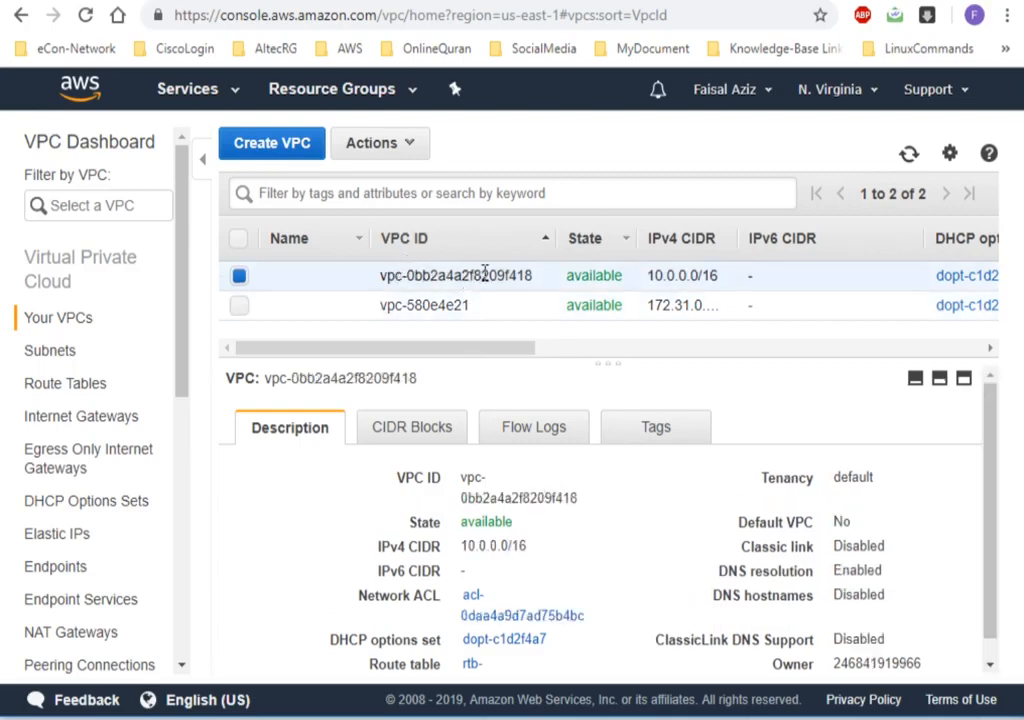
mouse_move(537, 576)
mouse_down()
mouse_move(480, 577)
mouse_move(470, 548)
mouse_move(530, 555)
mouse_up()
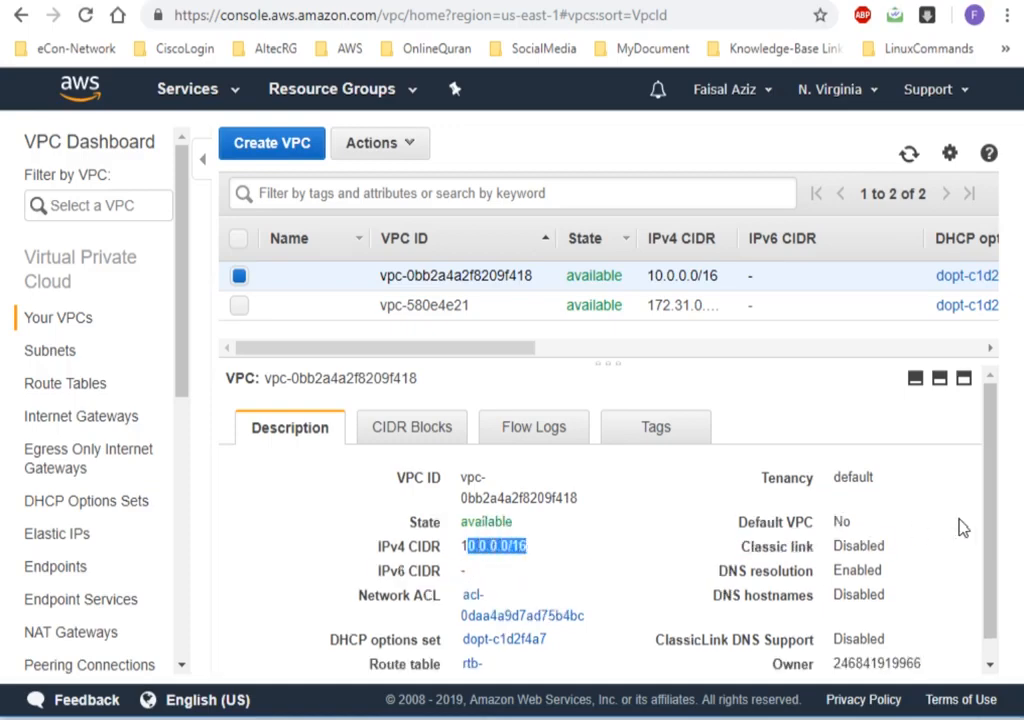
drag(992, 539, 993, 585)
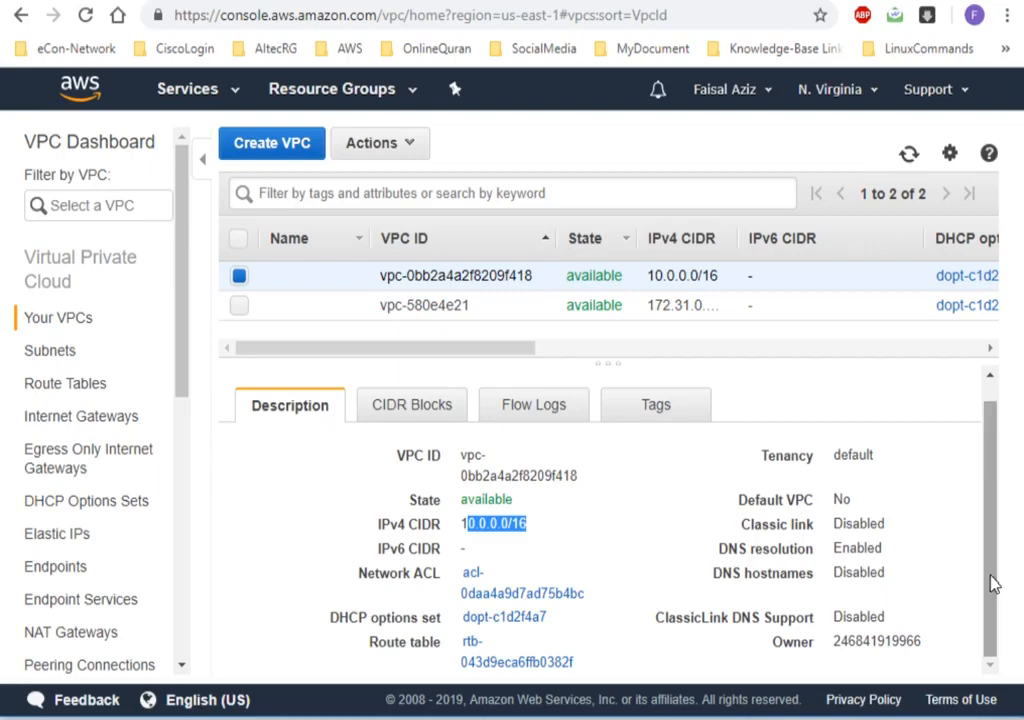
click(641, 406)
click(320, 430)
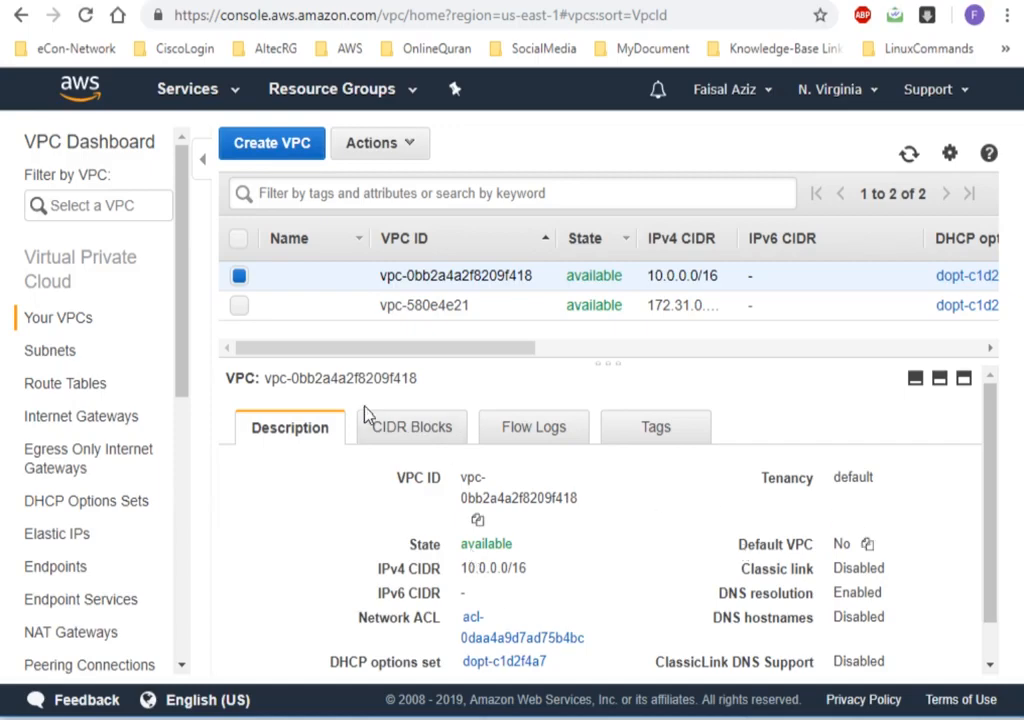
List the subnets by descending subnet ID, select the 10.0.0.0/24 subnet and compare its CIDR with MyPrivateSubnet's CidrBlock in Simple_CF_Code.txt.
click(77, 355)
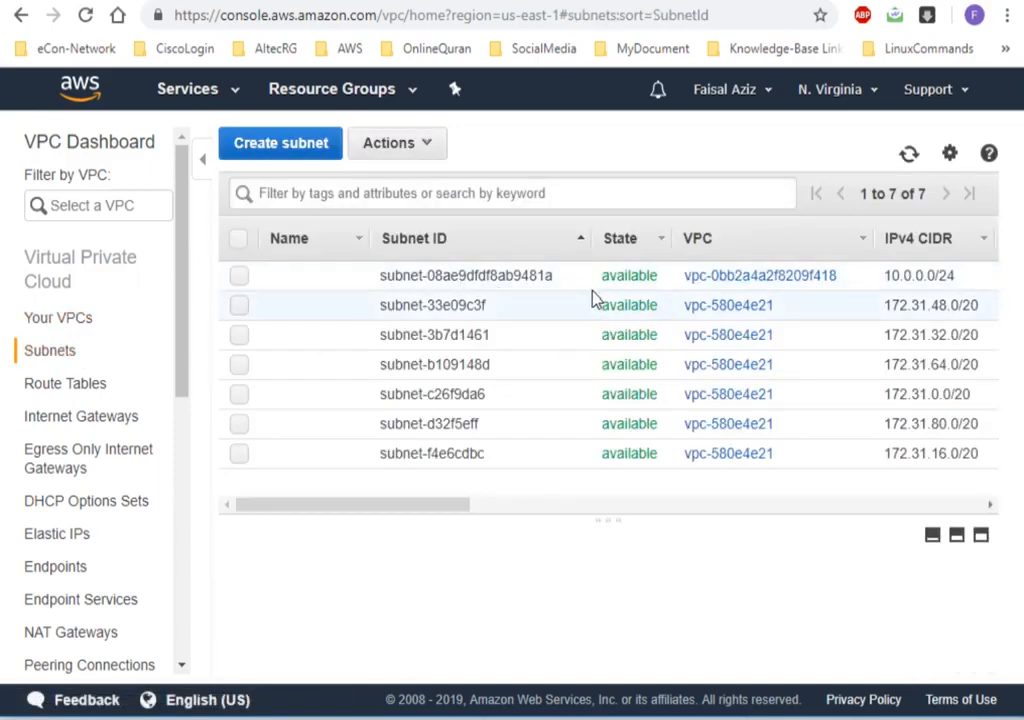
click(475, 246)
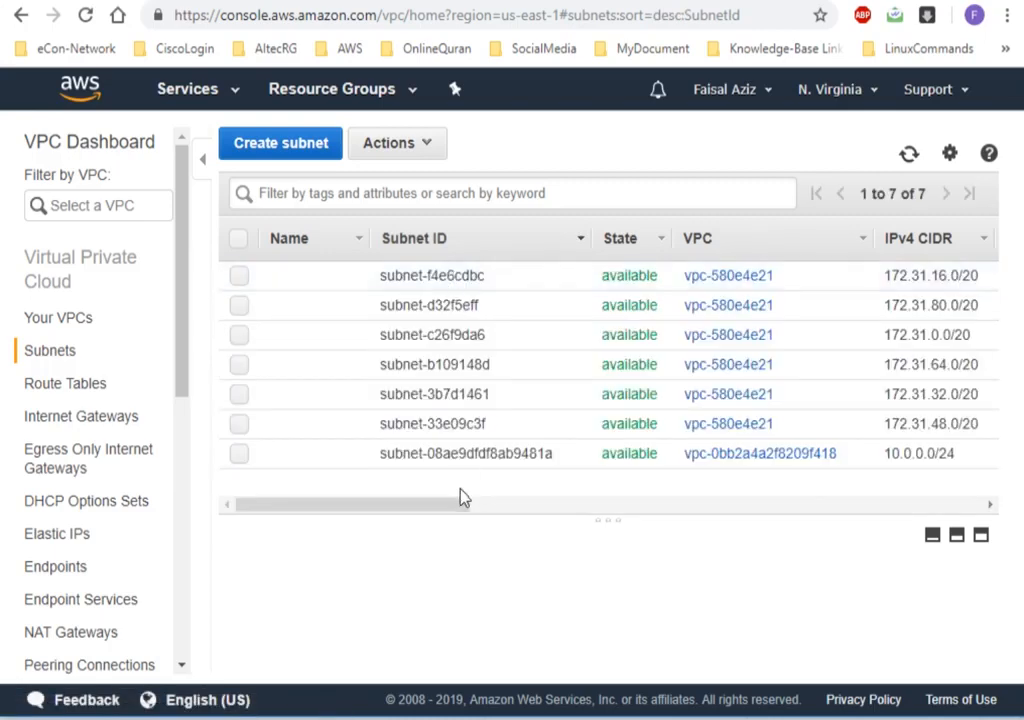
click(471, 456)
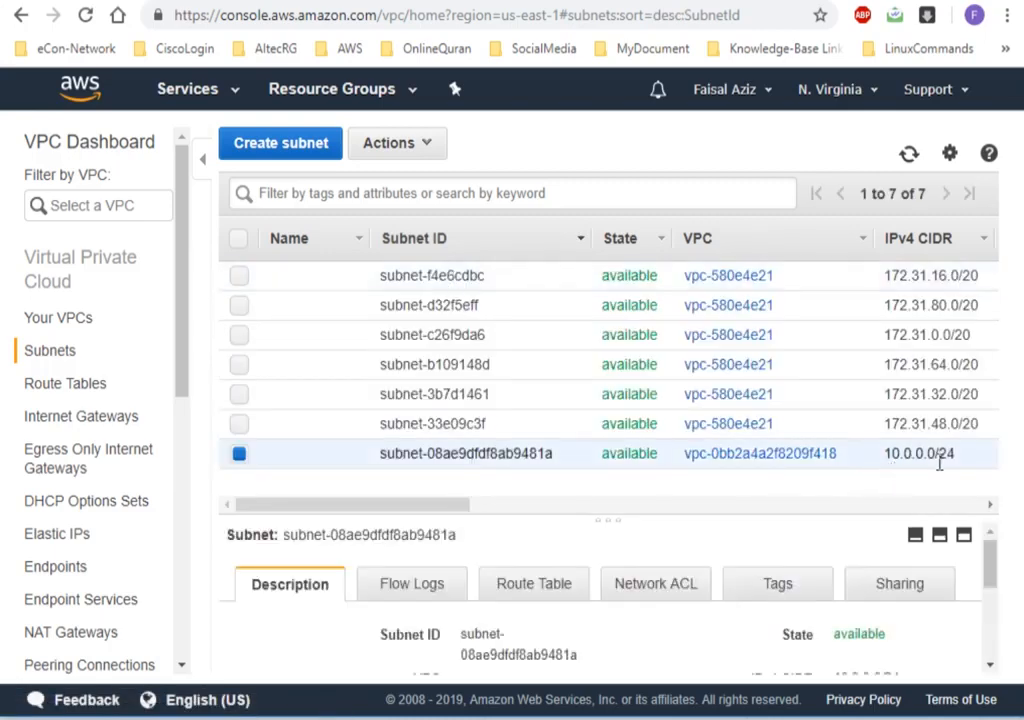
drag(957, 453, 887, 454)
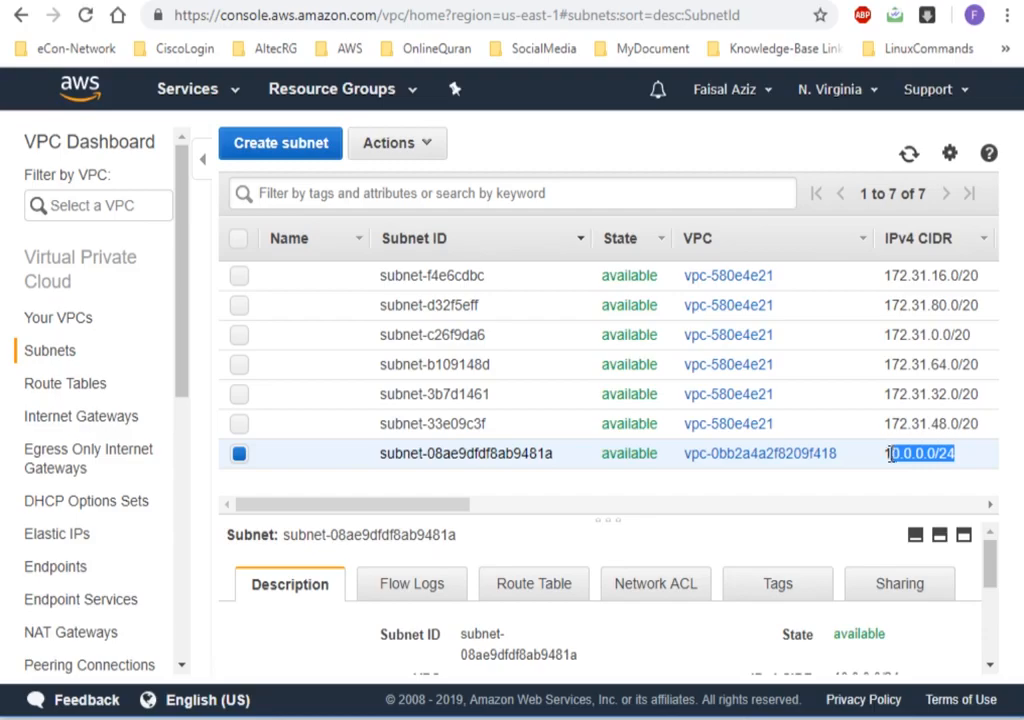
key(alt+Tab)
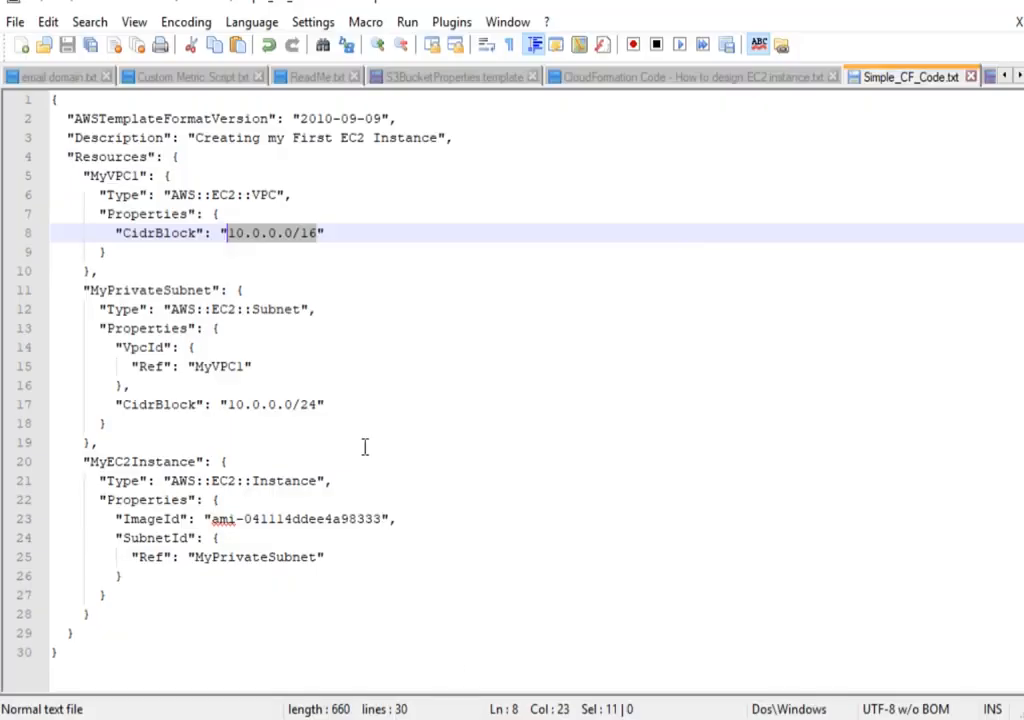
drag(324, 404, 228, 404)
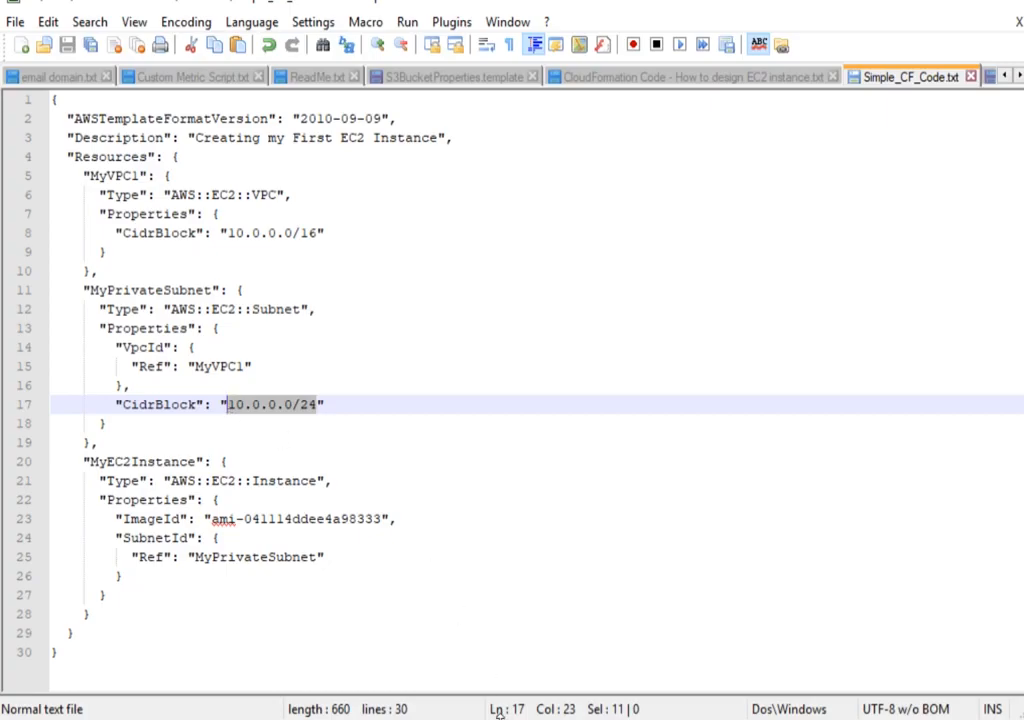
key(alt+Tab)
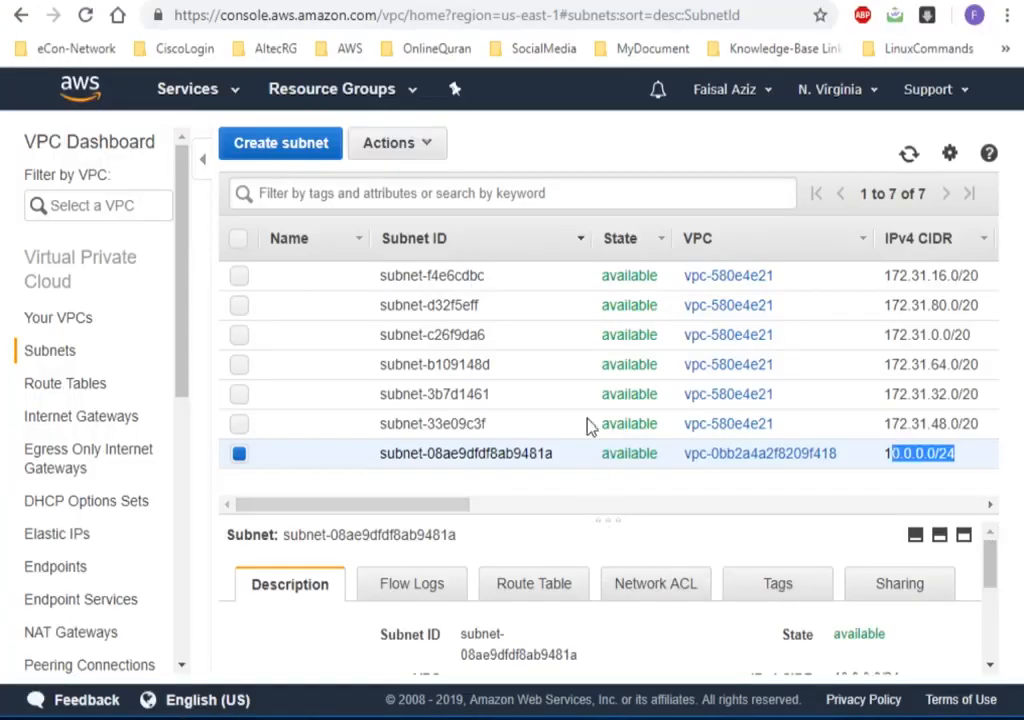
Enlarge the subnet's details to examine its VPC ID, and compare it with the ID of the 10.0.0.0/16 VPC in the VPC list.
drag(593, 458, 587, 338)
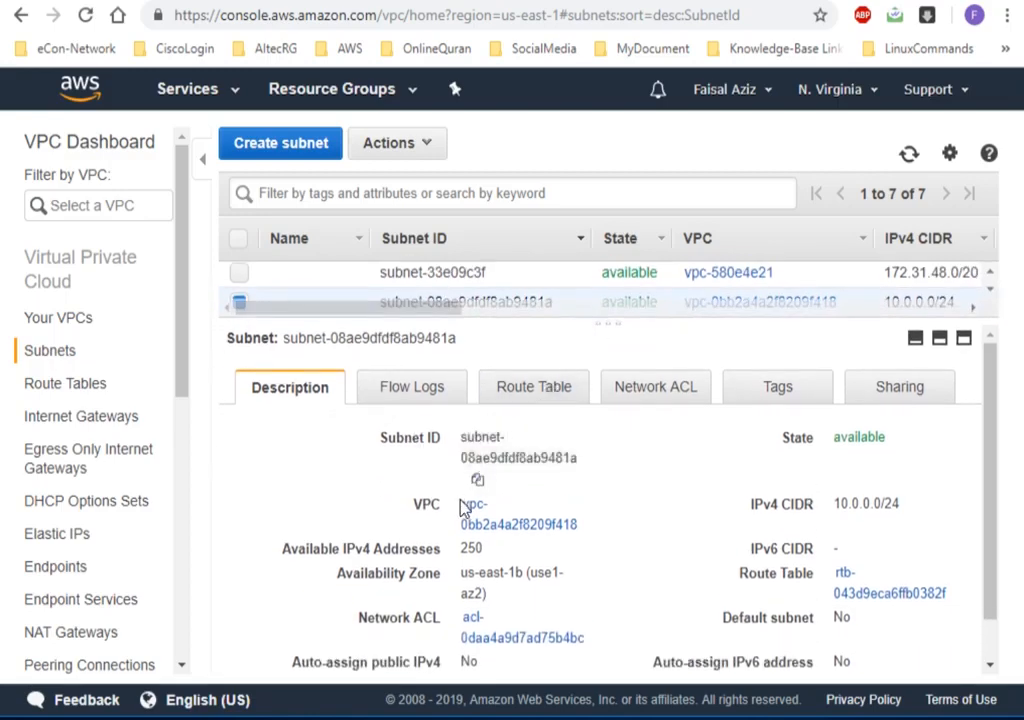
scroll(460, 520, down, 1)
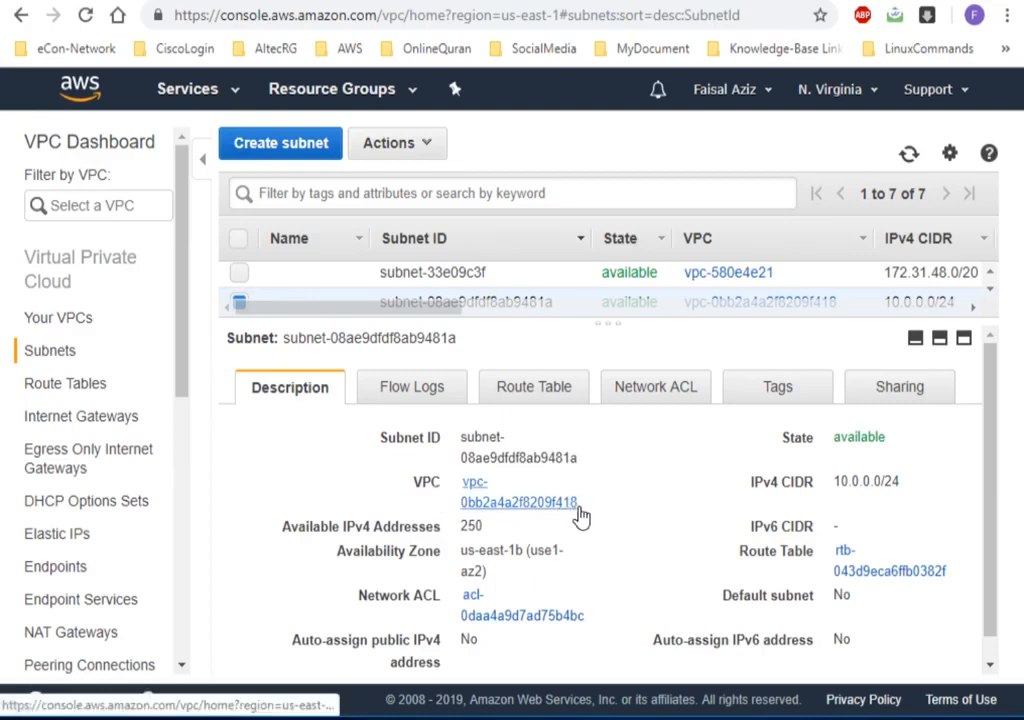
click(72, 319)
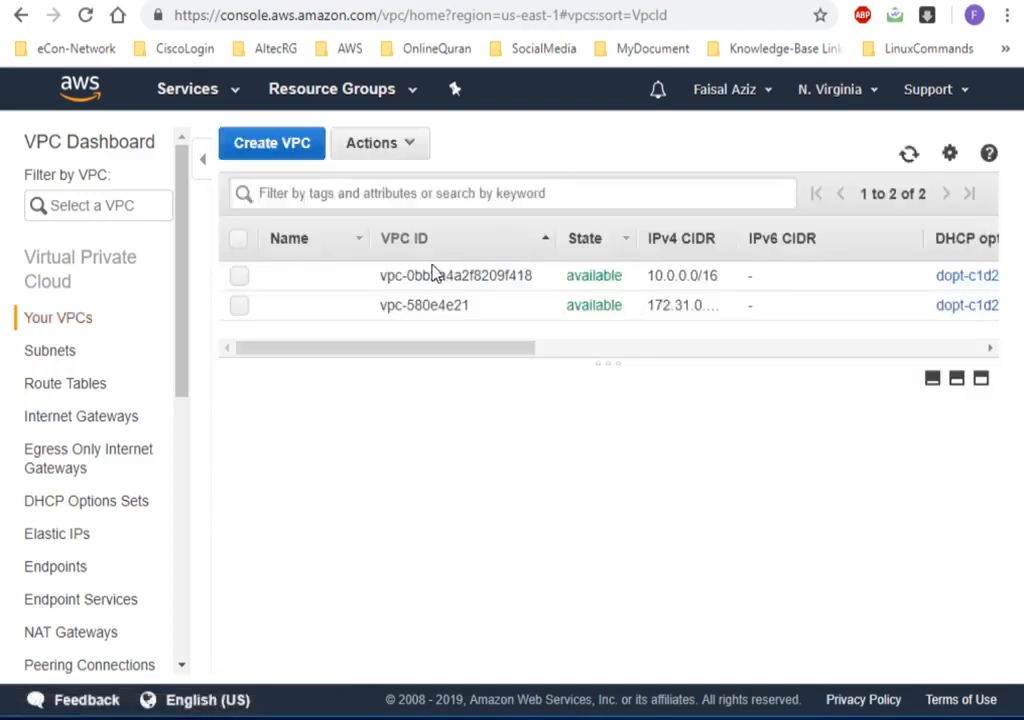
drag(532, 275, 503, 275)
click(652, 274)
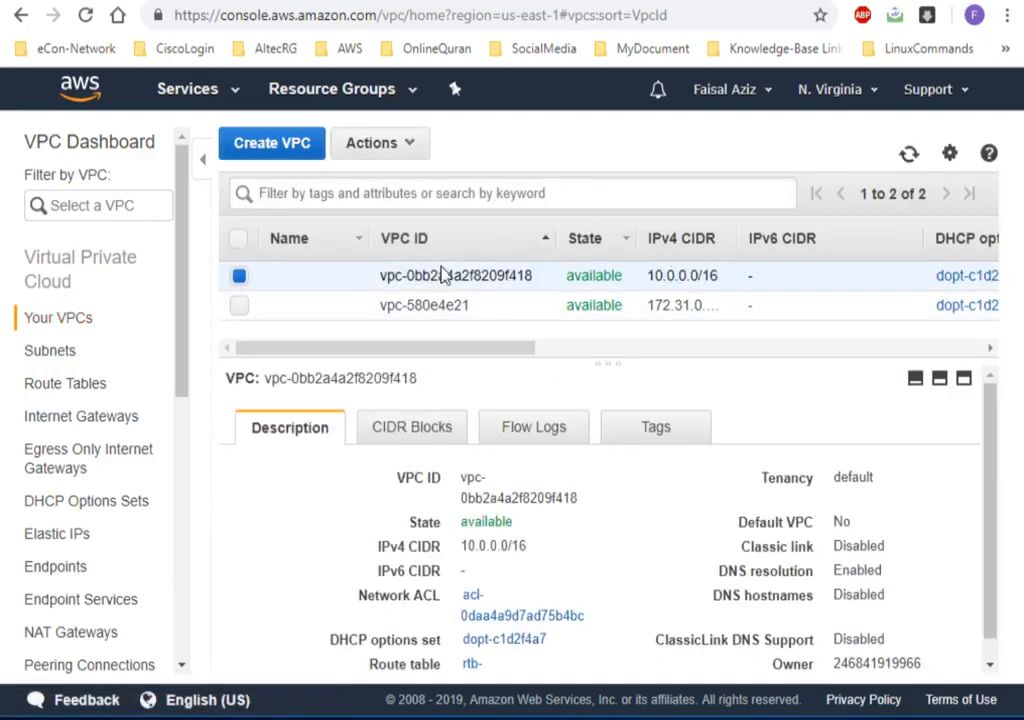
drag(505, 275, 533, 276)
click(434, 274)
drag(384, 275, 526, 275)
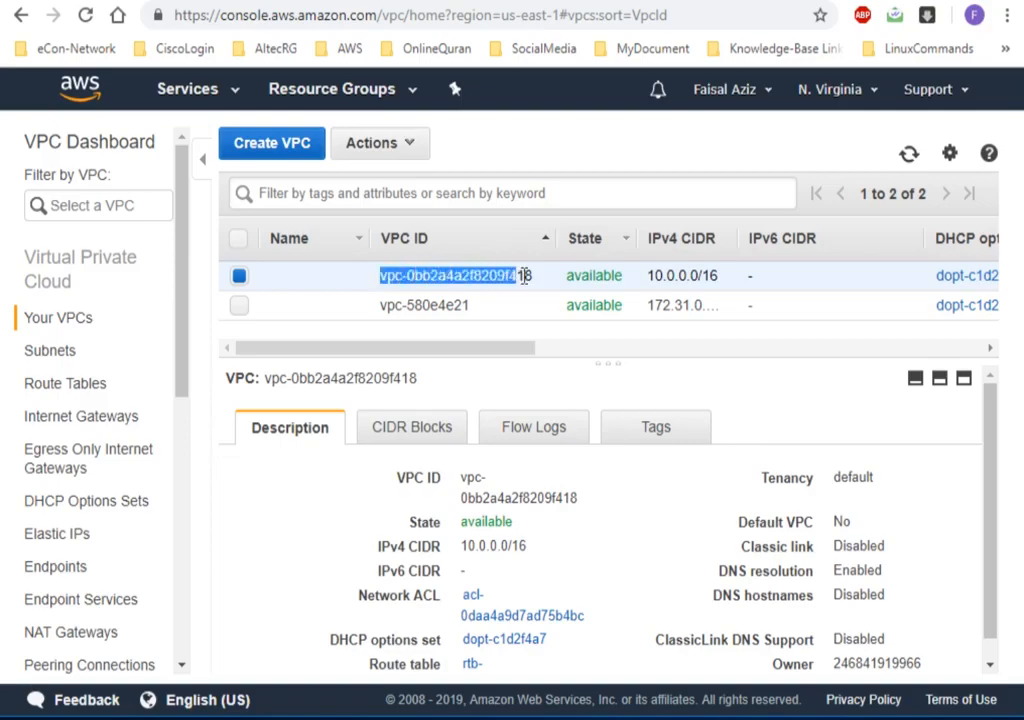
drag(382, 276, 536, 283)
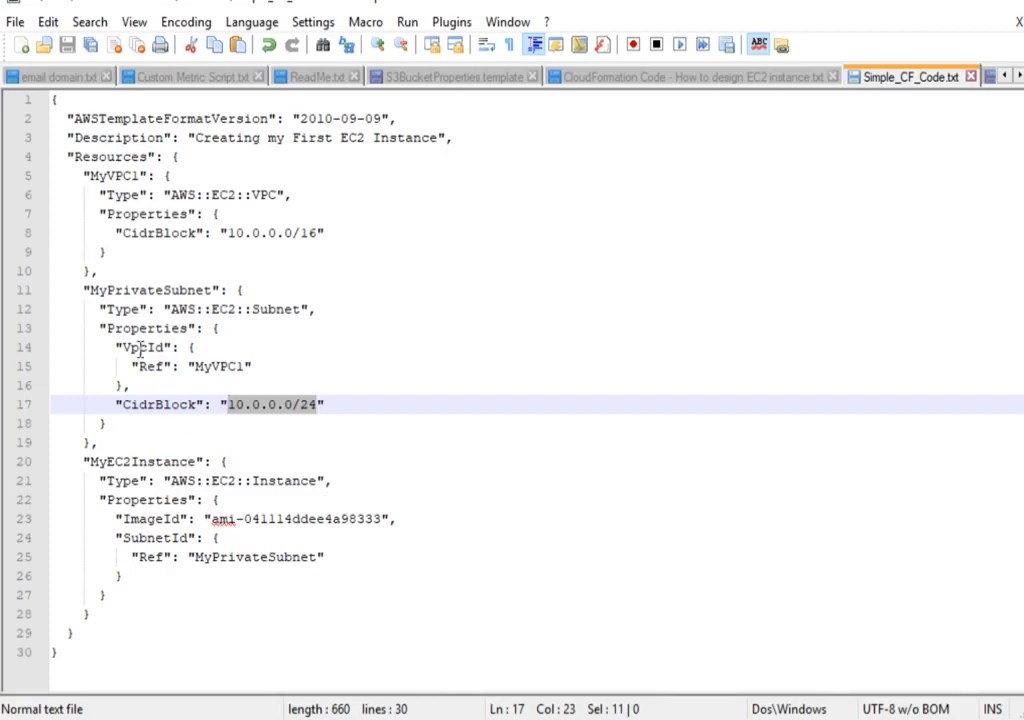
Switch to Simple_CF_Code.txt in Notepad++ and examine MyPrivateSubnet's VpcId reference and CidrBlock, along with the MyEC2Instance definition.
click(139, 348)
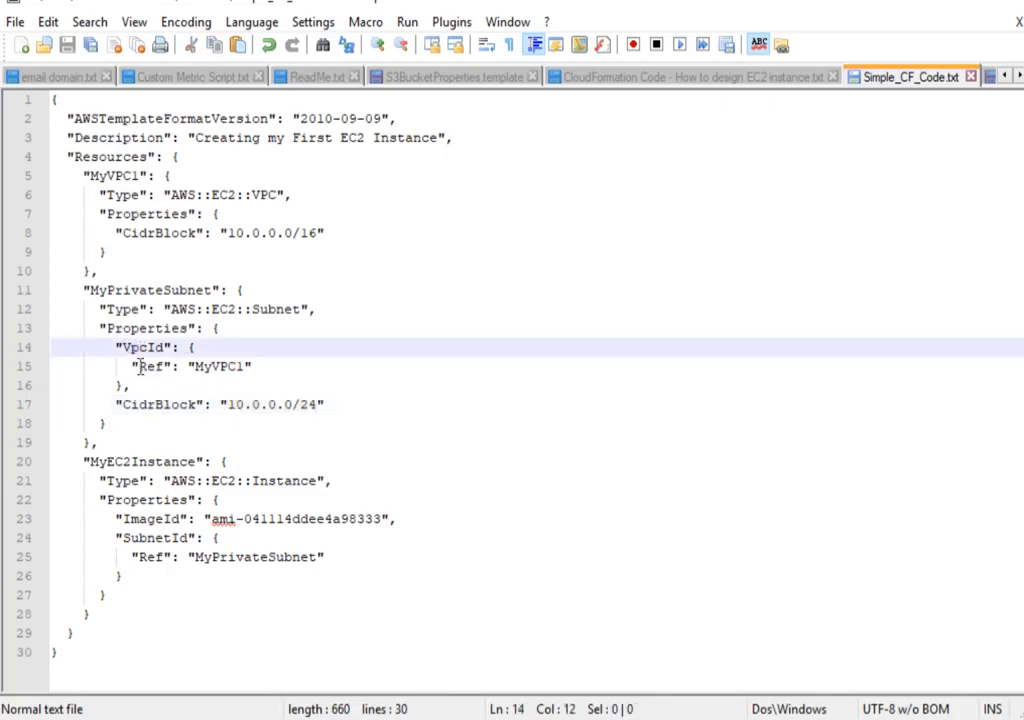
drag(124, 348, 251, 367)
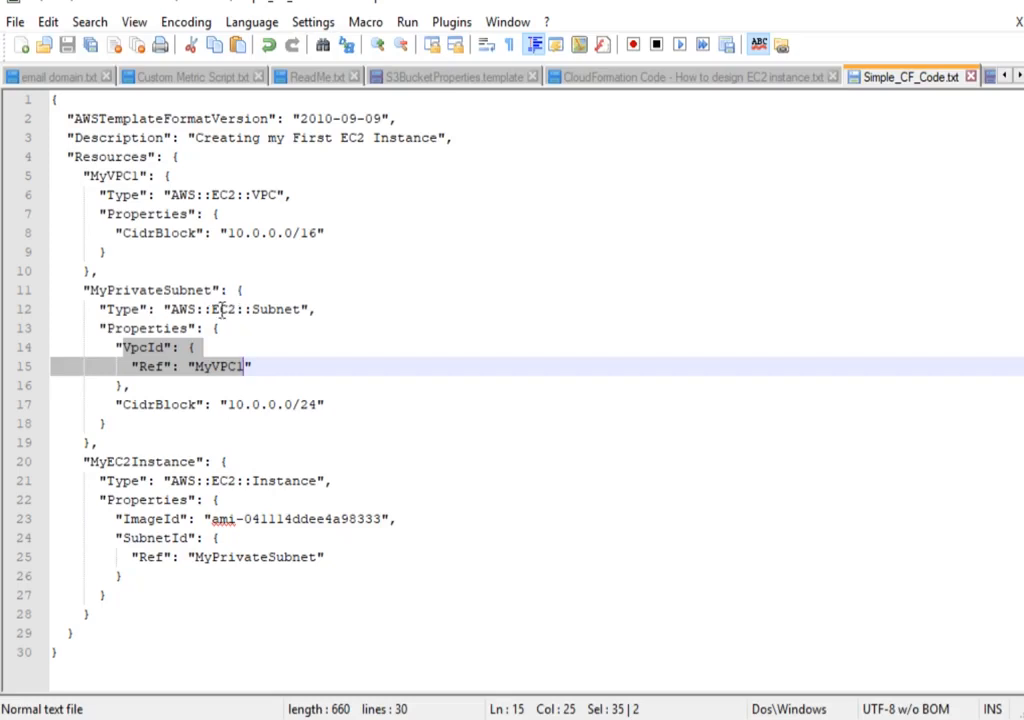
click(249, 331)
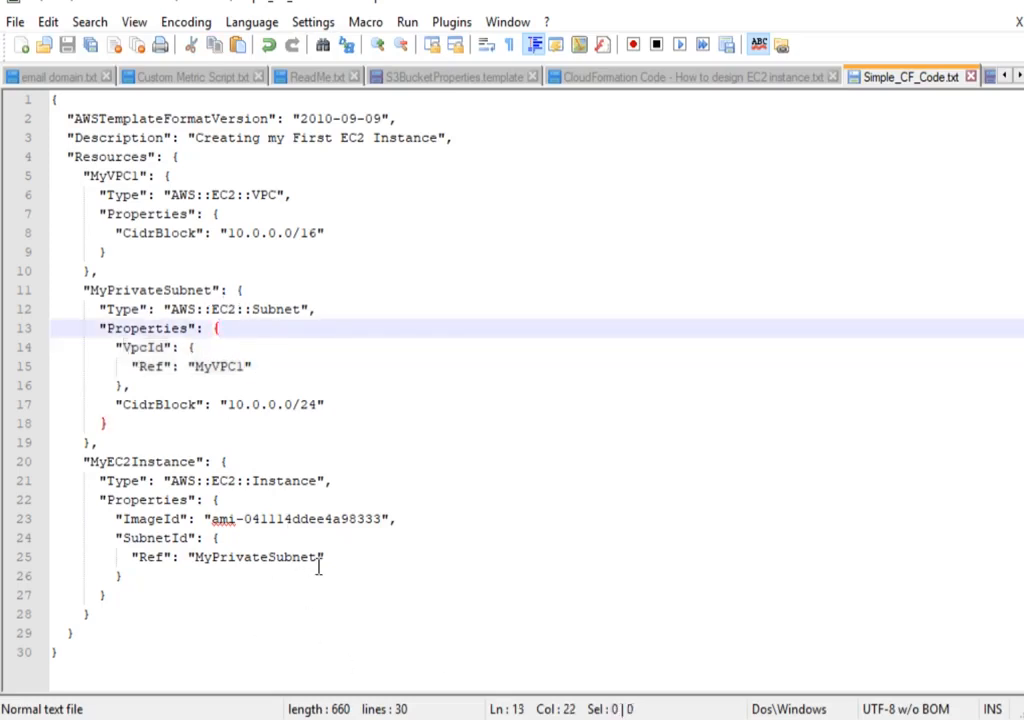
drag(115, 463, 153, 457)
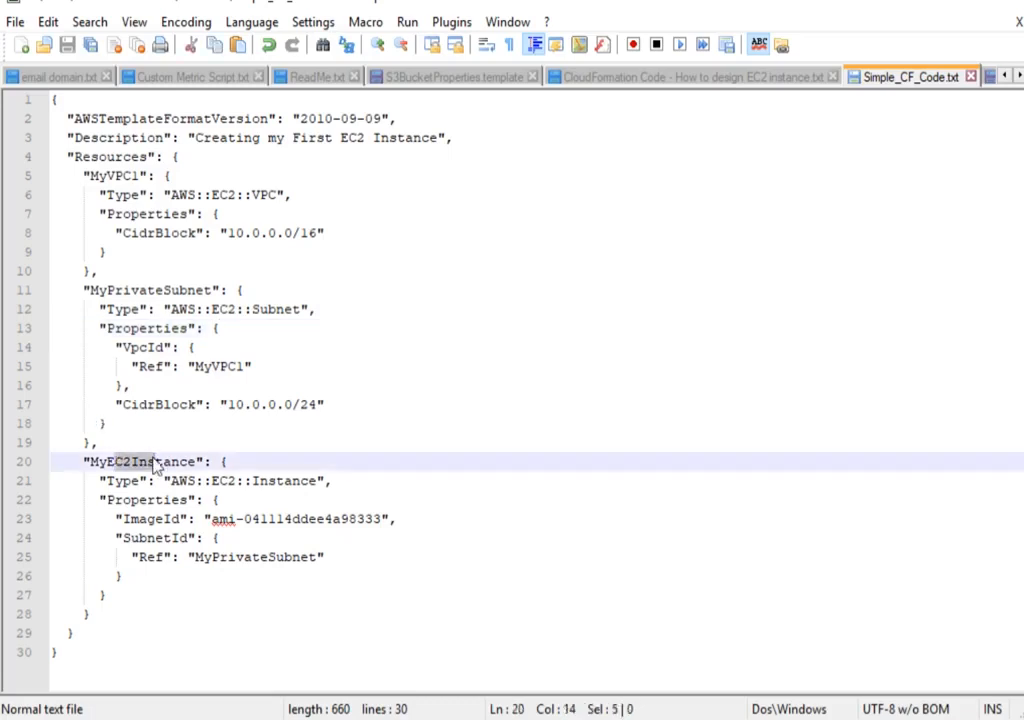
drag(320, 404, 229, 387)
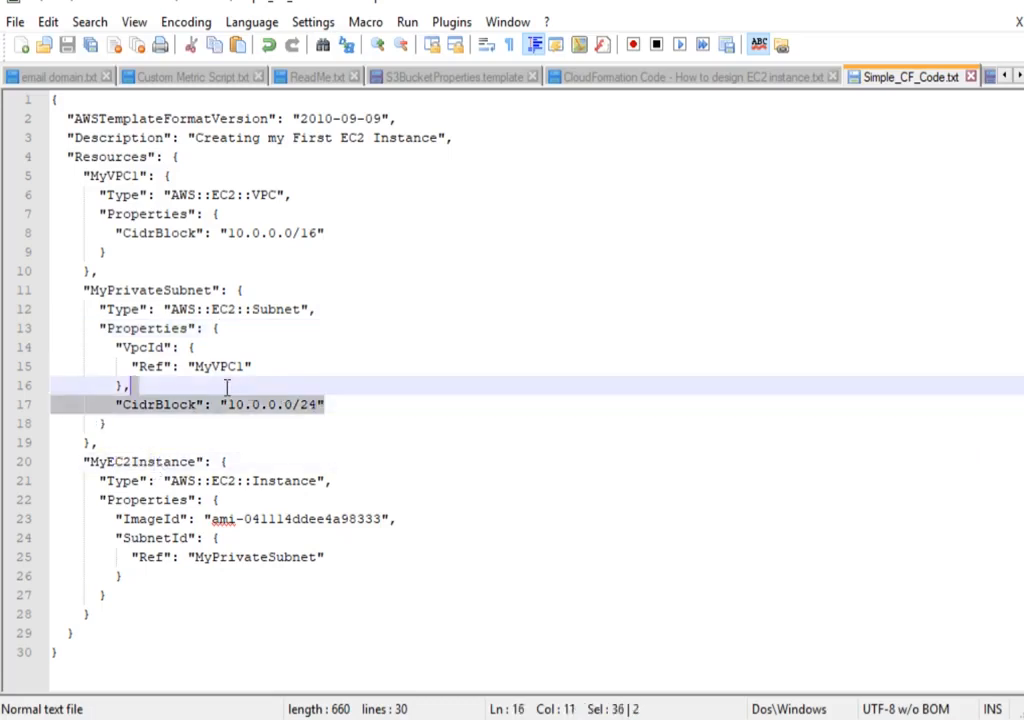
Highlight MyPrivateSubnet's CidrBlock value "10.0.0.0/24" in Simple_CF_Code.txt and switch back to the AWS console.
click(295, 406)
drag(324, 404, 220, 404)
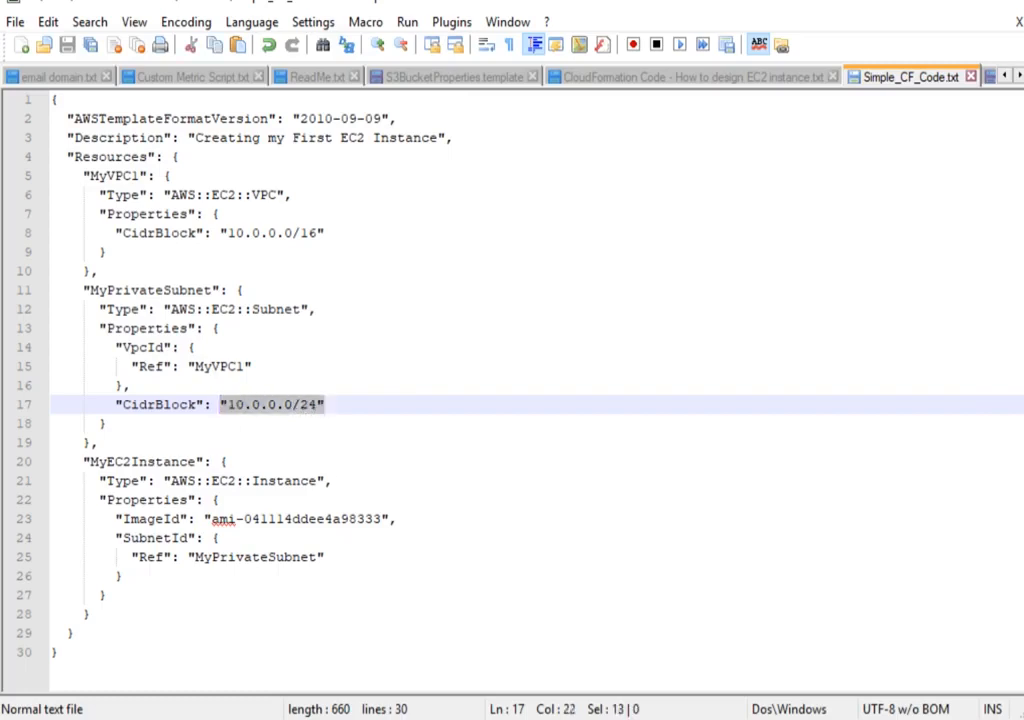
key(alt+Tab)
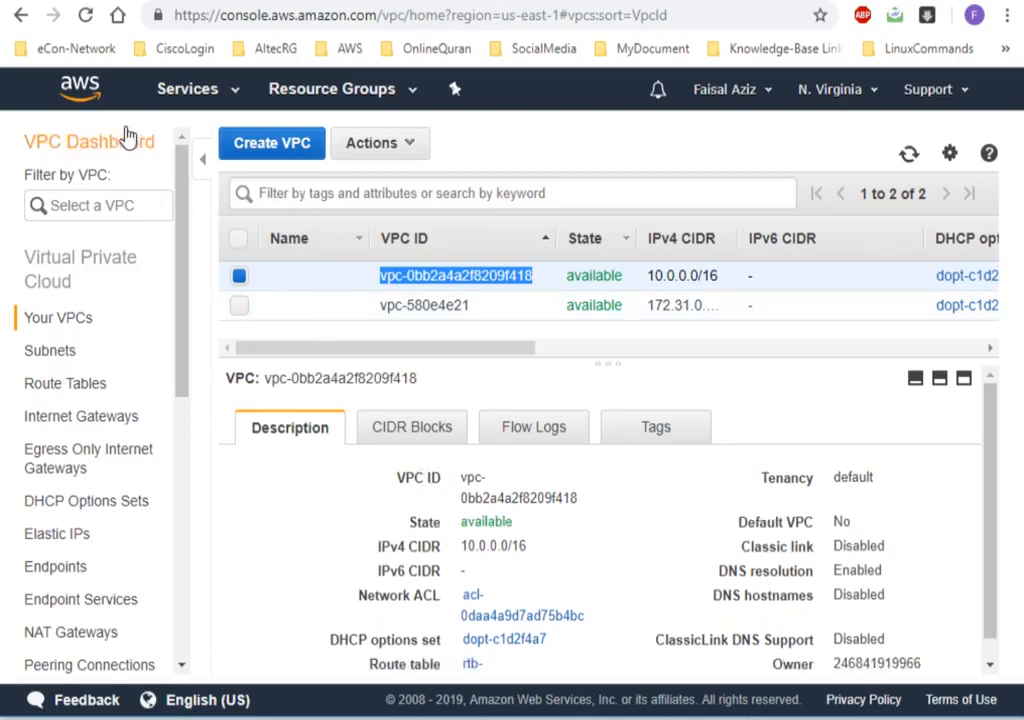
Open the EC2 console from the VPC console and list the running instances.
click(176, 89)
click(60, 224)
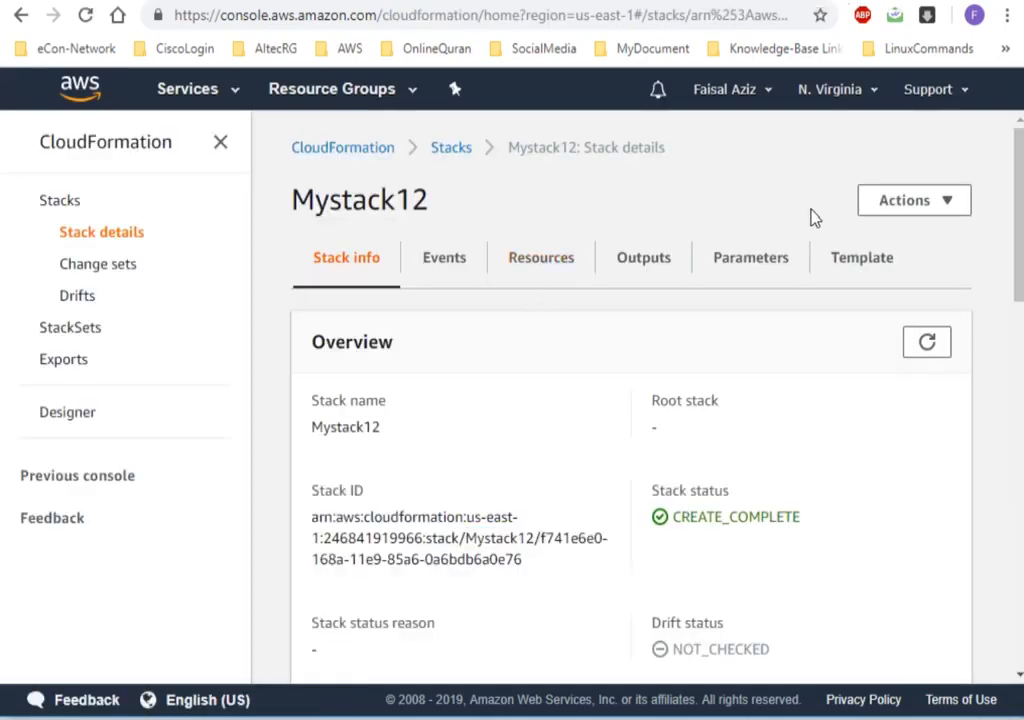
click(903, 203)
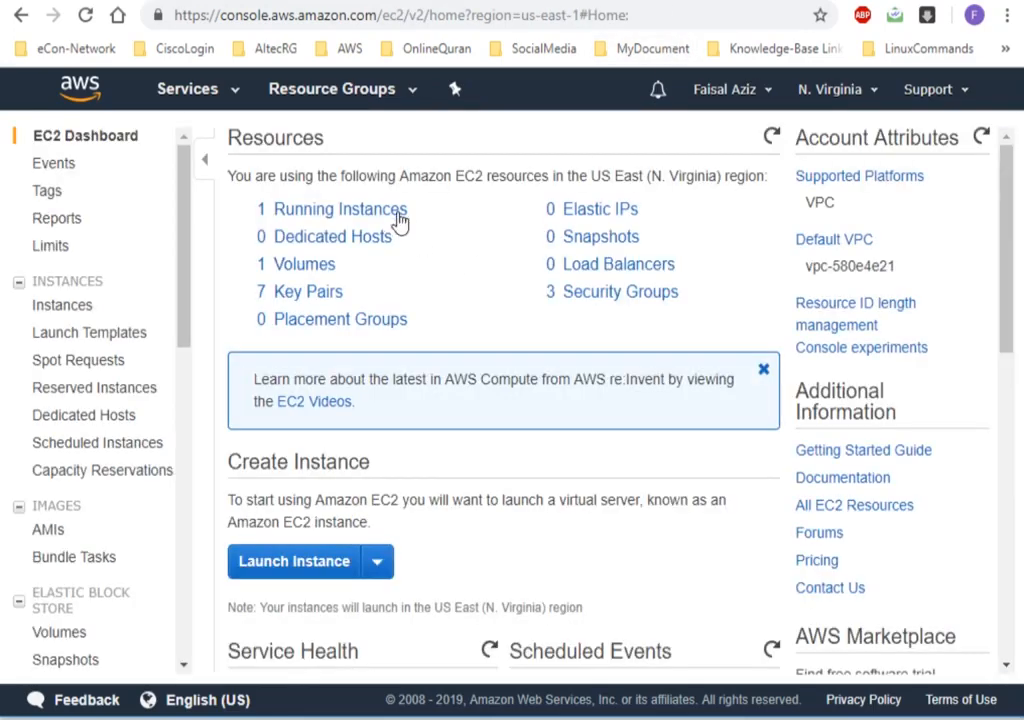
click(399, 221)
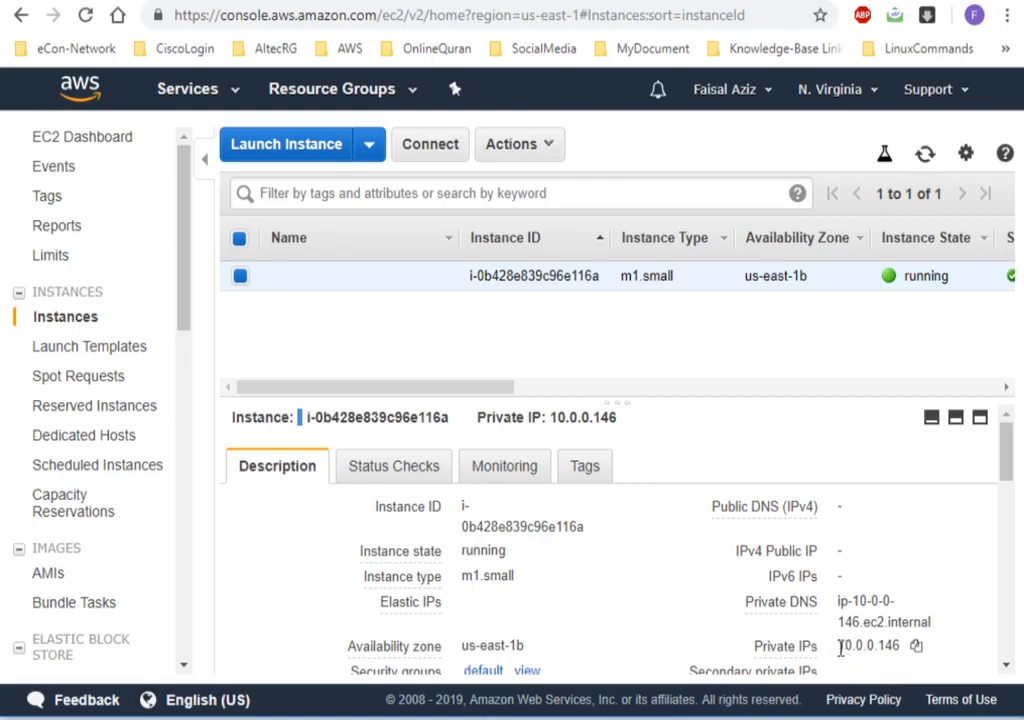
Examine the running EC2 instance's private IP, AMI ID, VPC ID and subnet ID in its description.
drag(843, 647, 914, 647)
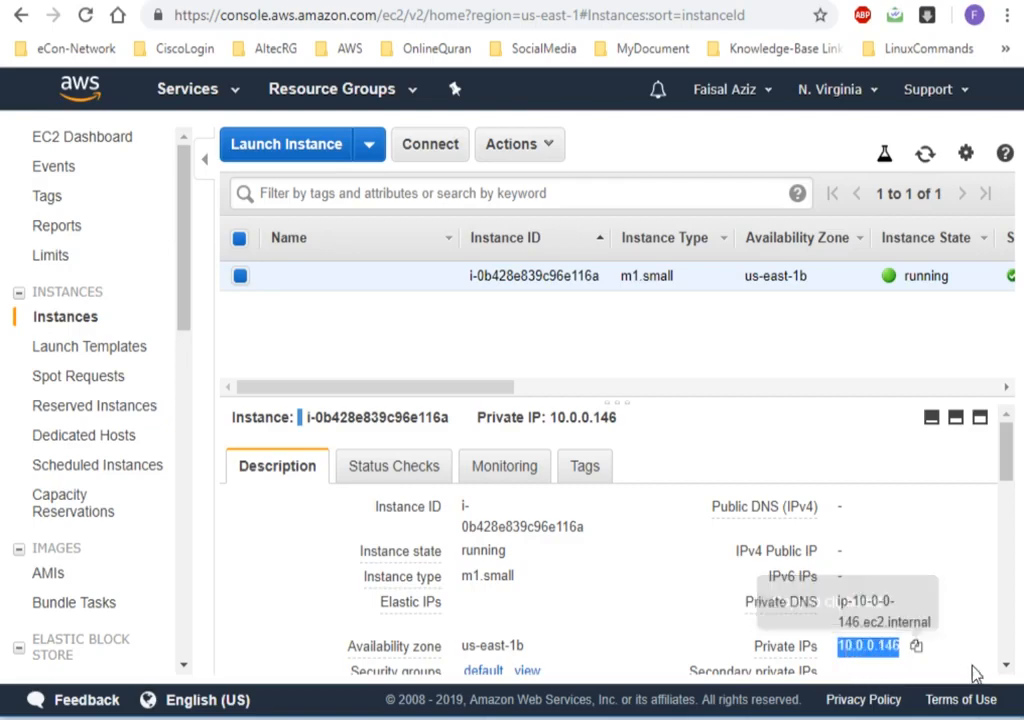
scroll(1008, 665, down, 2)
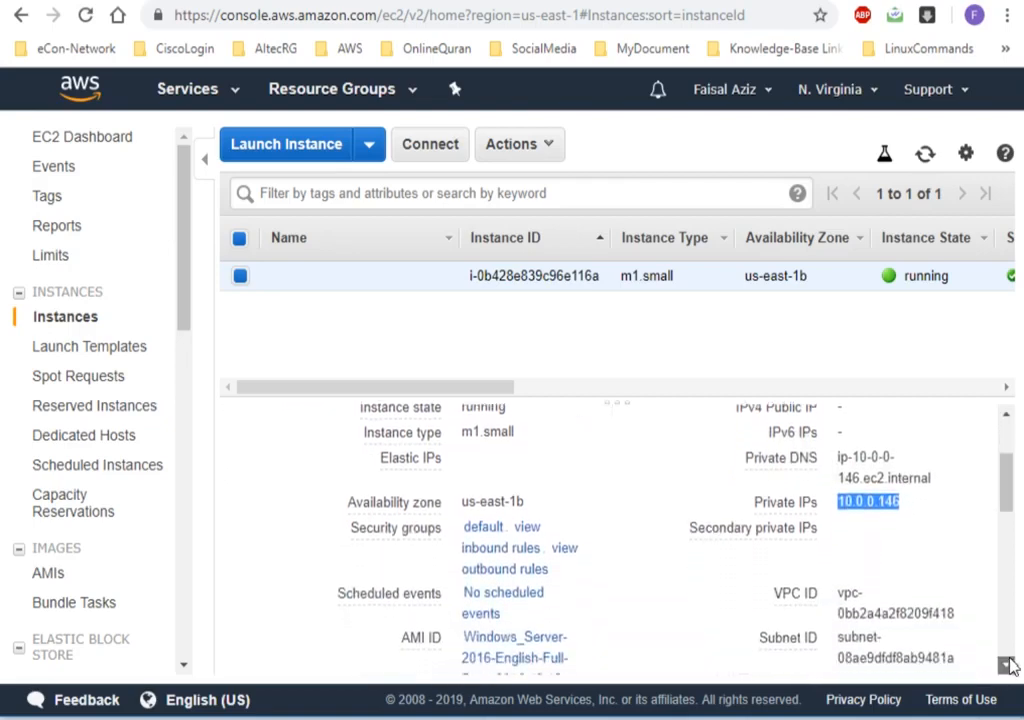
click(1008, 665)
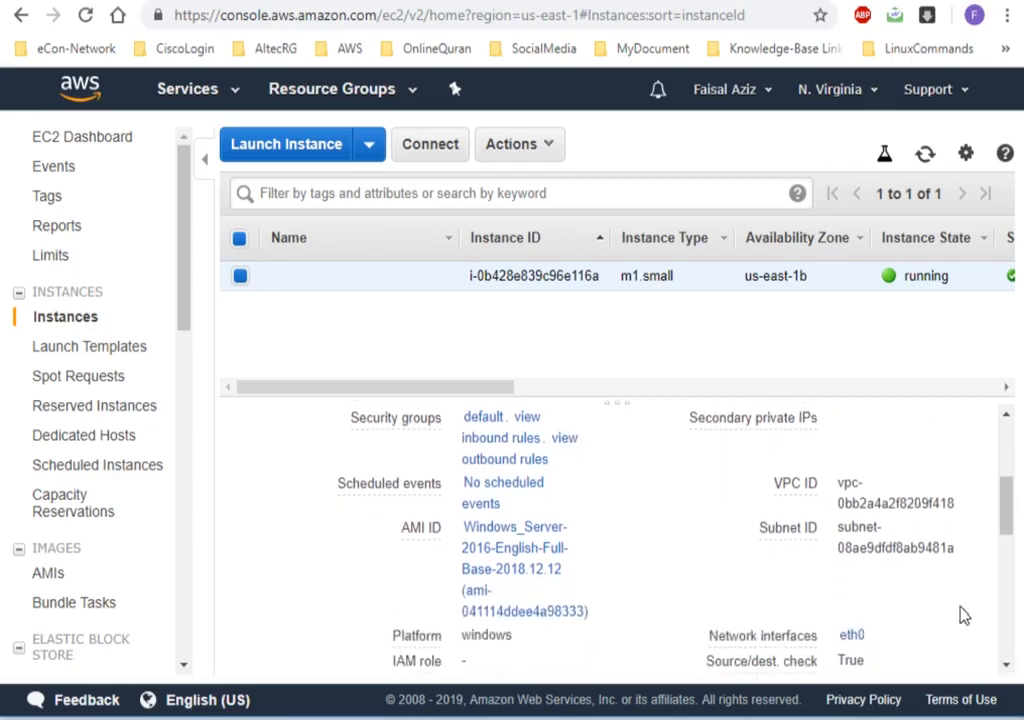
mouse_move(798, 483)
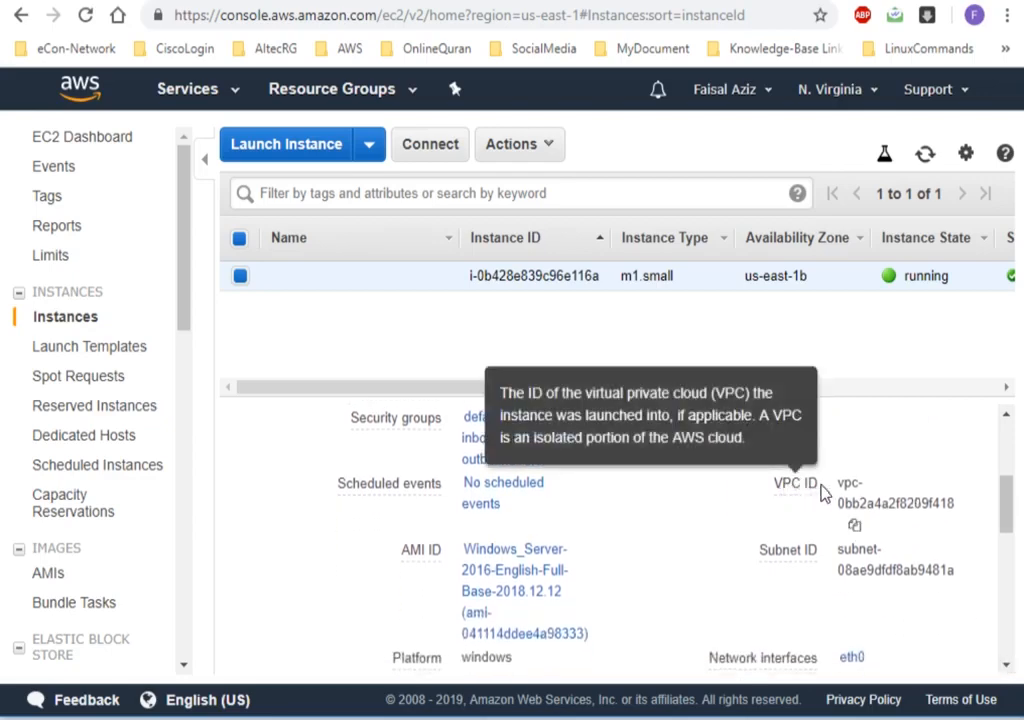
drag(955, 503, 929, 506)
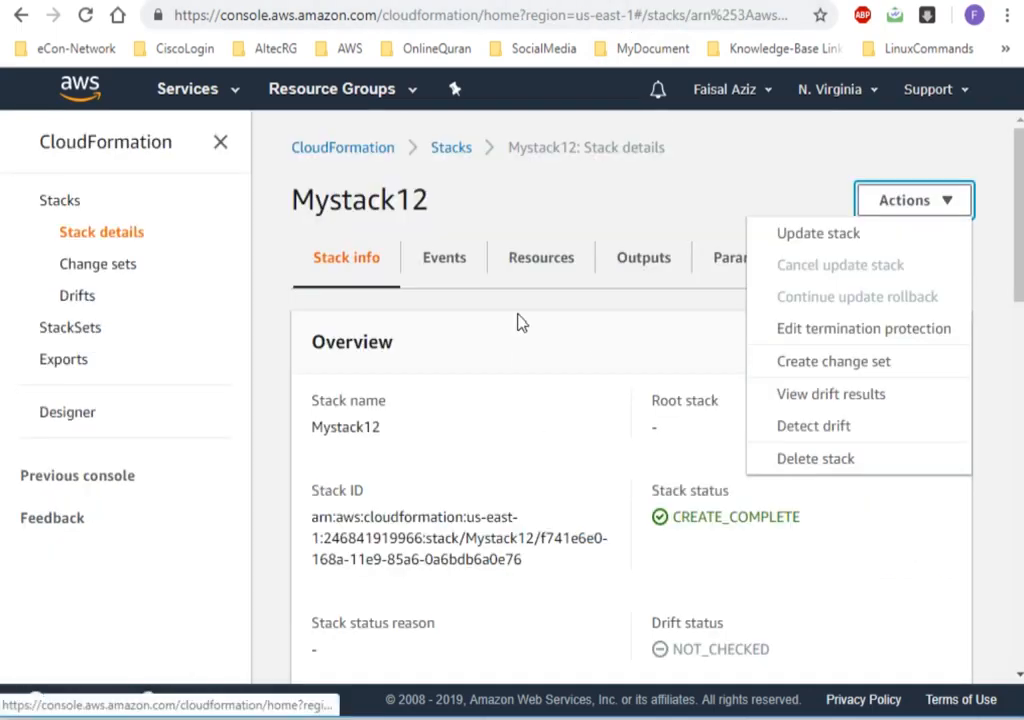
Display Mystack12's template in CloudFormation and highlight its code from the opening brace to the MyPrivateSubnet reference.
click(537, 185)
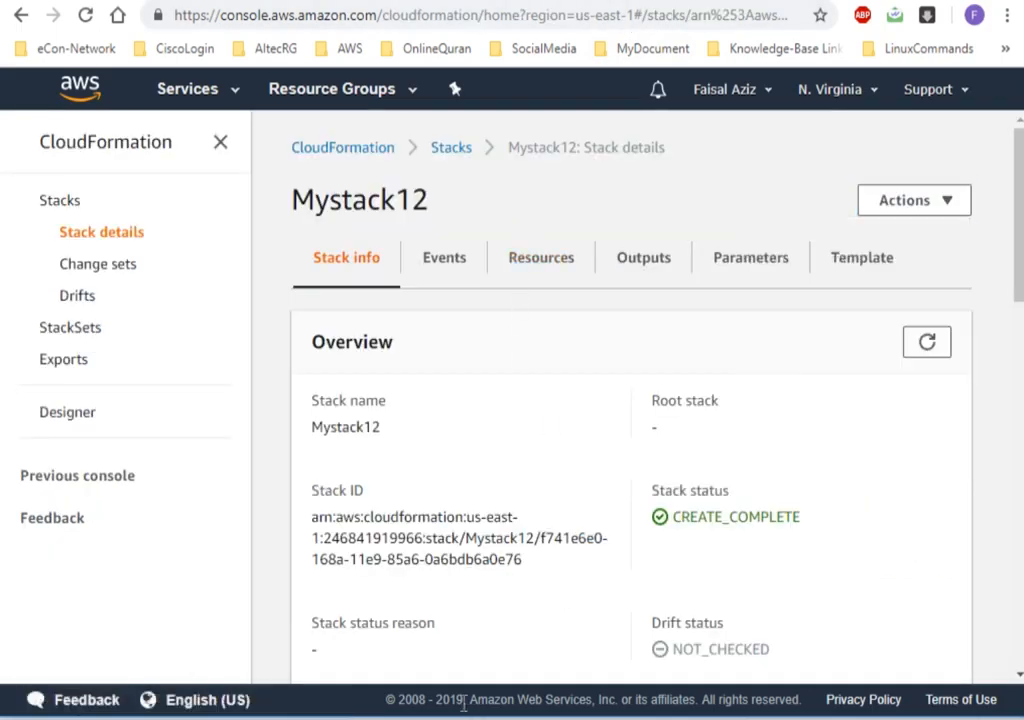
click(500, 718)
key(alt+Tab)
click(858, 262)
drag(1019, 375, 1019, 530)
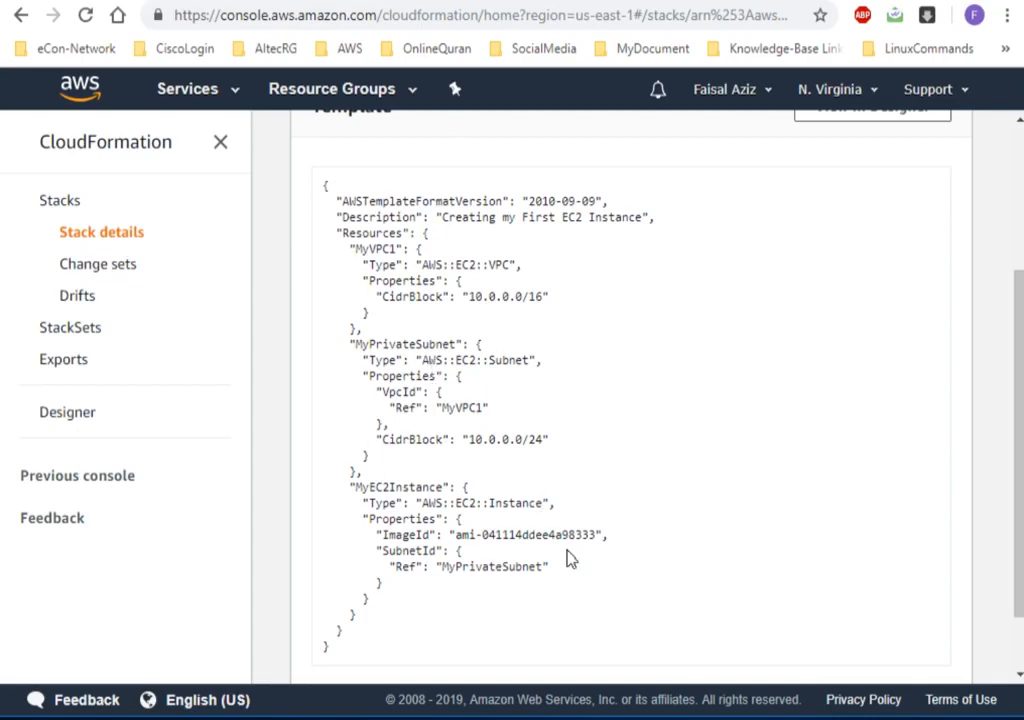
drag(560, 574, 325, 186)
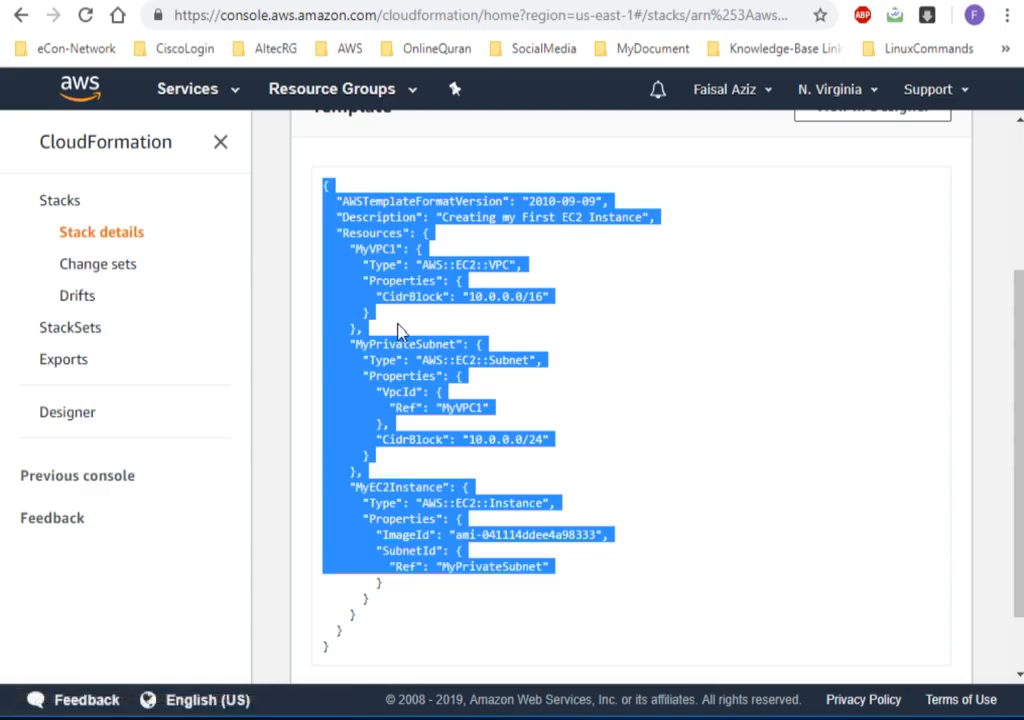
Select Mystack12 in the CloudFormation stack list, and examine its available actions and the list of AWS regions.
click(62, 204)
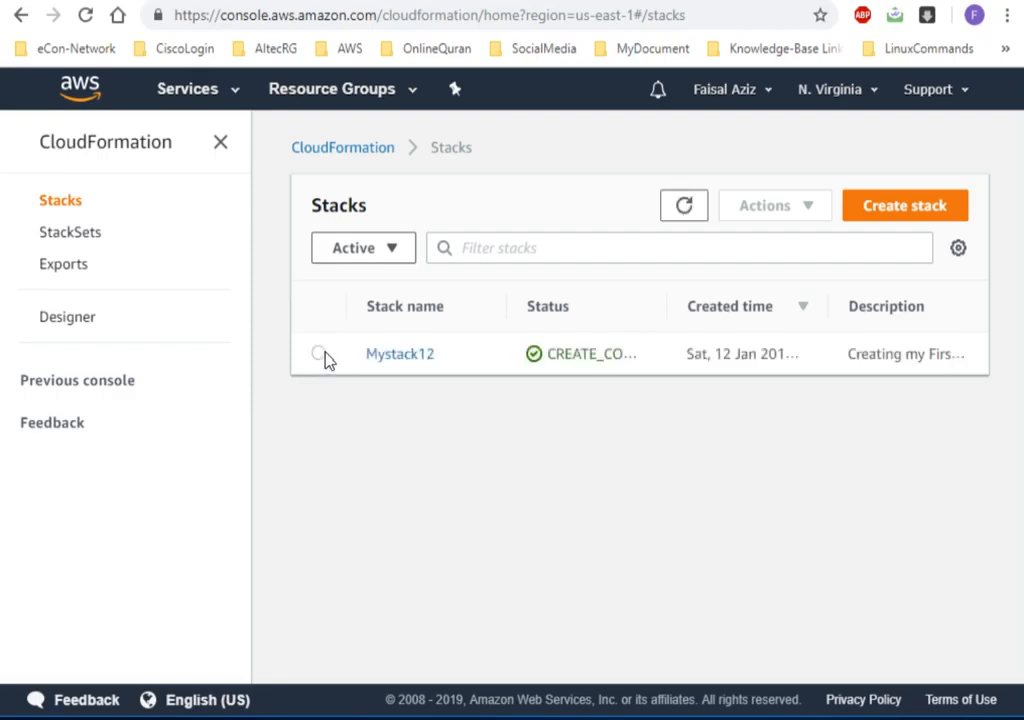
click(321, 355)
click(778, 210)
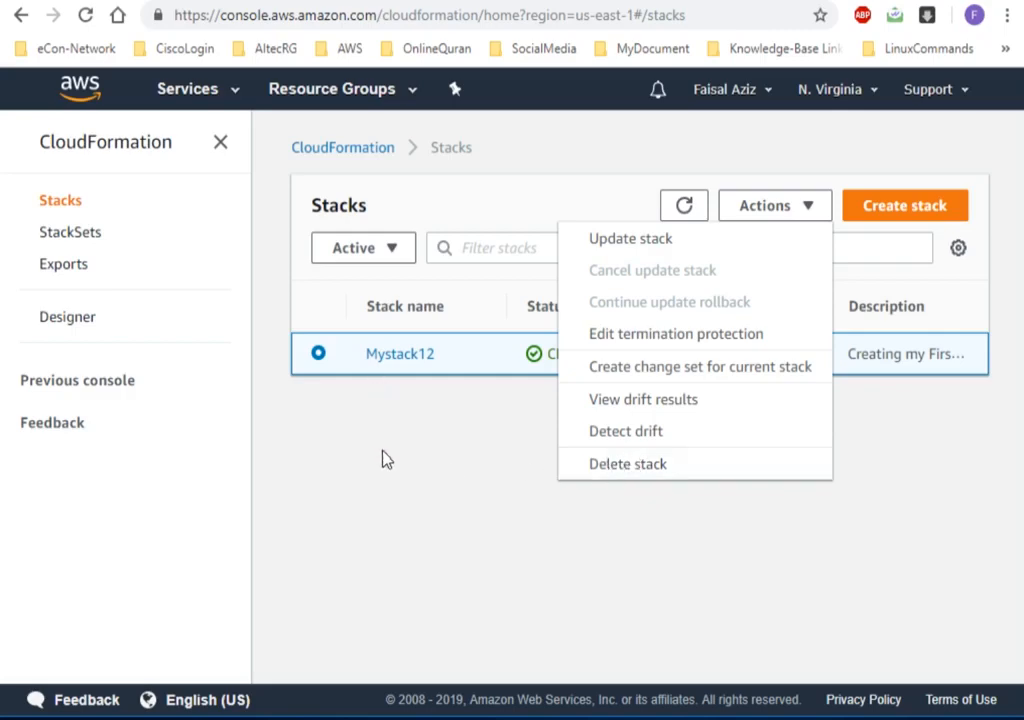
click(845, 94)
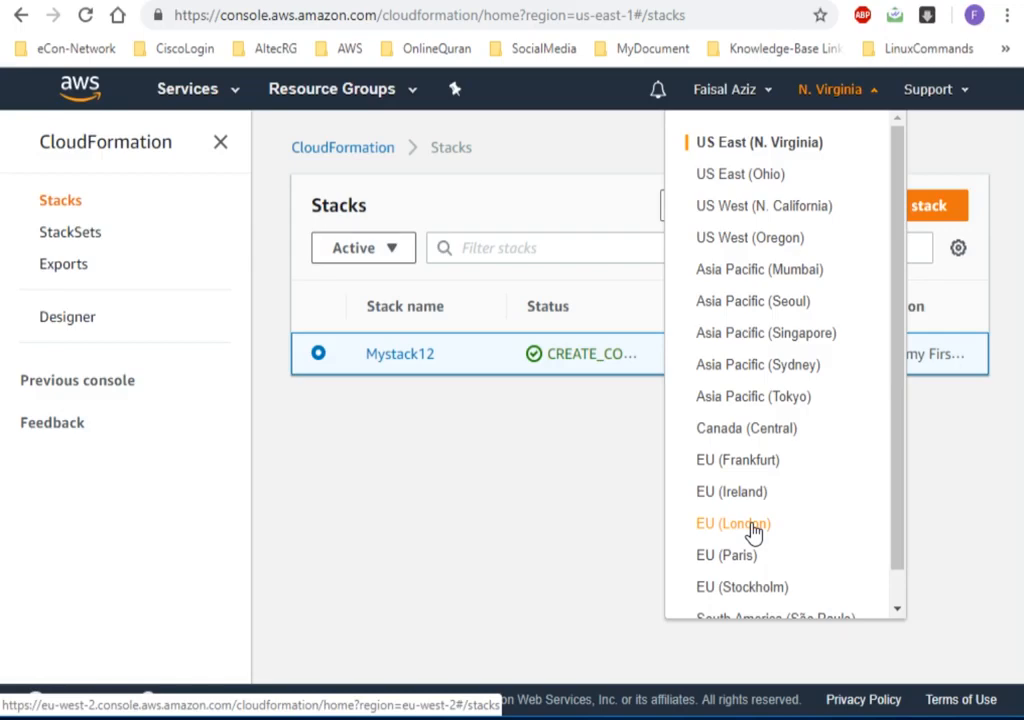
click(551, 528)
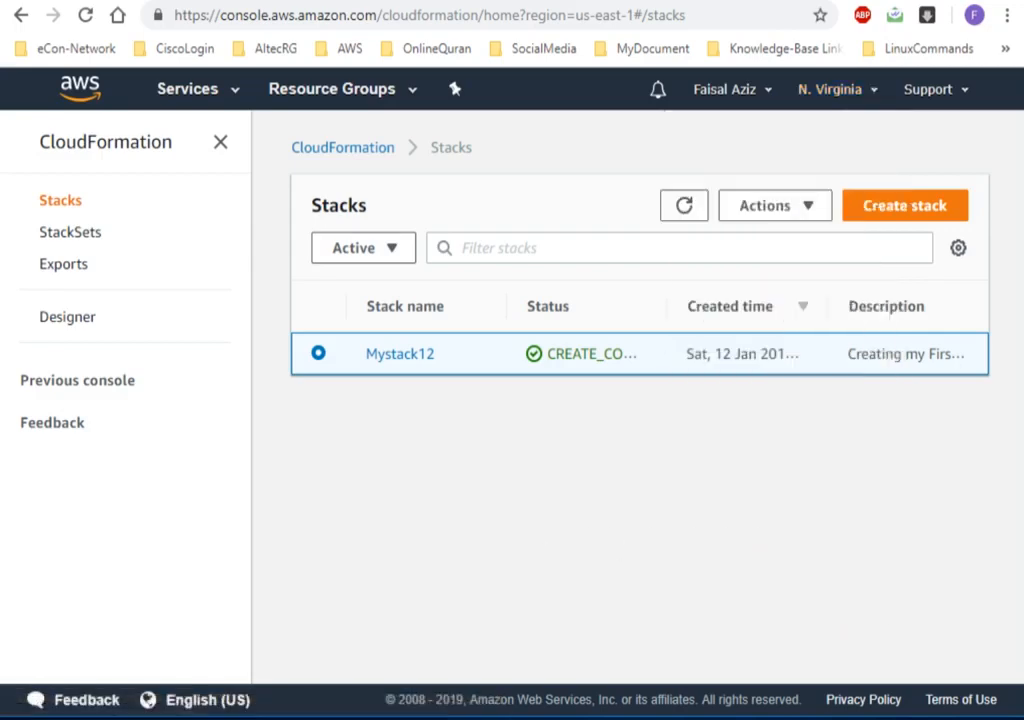
Delete the Mystack12 stack, confirm the deletion and dismiss the notification.
key(alt+Tab)
key(alt+Tab)
click(760, 212)
click(652, 471)
click(750, 519)
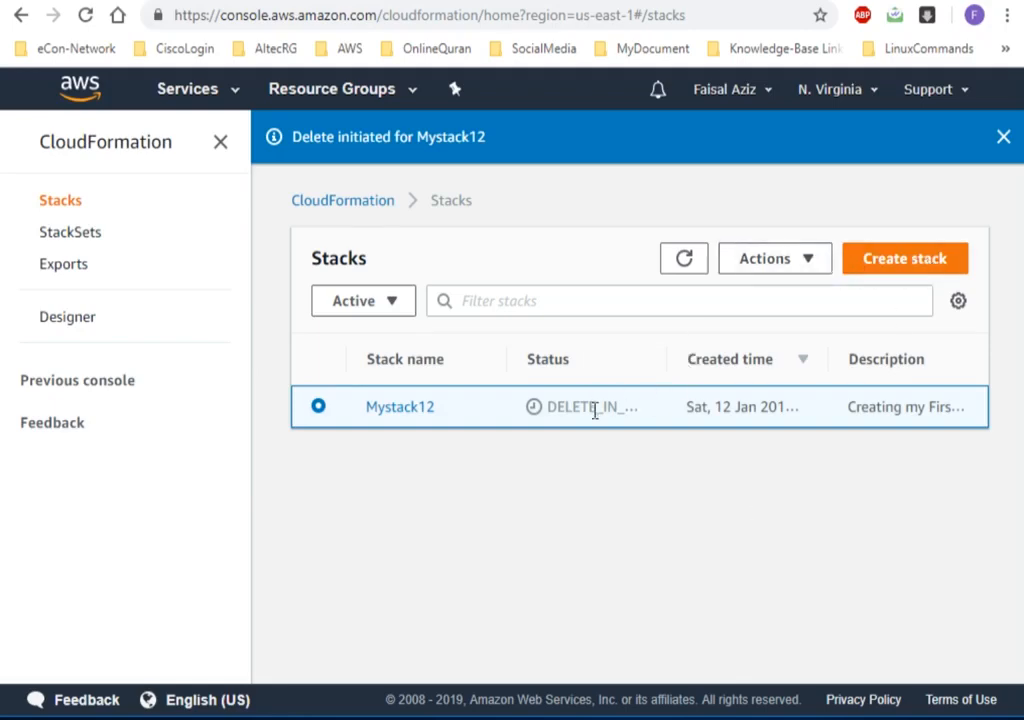
click(1003, 140)
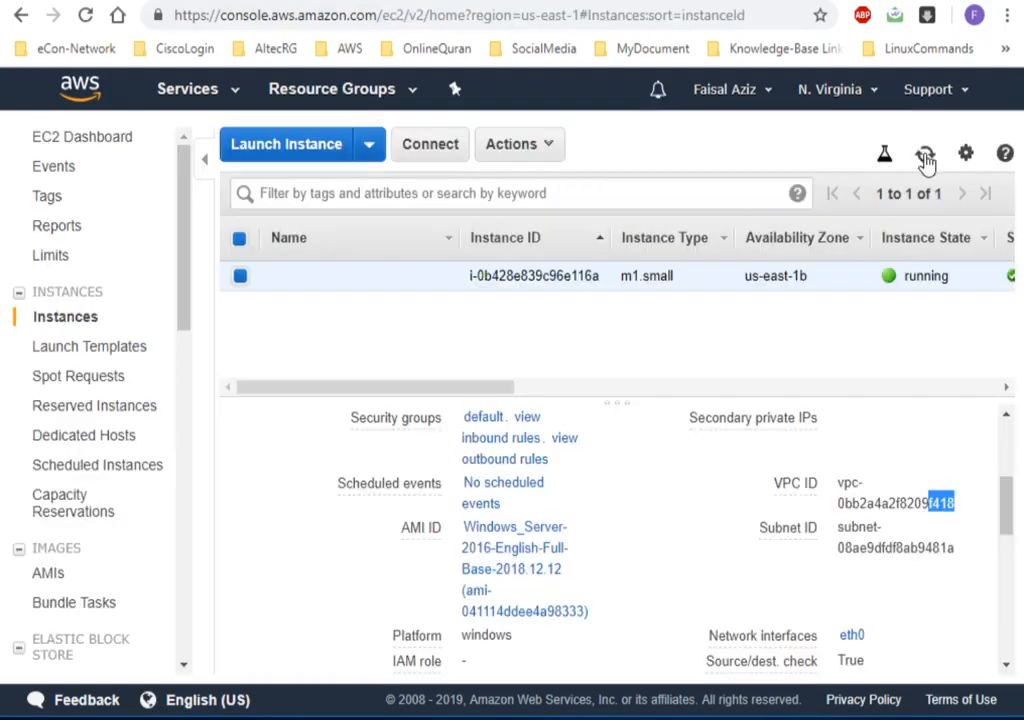
Refresh the EC2 instance list to check the instance's state, and open and refresh the VPC list to check the 10.0.0.0/16 VPC.
click(925, 156)
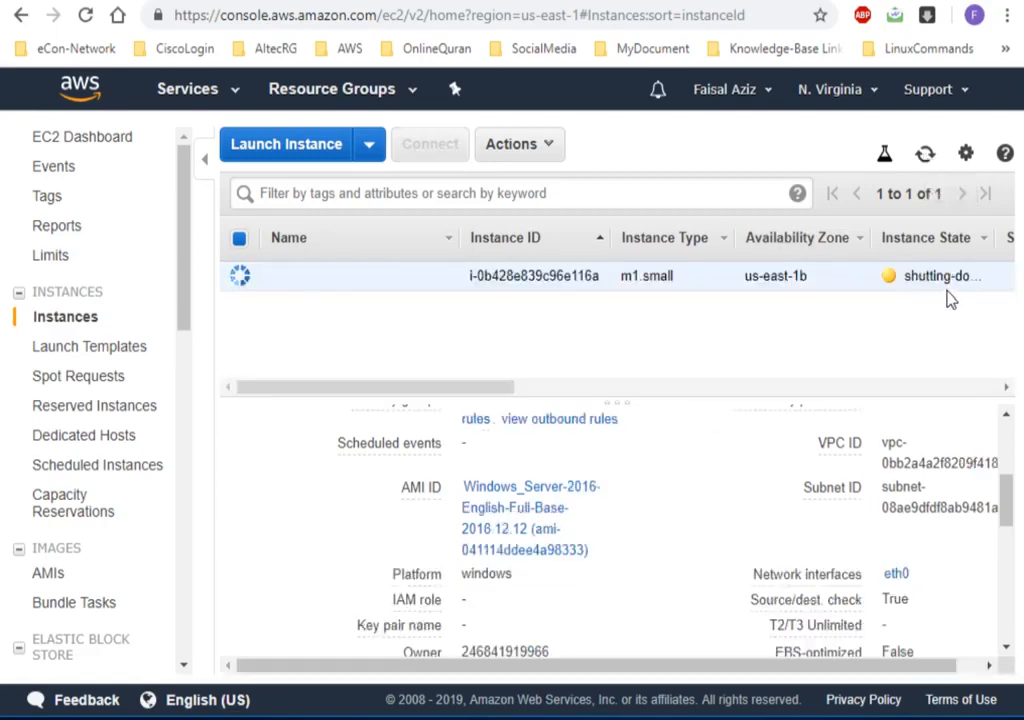
click(187, 89)
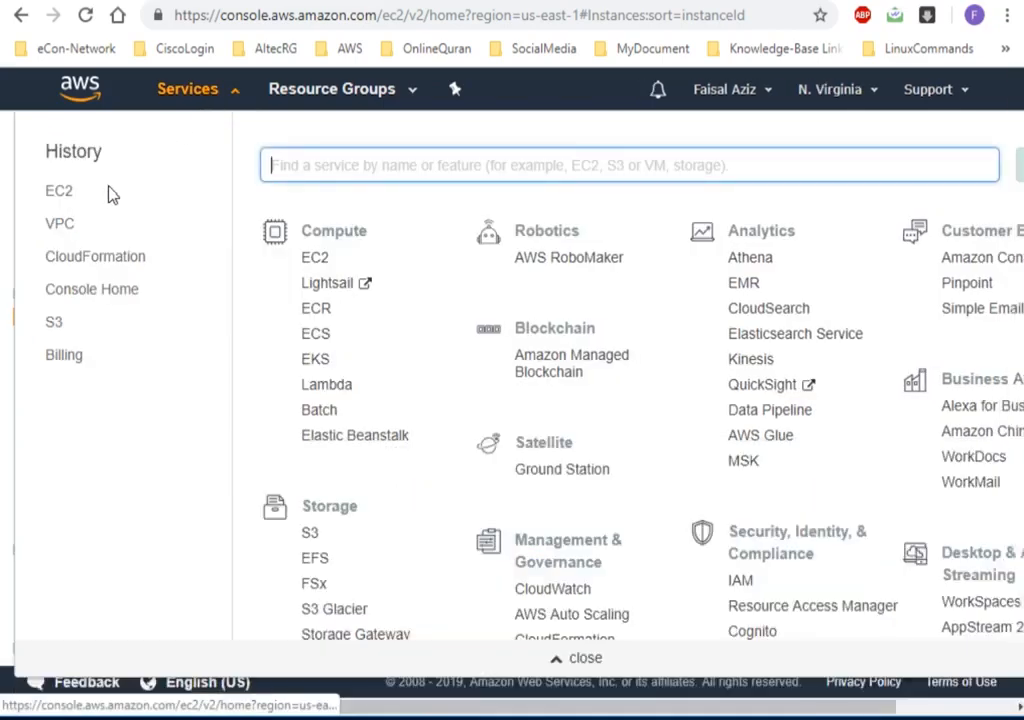
click(62, 225)
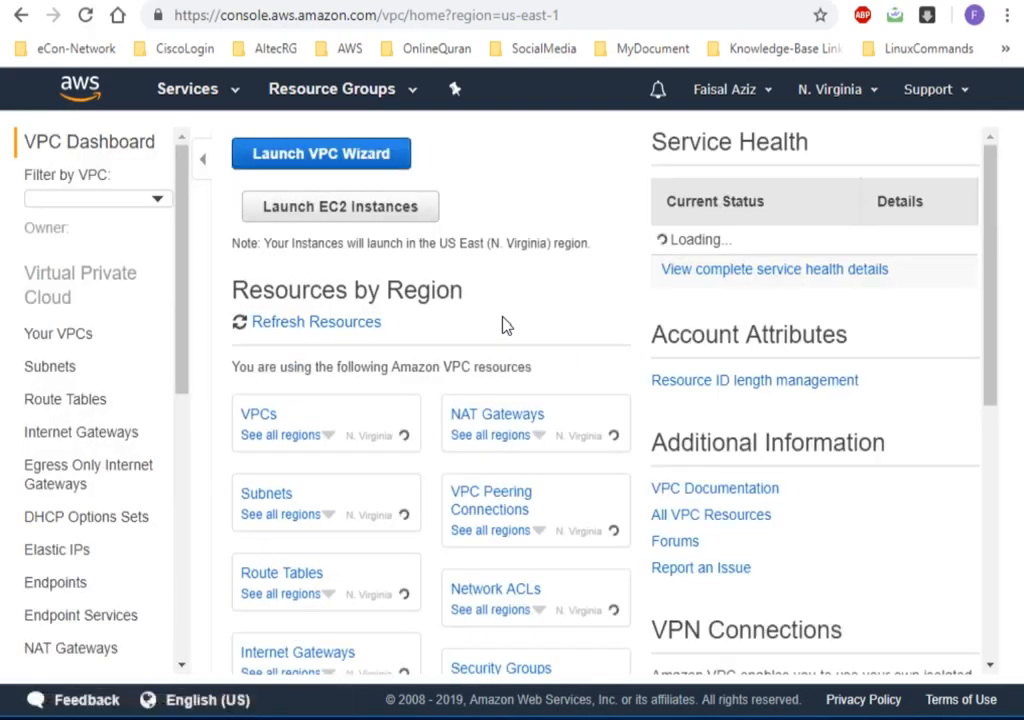
click(63, 341)
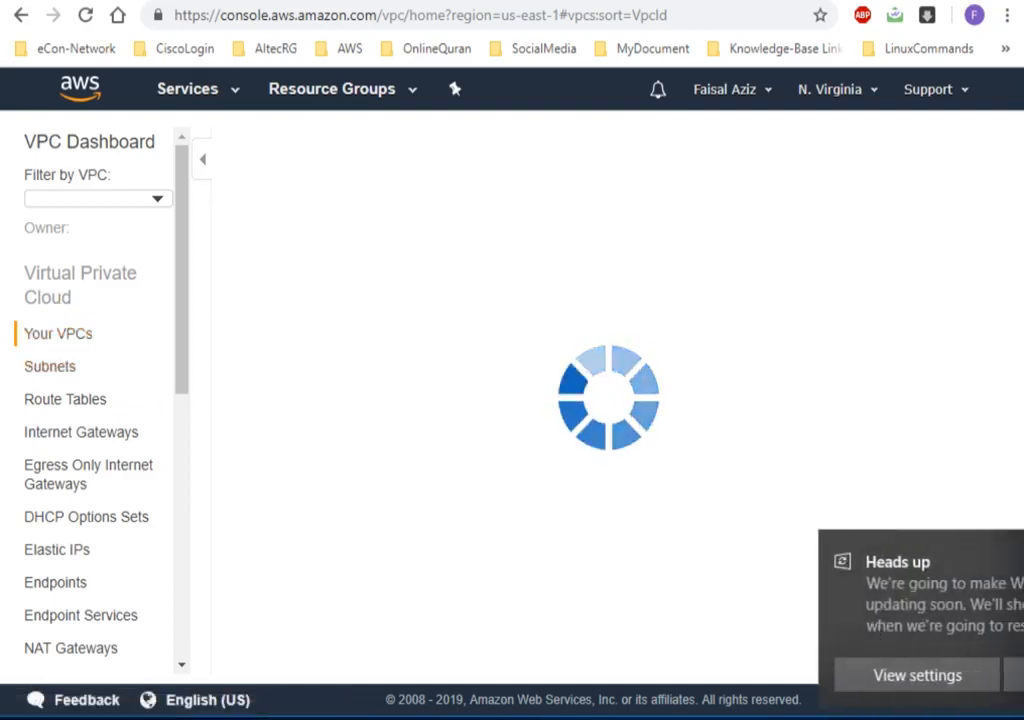
right_click(1021, 428)
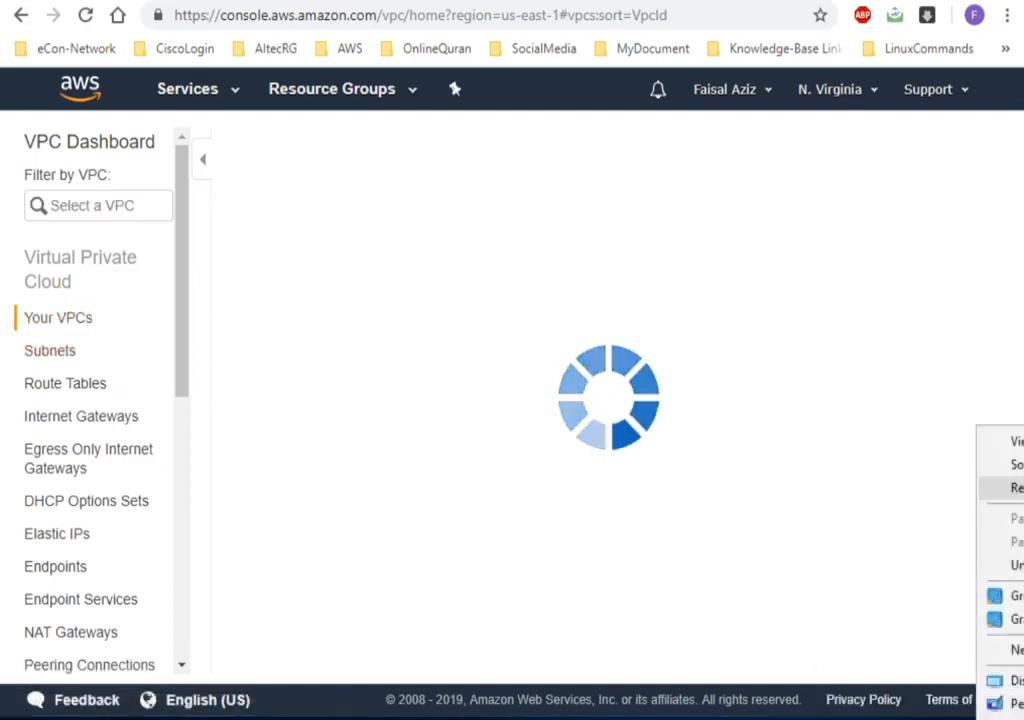
click(1020, 488)
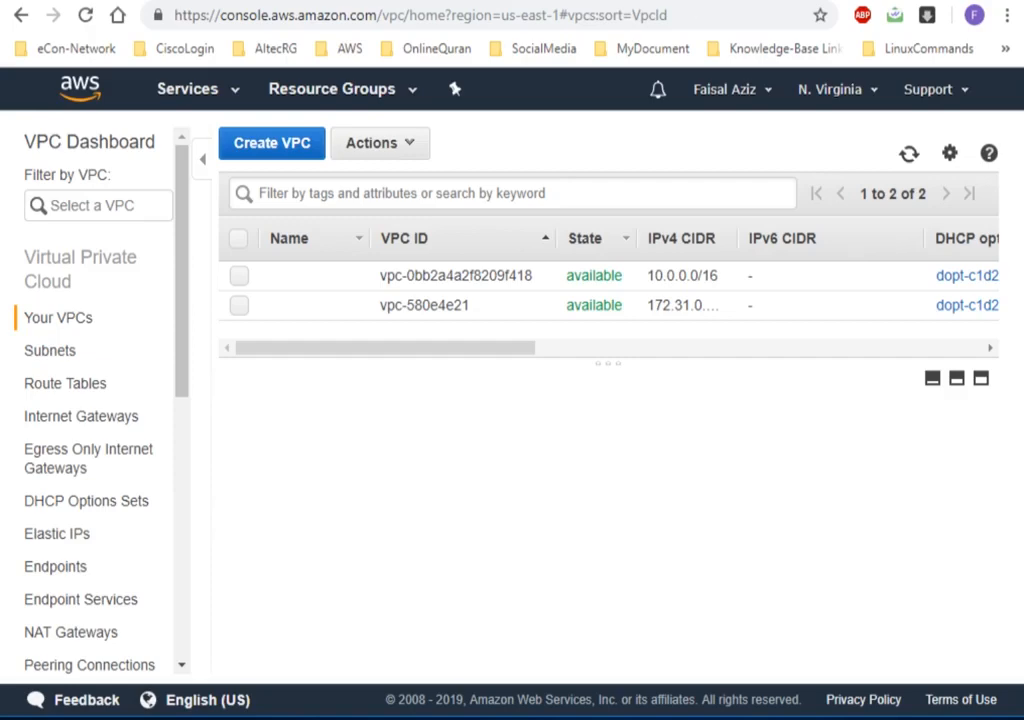
click(910, 158)
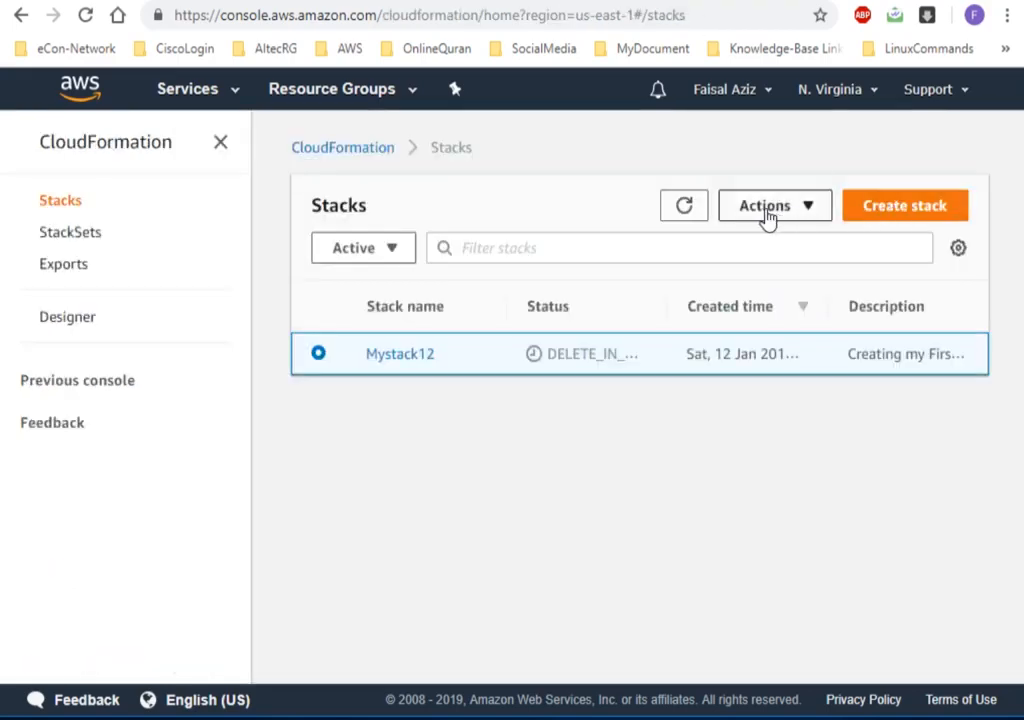
Refresh the CloudFormation stack list and the VPC list again to check the progress of Mystack12's deletion.
click(700, 207)
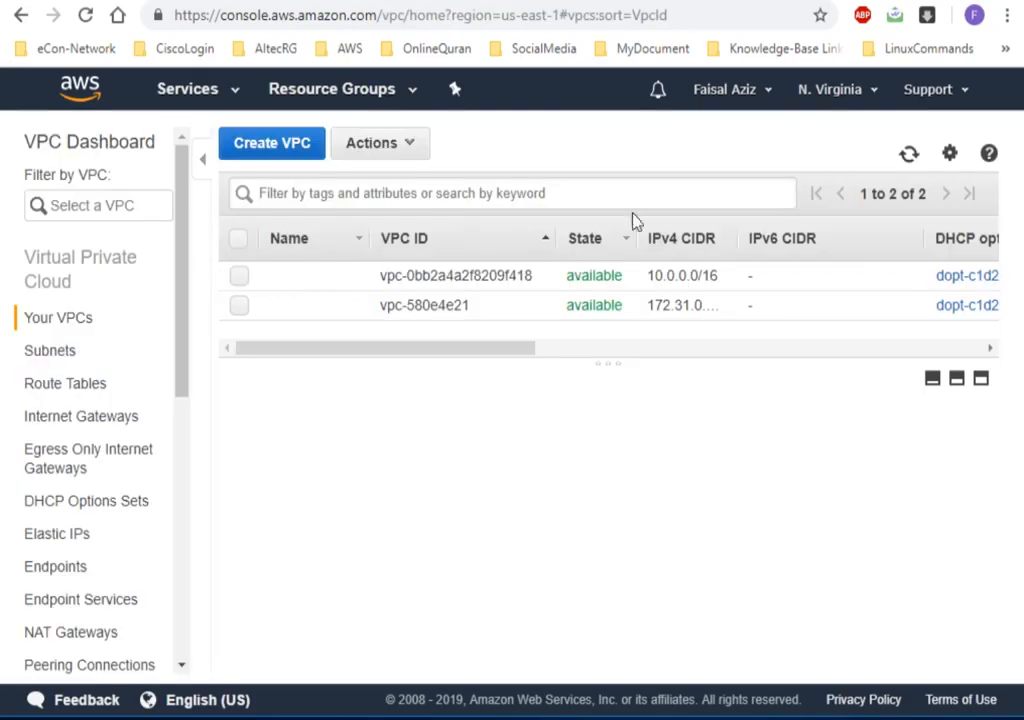
click(906, 157)
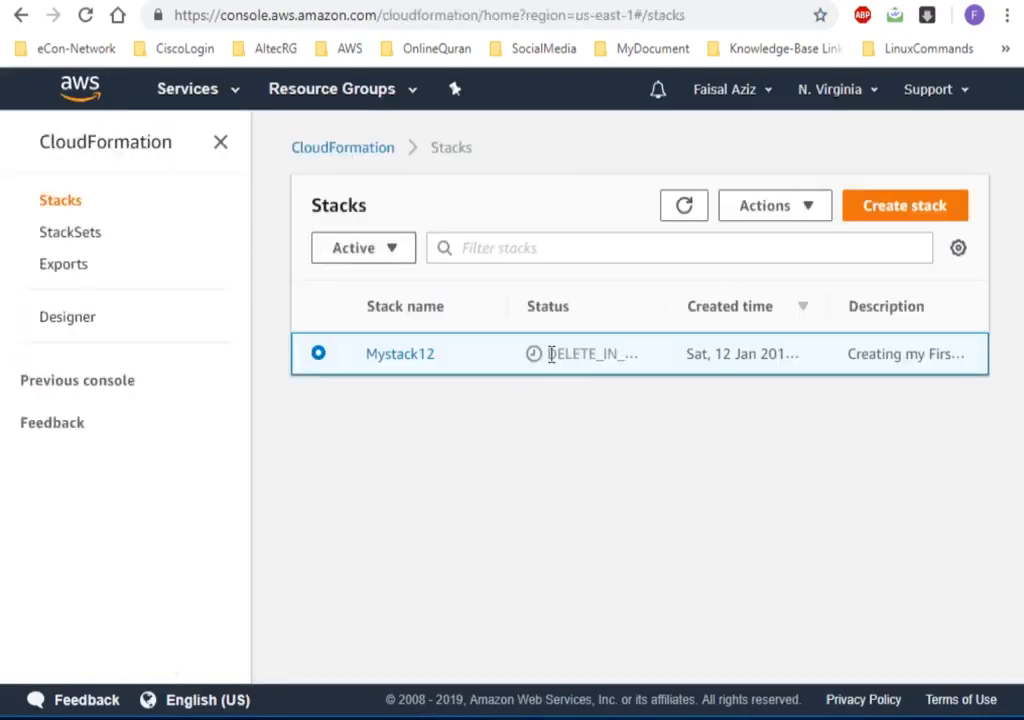
click(688, 213)
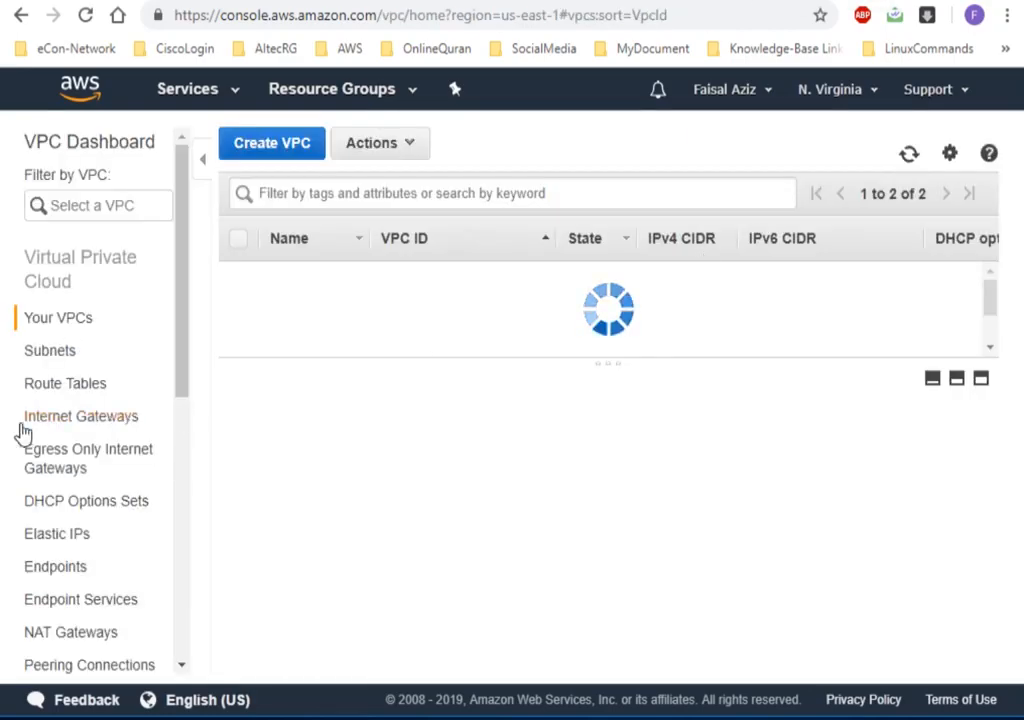
Open the EC2 console from the VPC console and check the computer's network connection while the page loads.
click(200, 92)
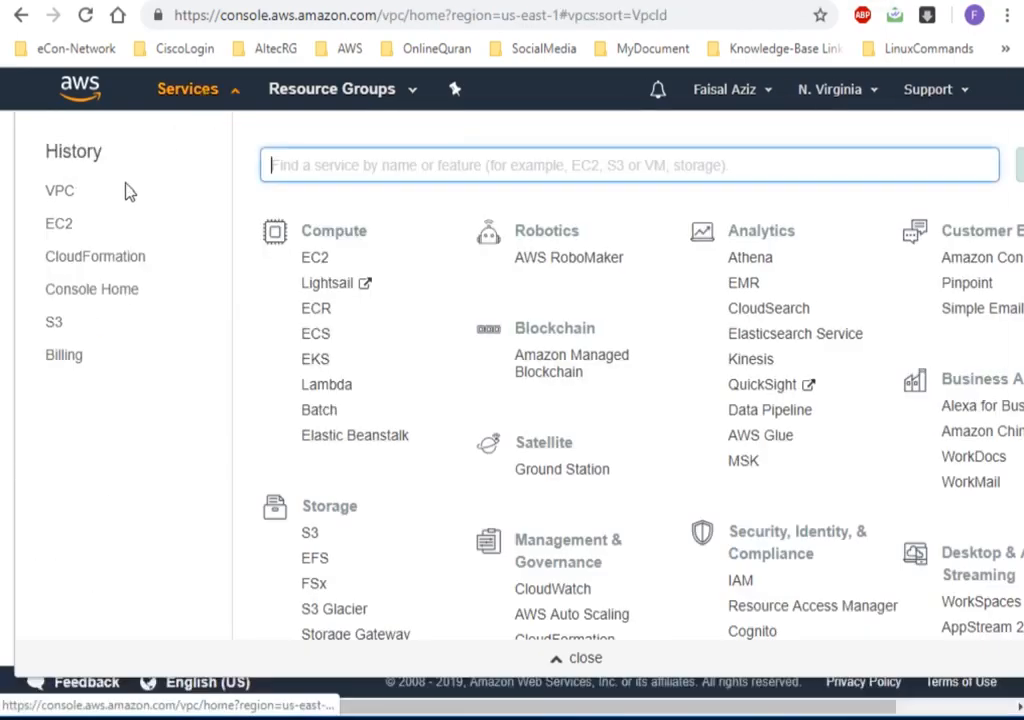
click(69, 234)
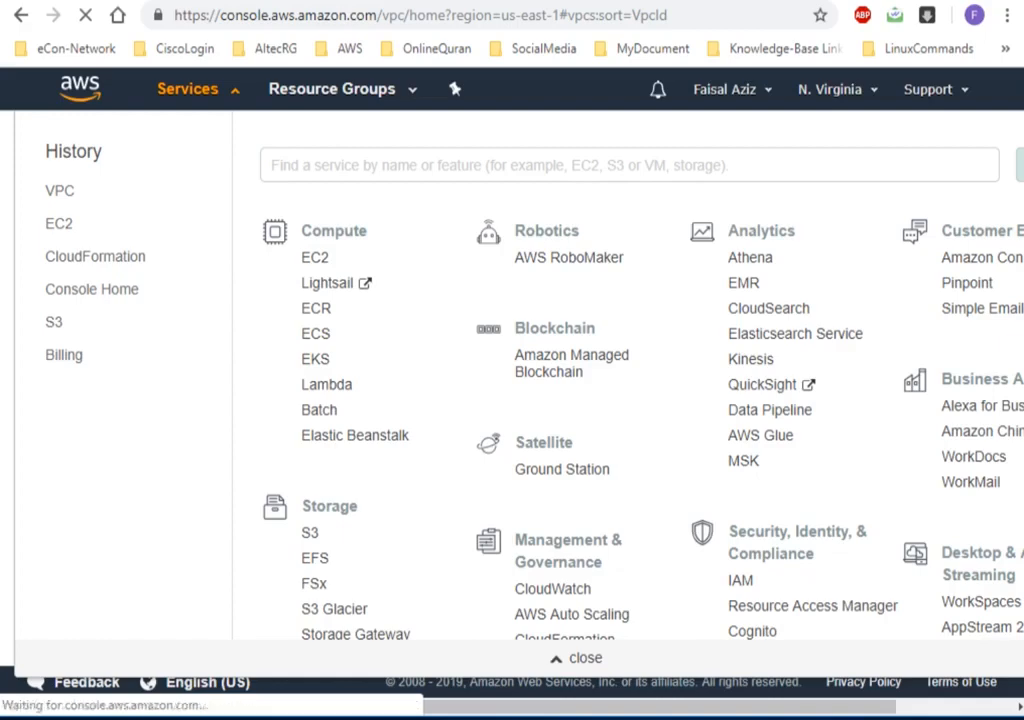
right_click(1021, 530)
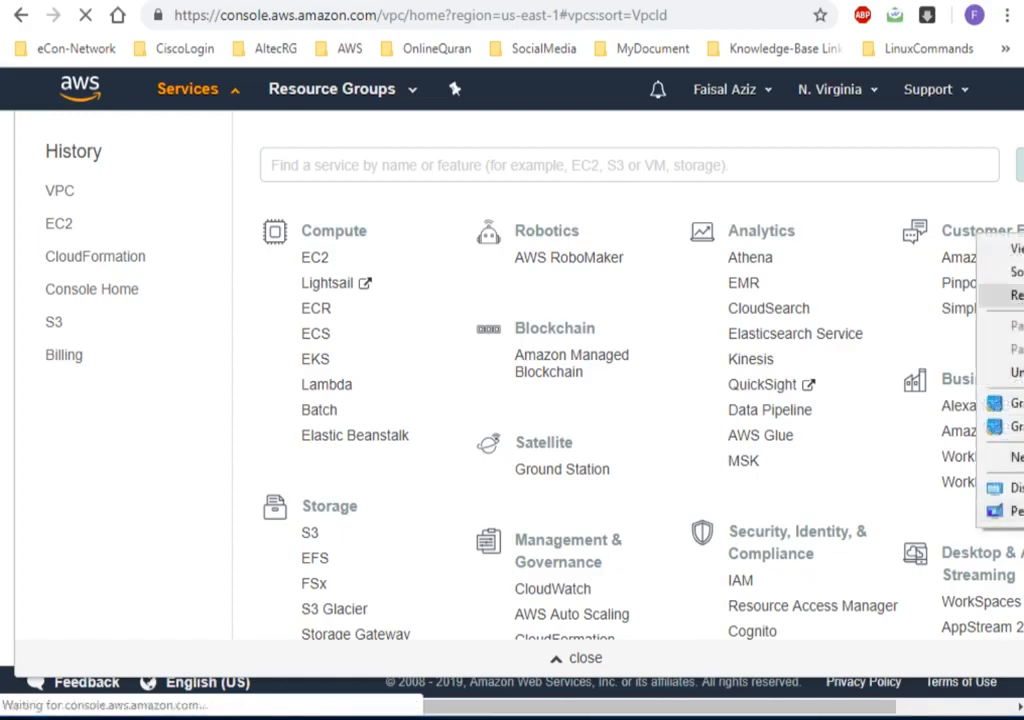
click(1018, 295)
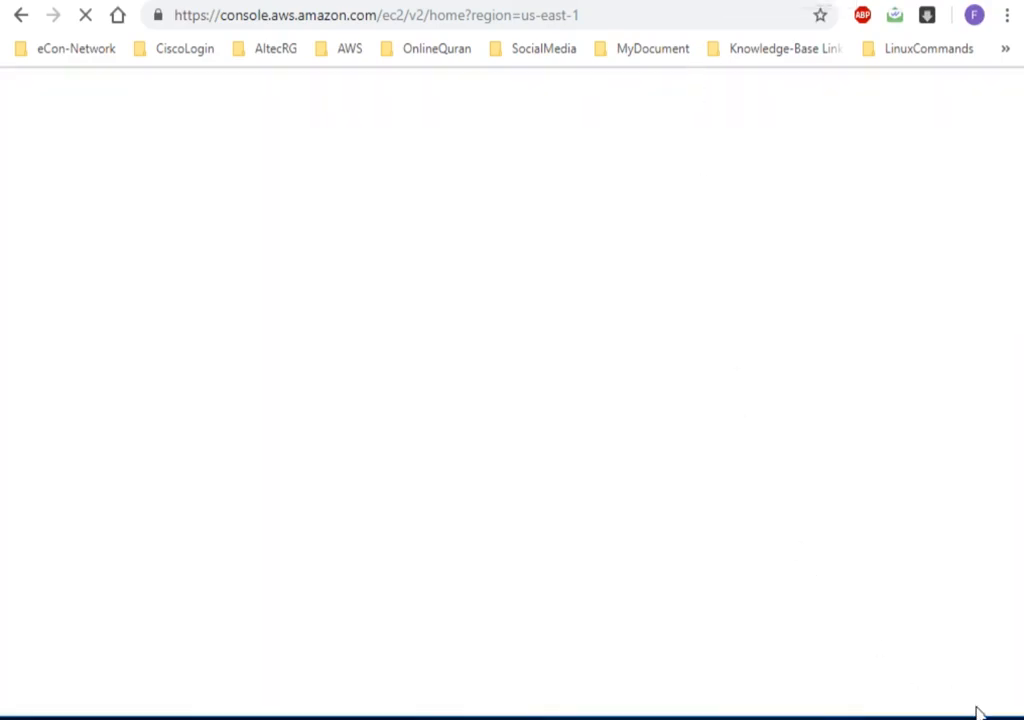
click(1020, 718)
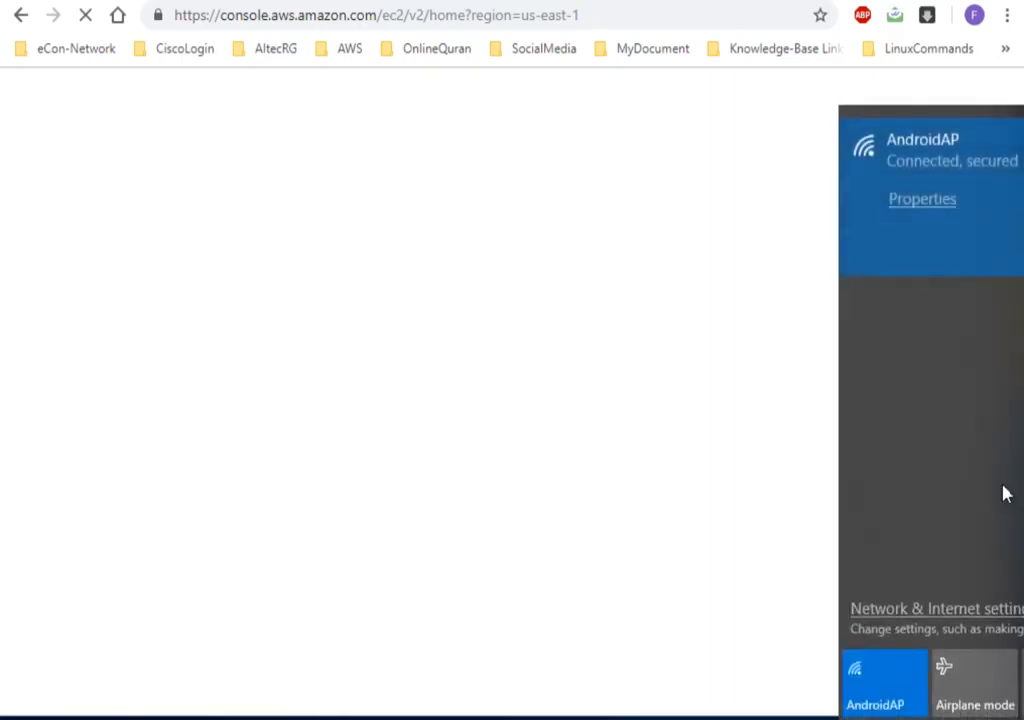
click(1021, 90)
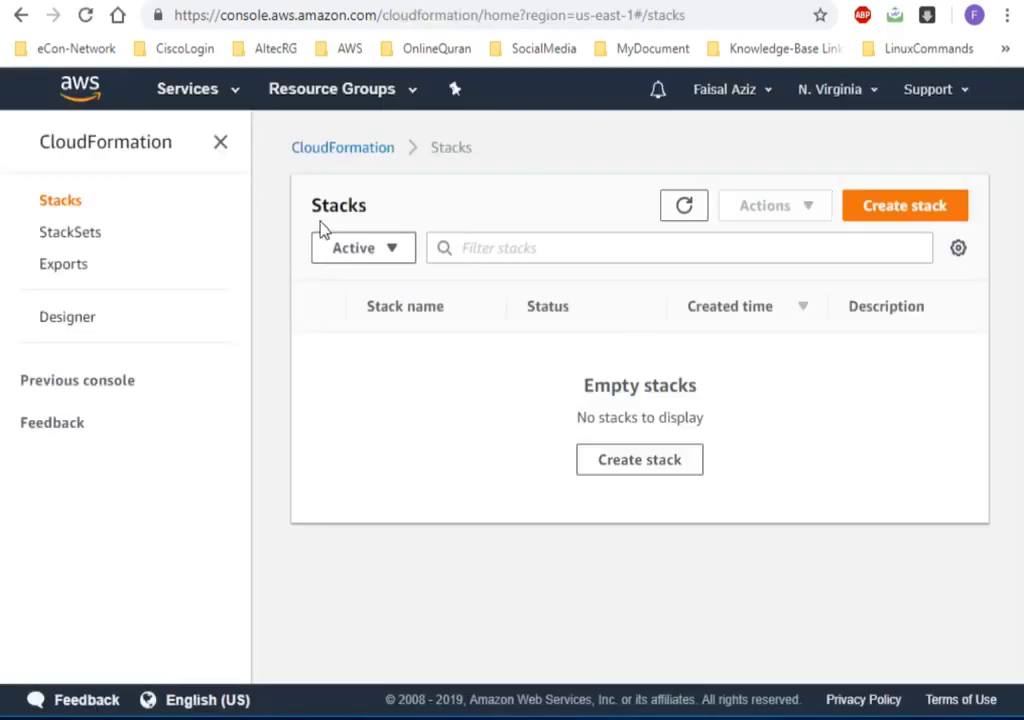
Refresh the CloudFormation stack list to check for remaining stacks, and reload the EC2 console page.
click(690, 213)
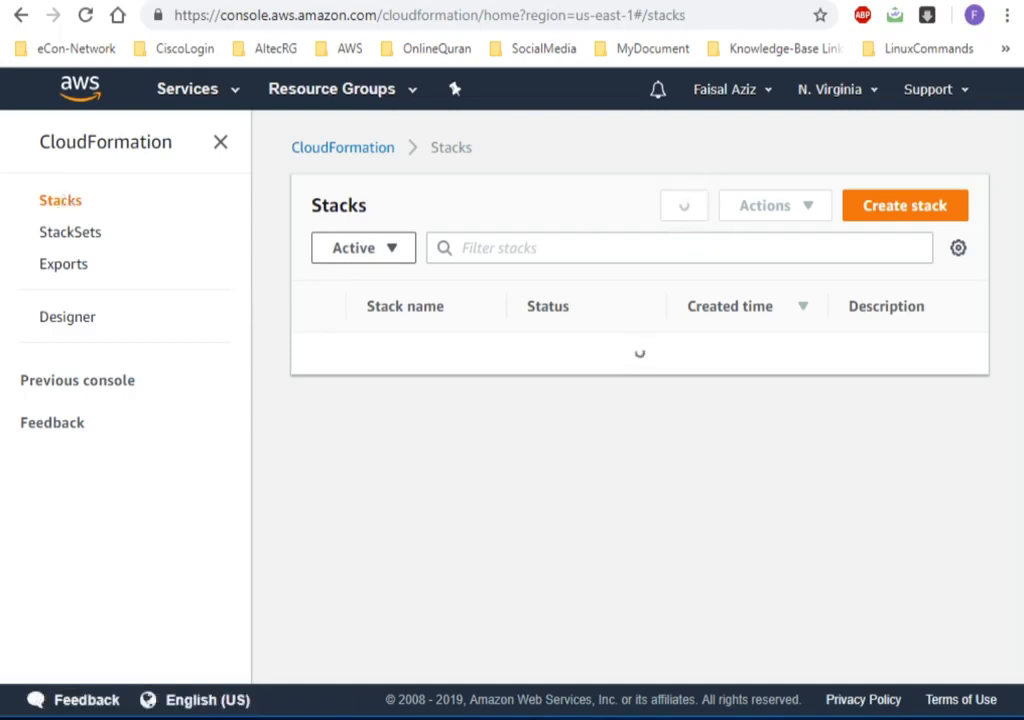
click(765, 1)
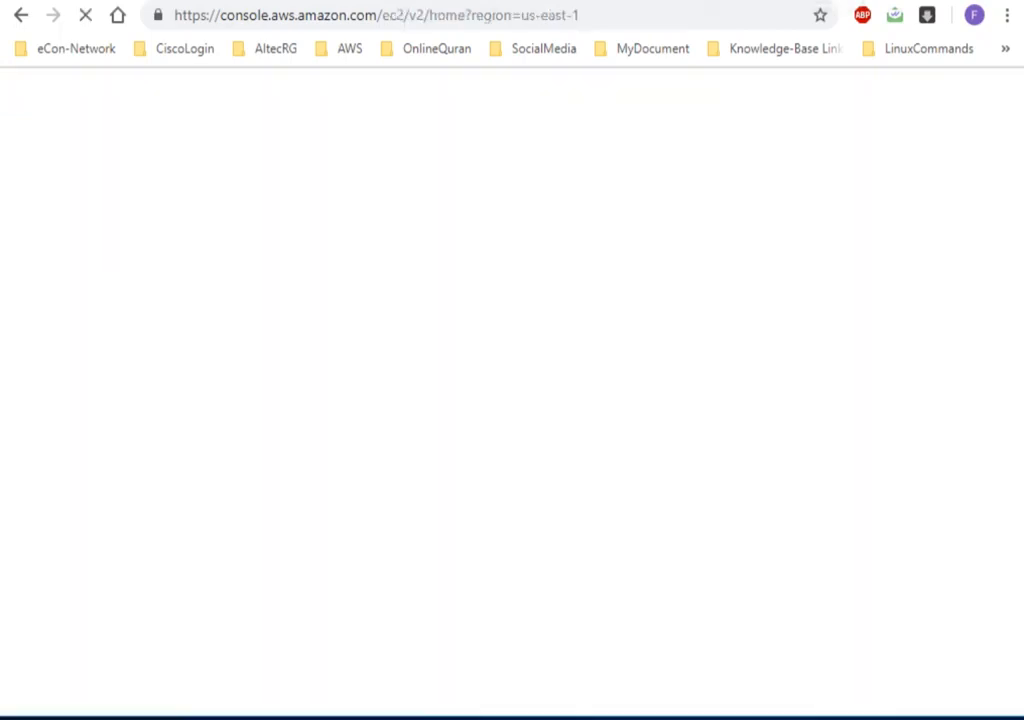
click(90, 18)
click(89, 18)
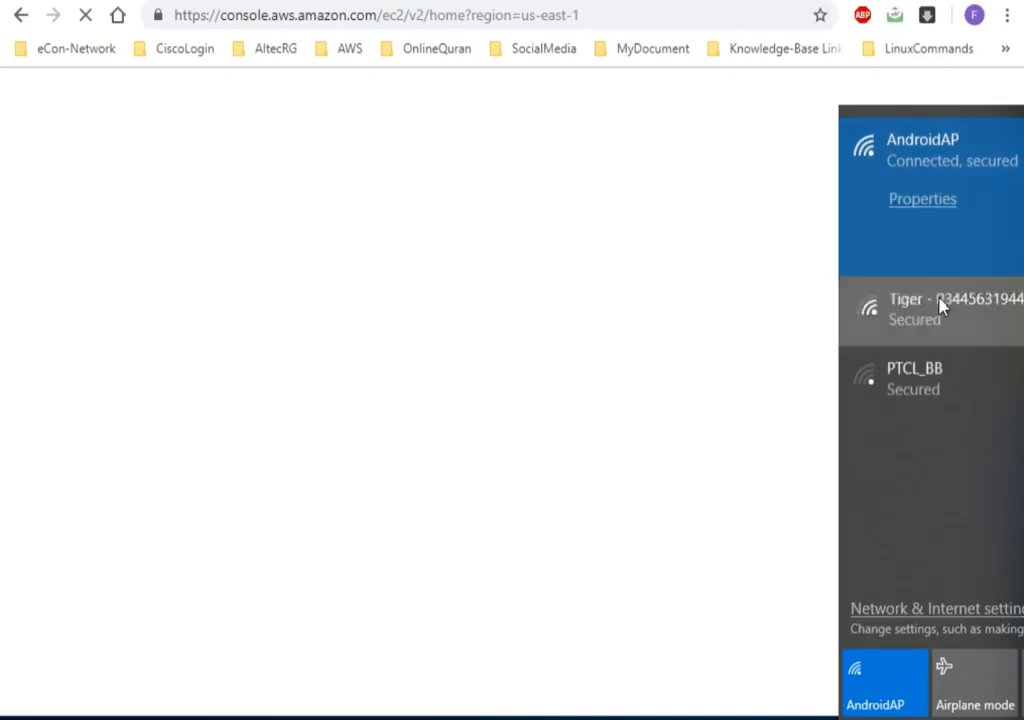
Connect the computer to the Tiger Wi-Fi network and check the running ping to 8.8.8.8 in Command Prompt.
click(908, 304)
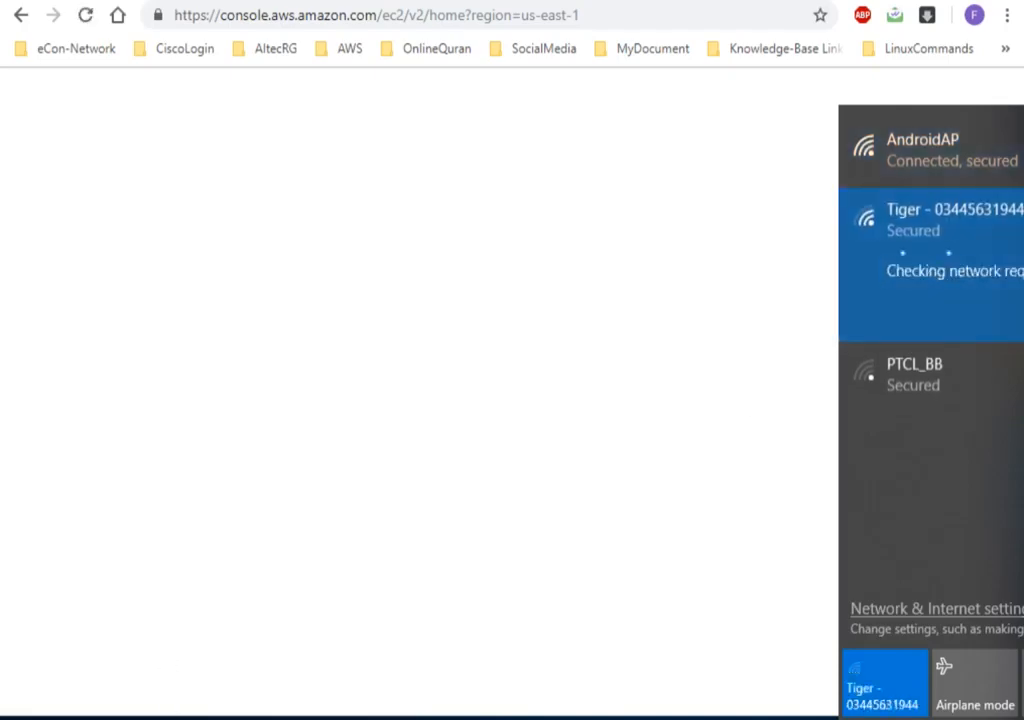
mouse_move(147, 718)
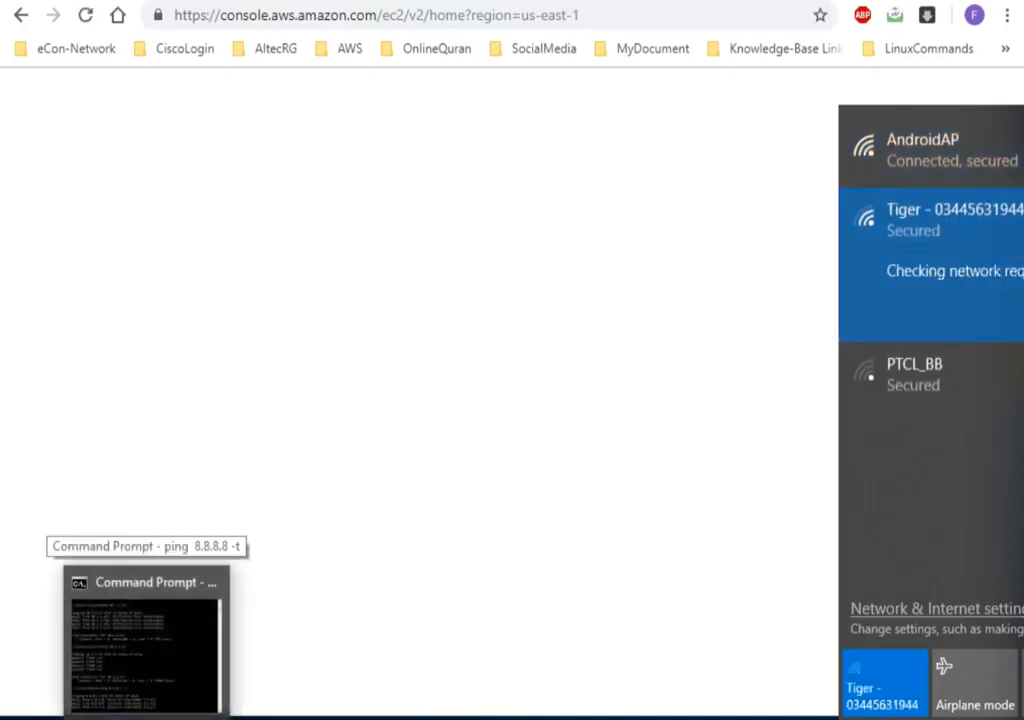
click(147, 640)
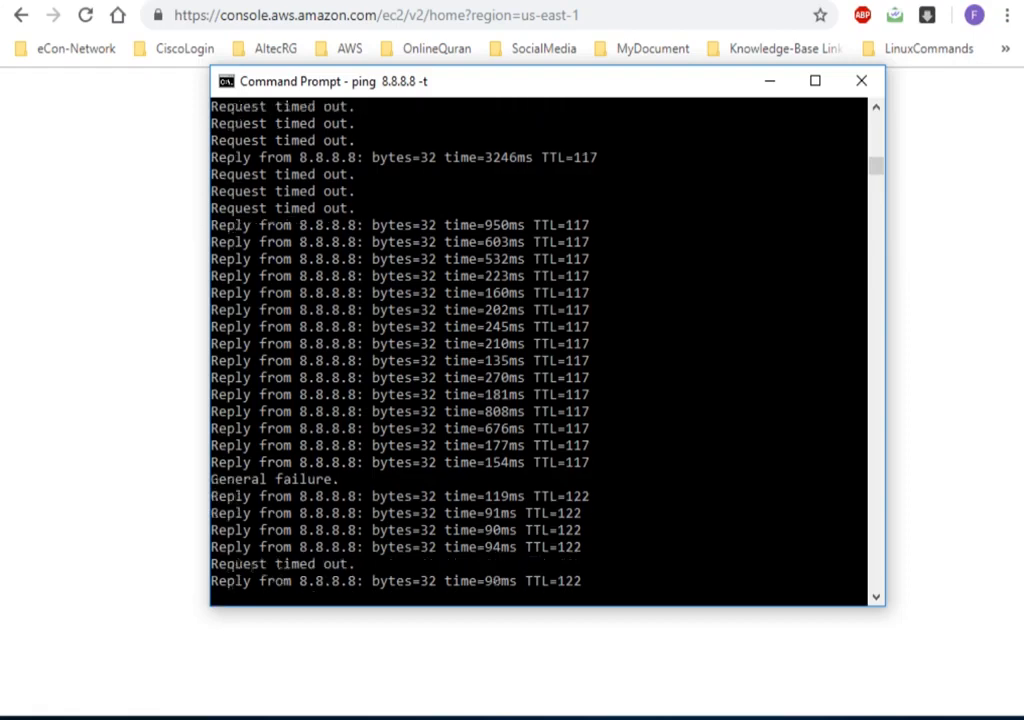
click(771, 83)
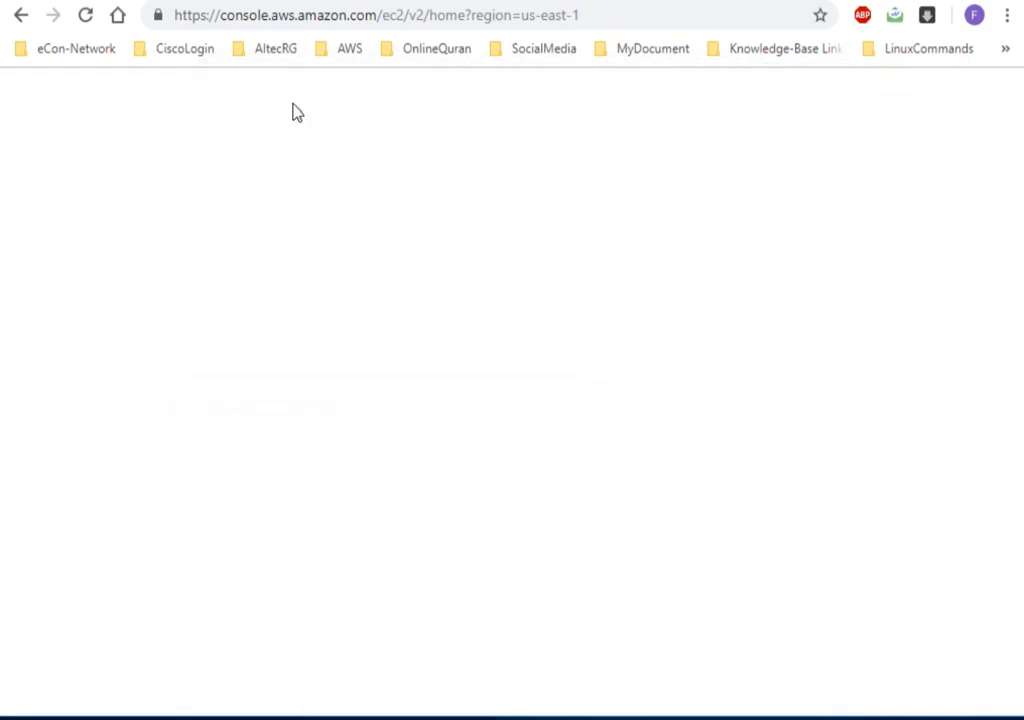
Reload the EC2 console and open the running instances list to check the deleted stack's instance state.
click(86, 16)
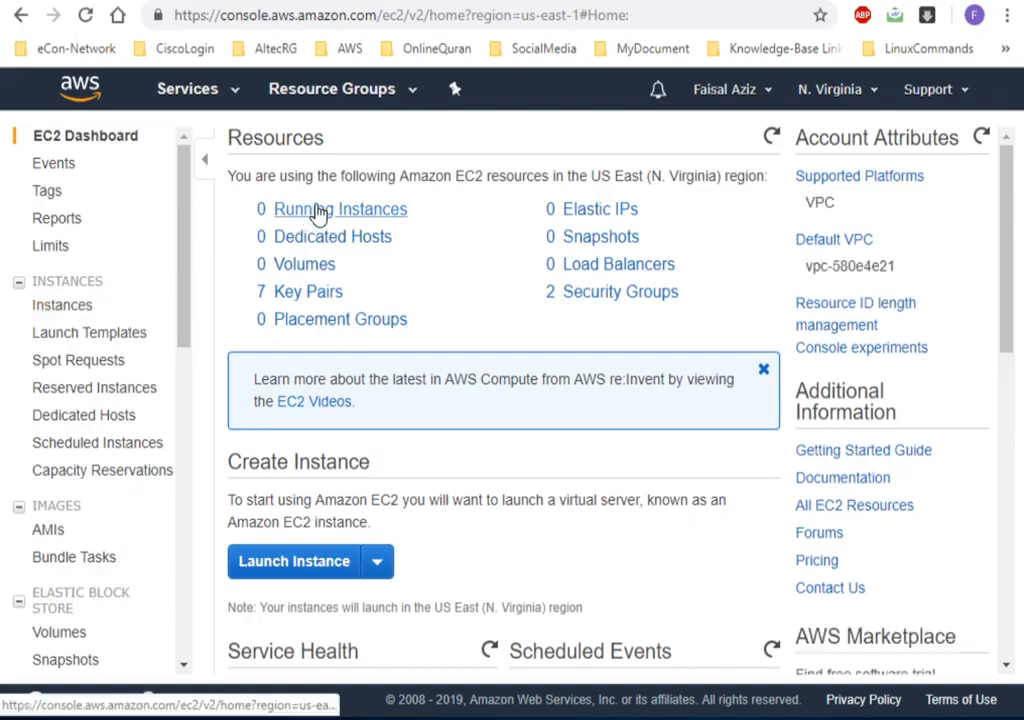
click(318, 213)
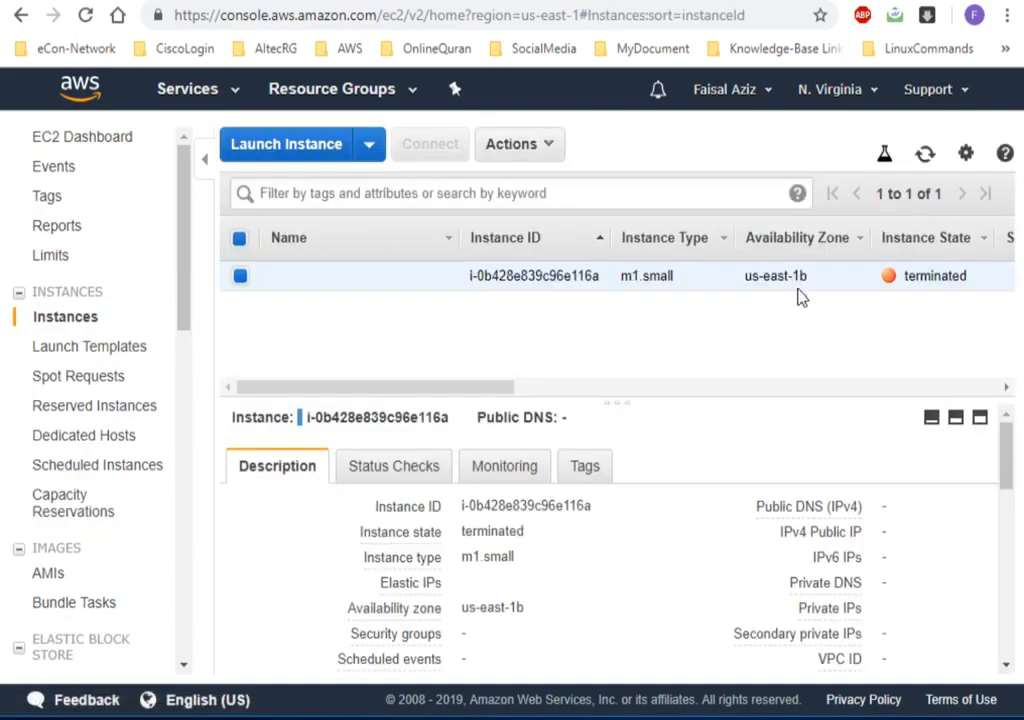
Open the VPC console and review the VPC and subnet lists for anything left from the deleted stack.
click(218, 93)
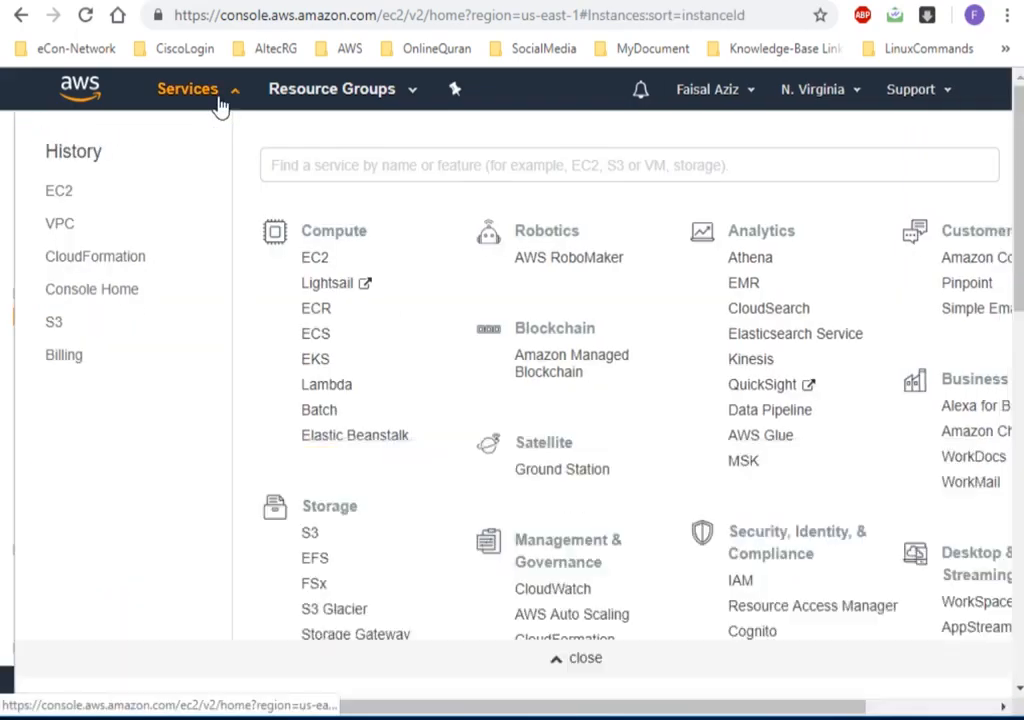
click(63, 224)
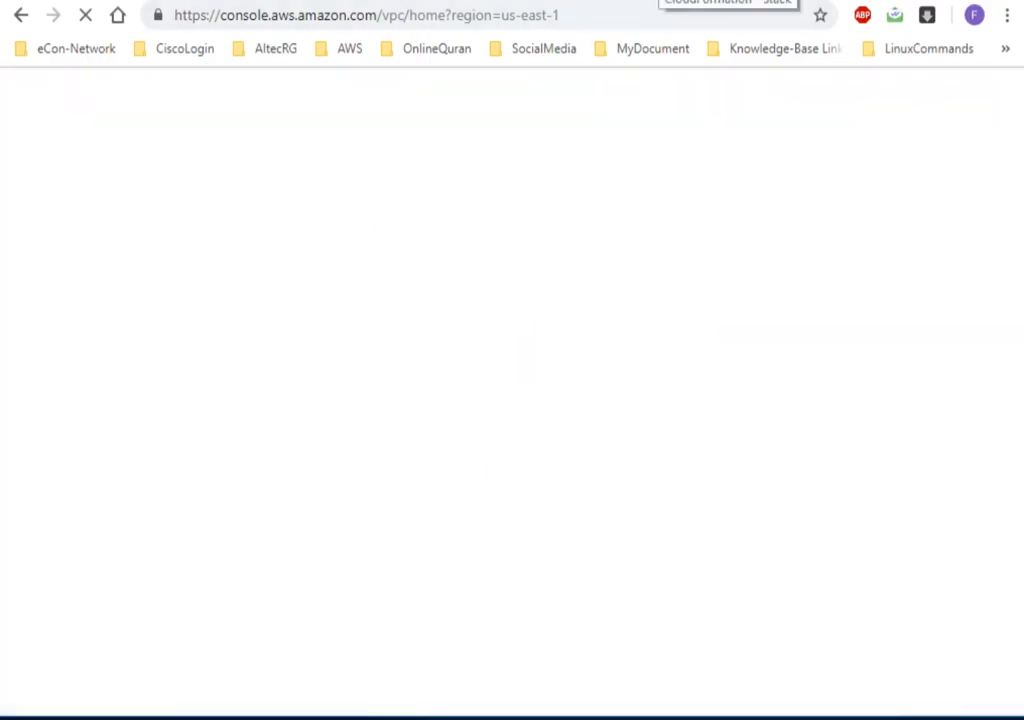
click(662, 0)
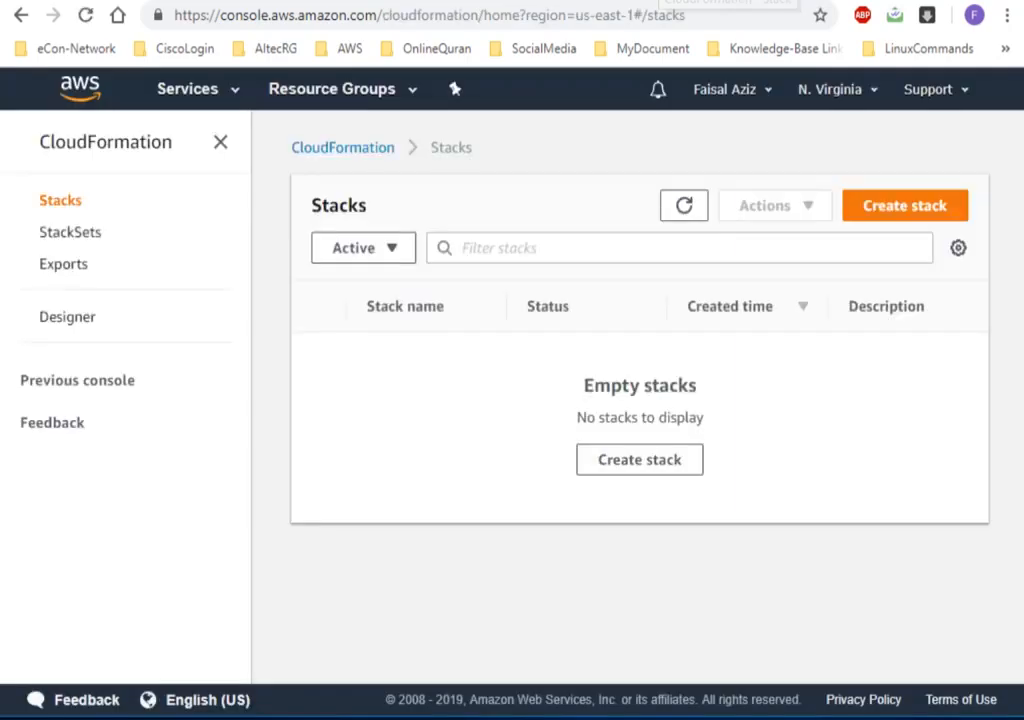
click(520, 0)
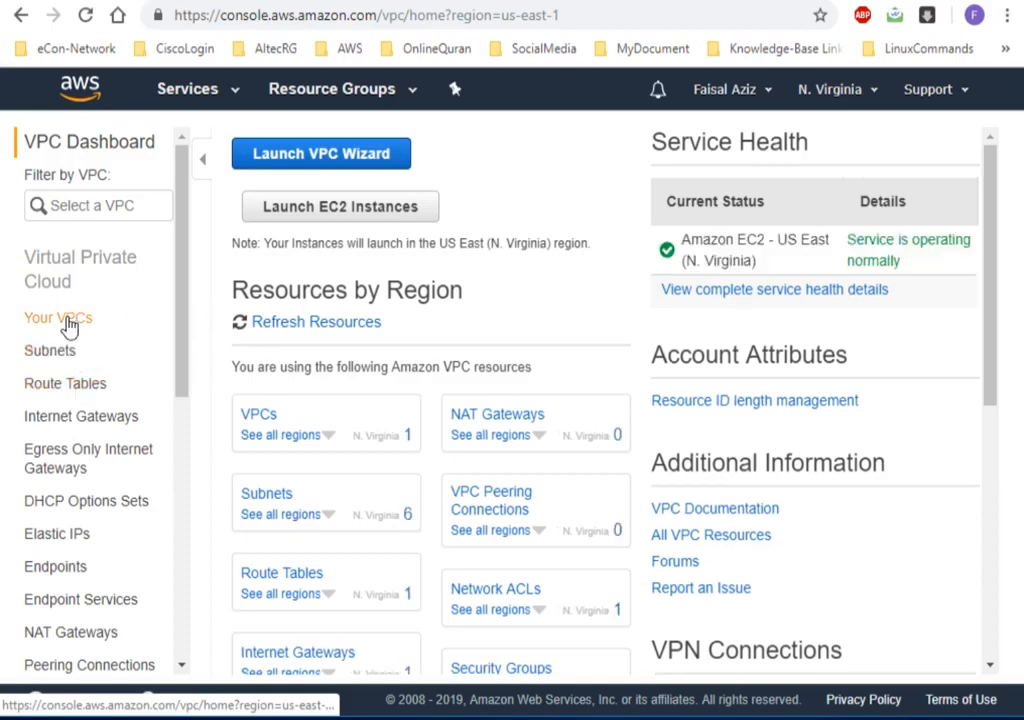
click(68, 319)
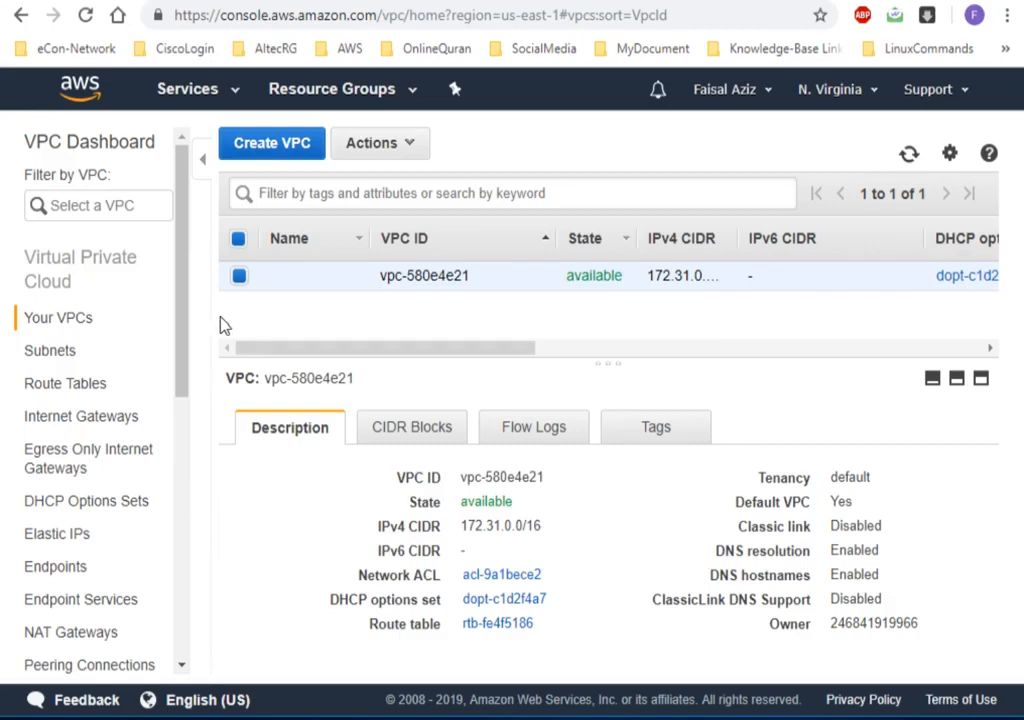
click(57, 353)
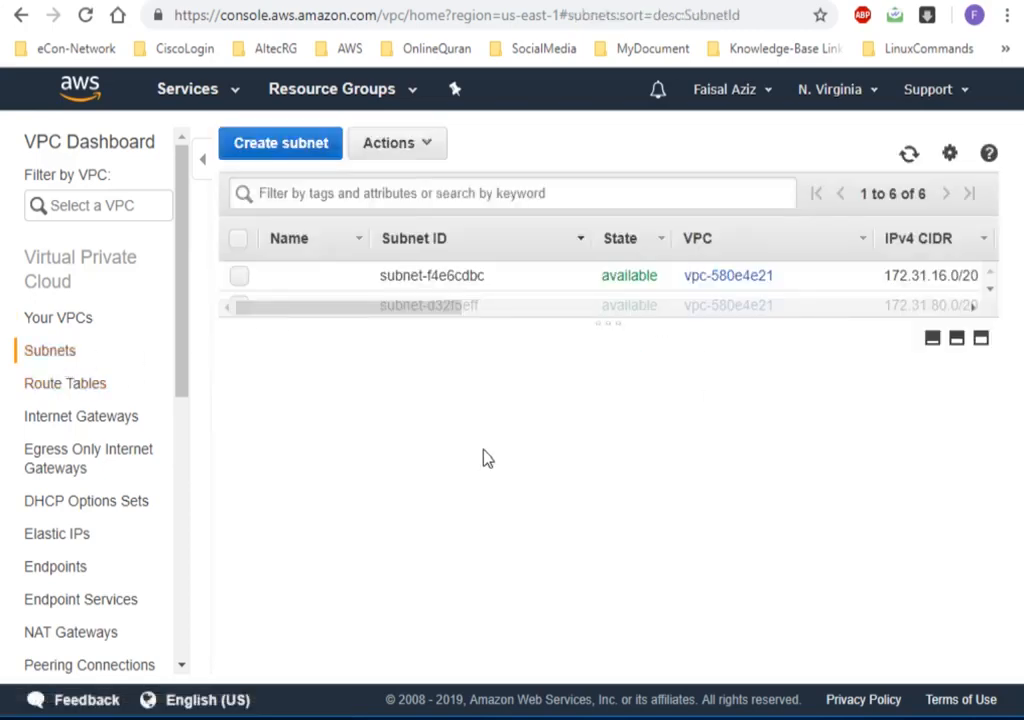
drag(618, 322, 615, 546)
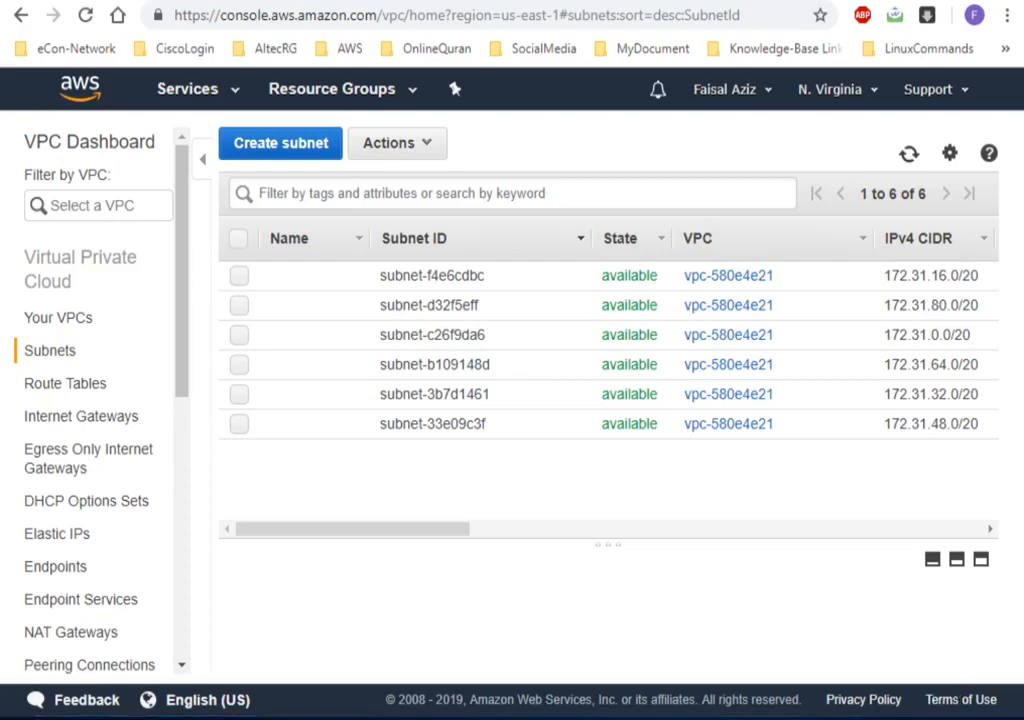
Switch to the PowerPoint presentation and show its closing Thanks slide.
right_click(977, 249)
click(1015, 310)
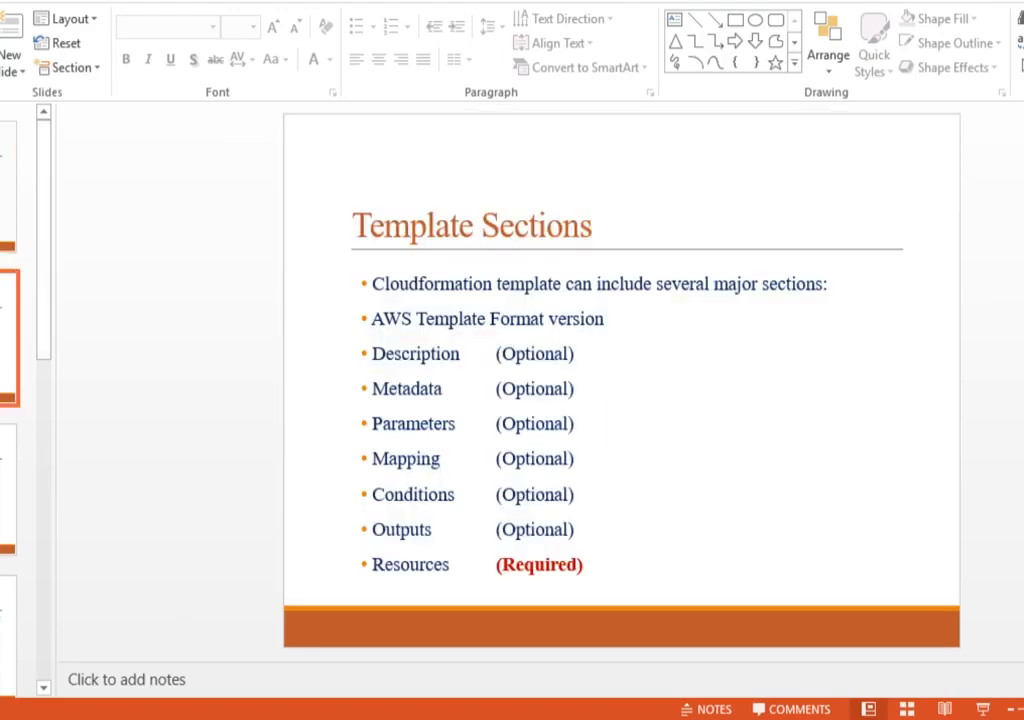
click(41, 468)
drag(41, 468, 42, 603)
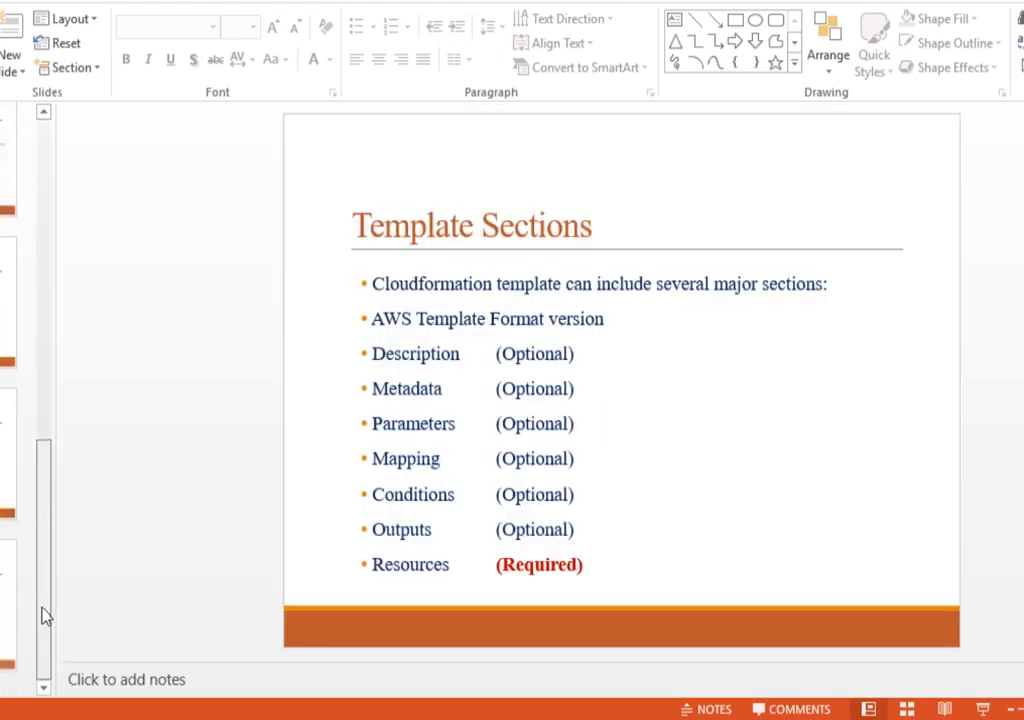
click(8, 606)
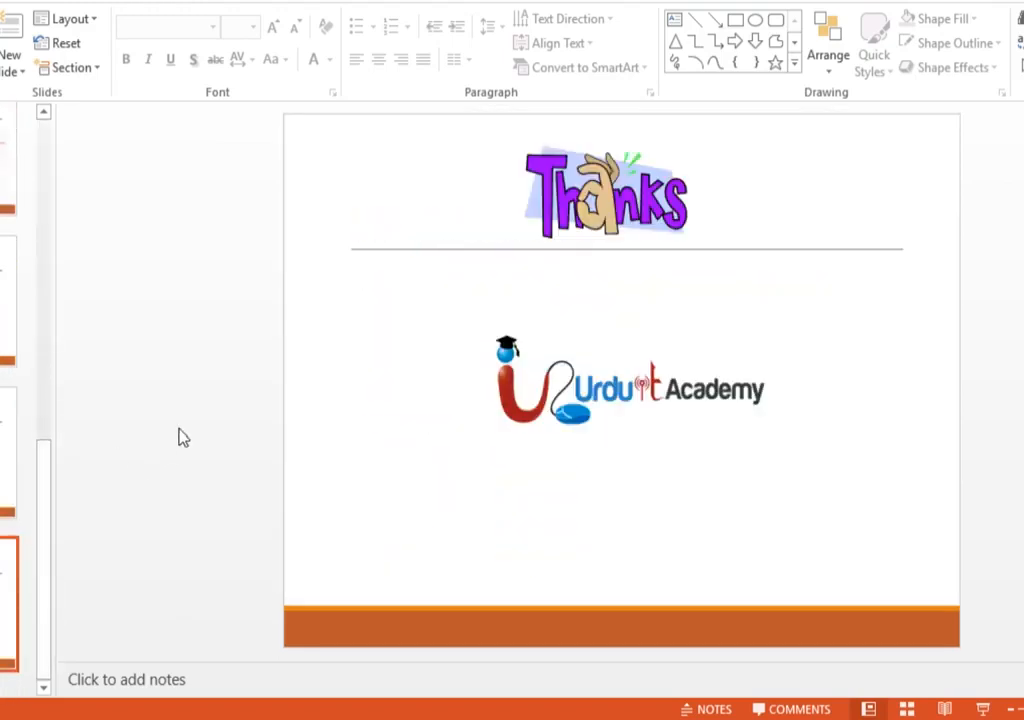